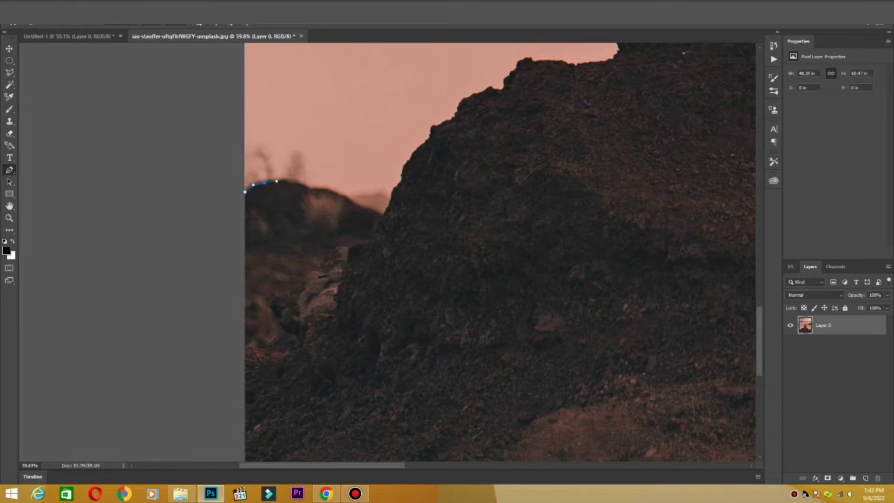
Retouch small areas of the rock surface on Layer 0 copy with the Patch tool
scroll(387, 252, down, 14)
scroll(387, 252, up, 3)
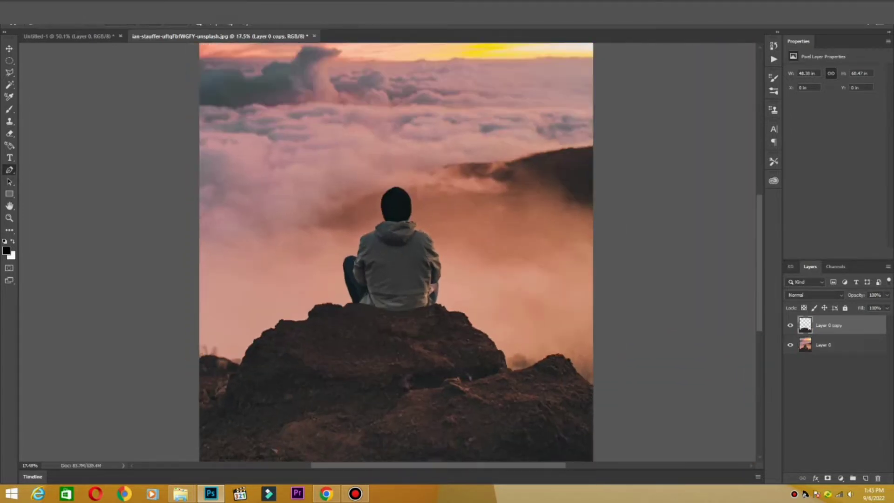
scroll(447, 329, up, 3)
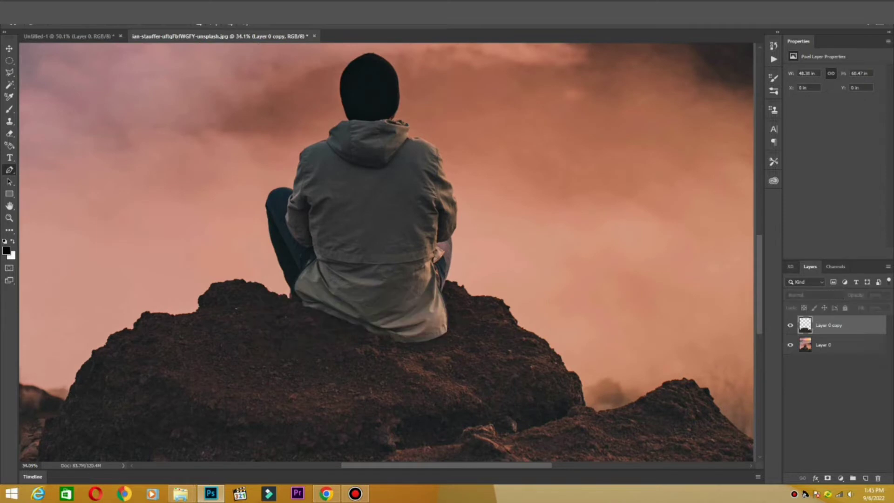
scroll(425, 335, down, 3)
scroll(372, 417, up, 4)
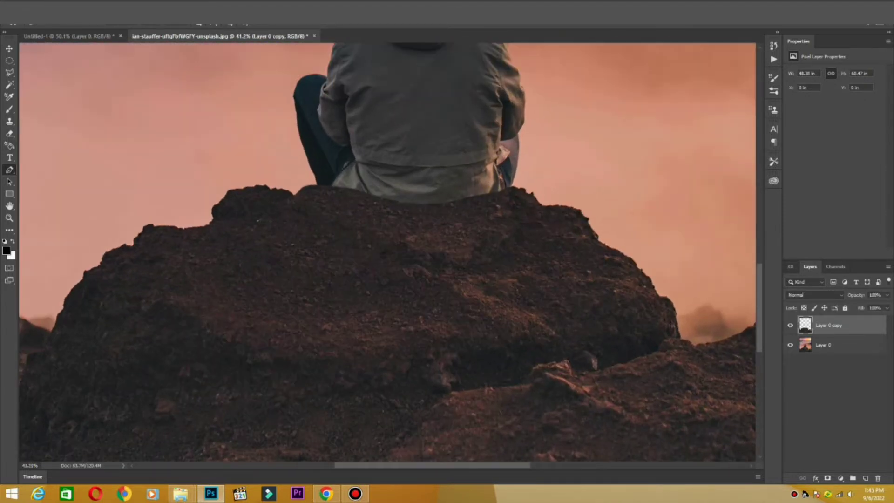
click(9, 230)
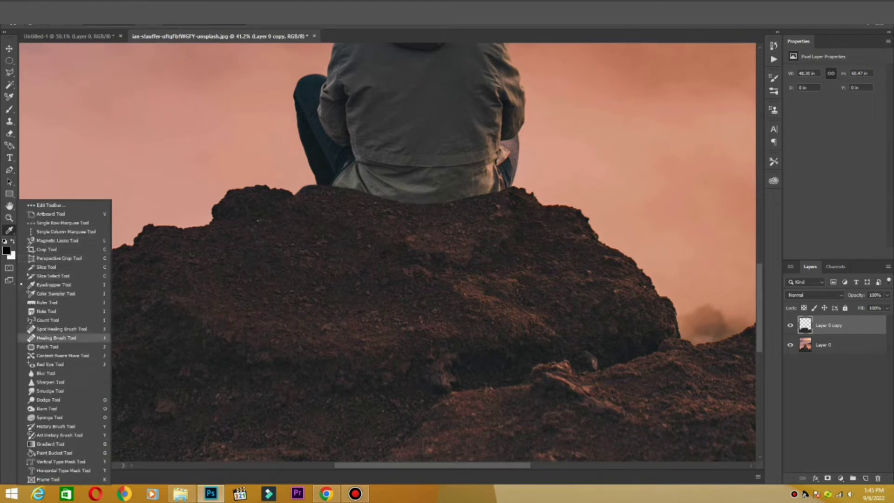
click(55, 337)
mouse_move(320, 280)
mouse_down()
mouse_move(291, 251)
mouse_move(311, 257)
mouse_move(326, 240)
mouse_move(274, 262)
mouse_move(301, 259)
mouse_move(287, 239)
mouse_up()
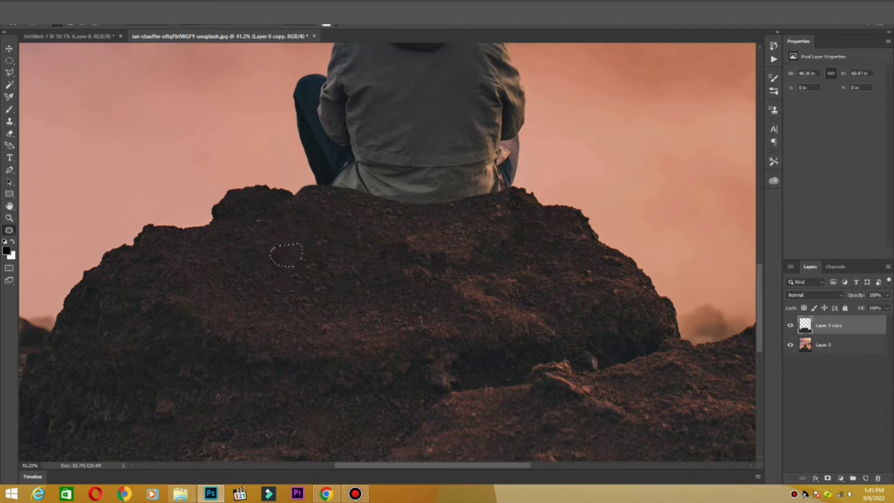
mouse_move(485, 217)
mouse_down()
mouse_move(503, 245)
mouse_move(509, 224)
mouse_move(516, 229)
mouse_move(496, 230)
mouse_move(506, 203)
mouse_move(506, 239)
mouse_move(492, 222)
mouse_up()
Trace the rock ridge on Layer 0 with a Pen path from right to left and close it around the ground below the image
scroll(480, 324, down, 5)
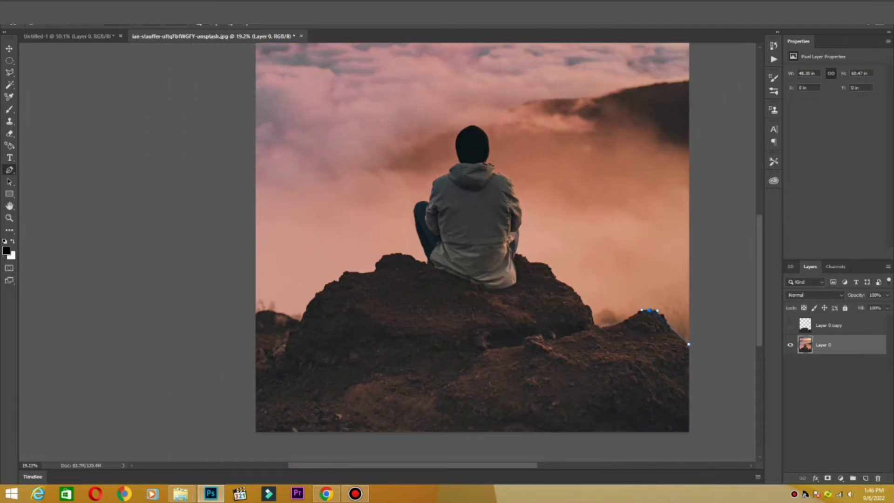
drag(586, 315, 563, 287)
drag(534, 259, 465, 255)
drag(422, 262, 411, 259)
drag(394, 256, 368, 272)
drag(348, 280, 299, 322)
drag(289, 320, 238, 316)
scroll(606, 457, right, 3)
click(475, 457)
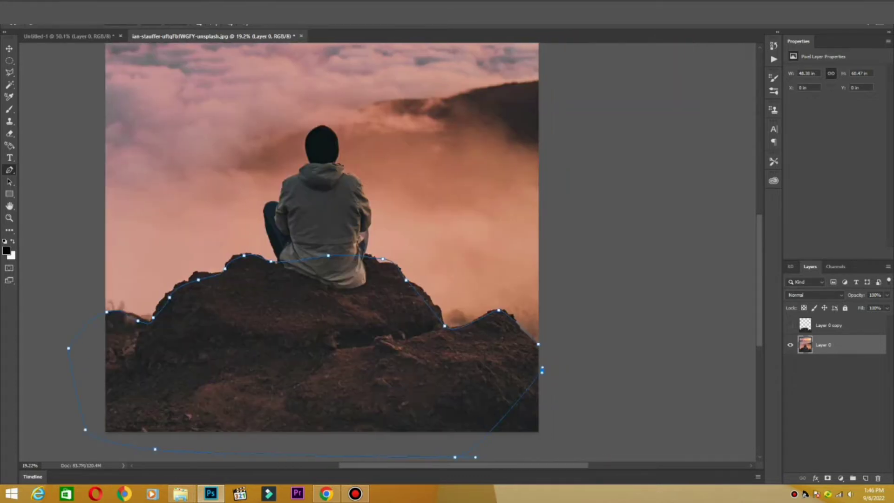
click(552, 388)
Convert the closed rock outline path into a selection
right_click(372, 121)
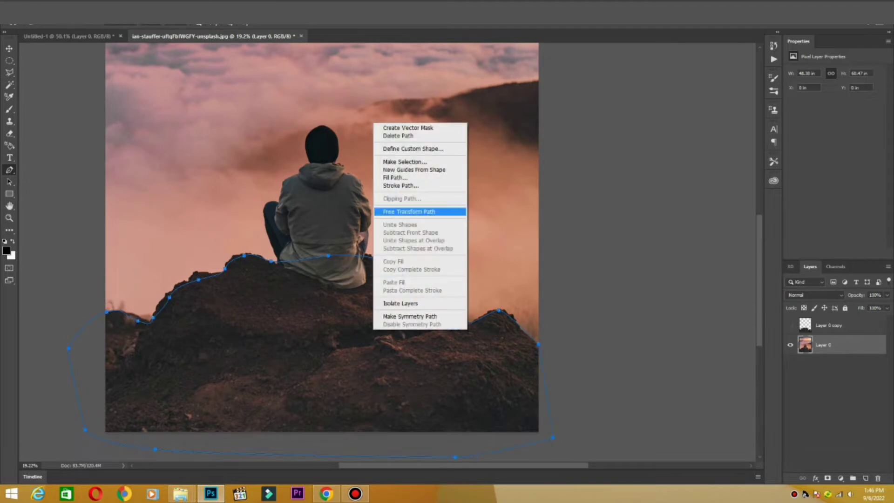
click(396, 162)
click(496, 131)
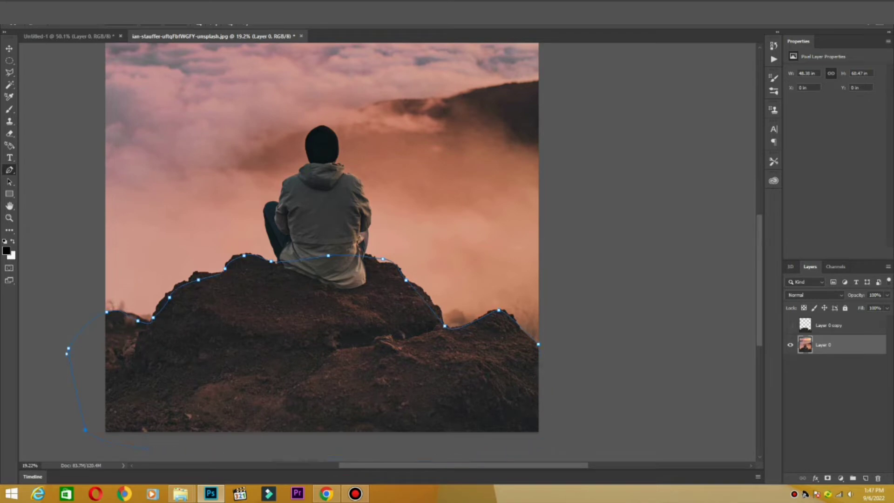
Undo the rock selection and step back through the ridge path on Layer 0
key(ctrl+alt+z)
key(ctrl+alt+z)
key(ctrl+alt+z)
key(ctrl+alt+z)
key(ctrl+alt+z)
key(ctrl+alt+z)
key(ctrl+alt+z)
key(ctrl+alt+z)
key(ctrl+alt+z)
key(ctrl+alt+z)
key(ctrl+alt+z)
key(ctrl+alt+z)
key(ctrl+alt+z)
key(ctrl+alt+z)
key(ctrl+alt+z)
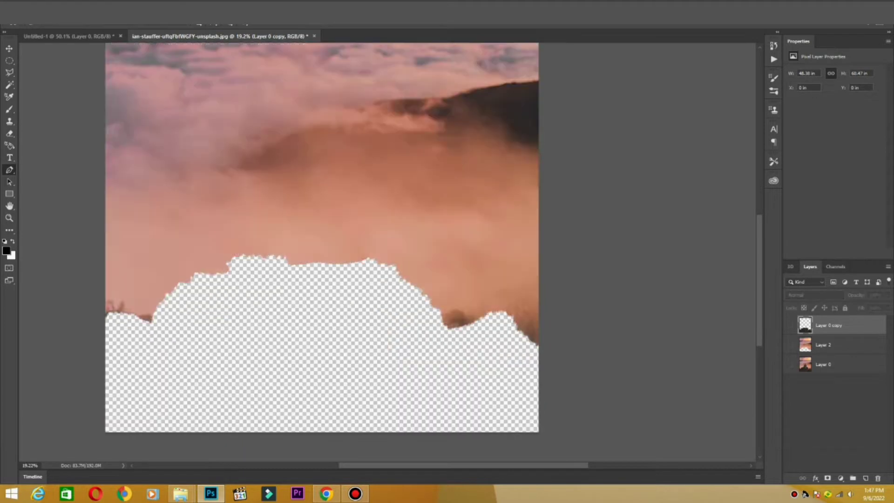
On Layer 0, trace the seated person's beanie, hood, left shoulder, arm and leg with a Pen path down to the rock
click(842, 364)
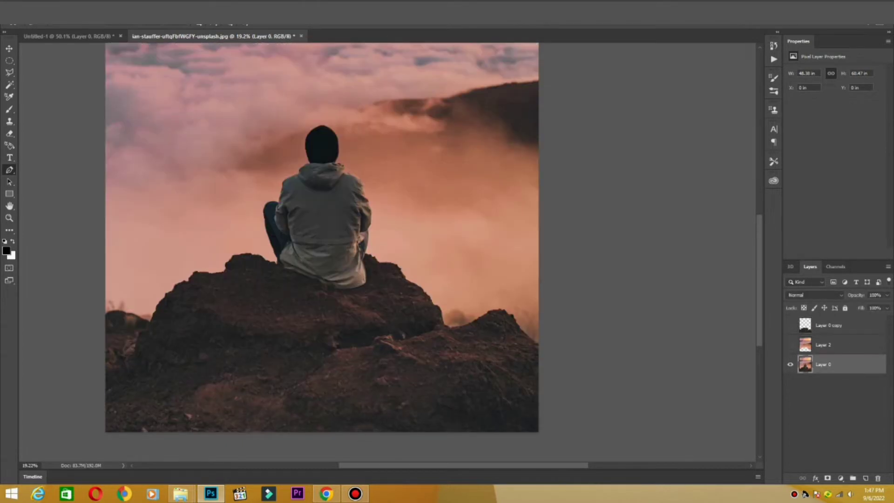
scroll(312, 136, up, 10)
click(339, 110)
drag(301, 190, 326, 257)
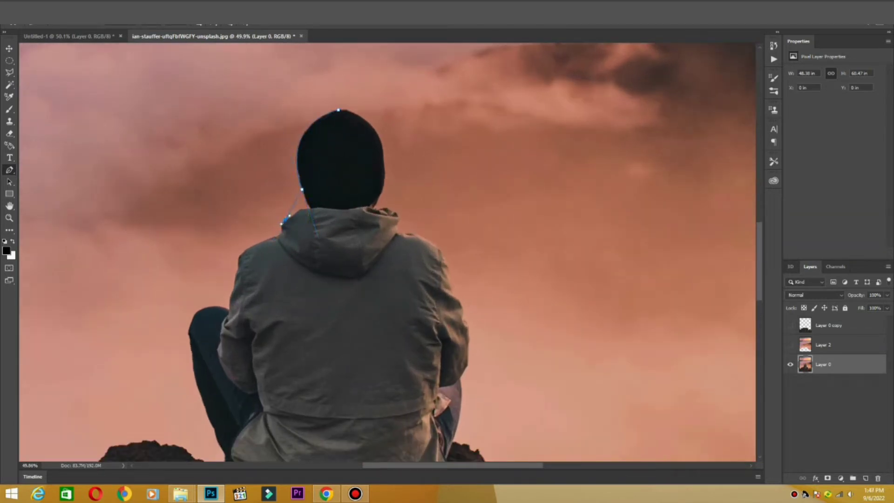
drag(283, 224, 327, 258)
click(237, 261)
click(225, 305)
scroll(208, 340, down, 6)
scroll(215, 419, up, 3)
drag(220, 405, 257, 450)
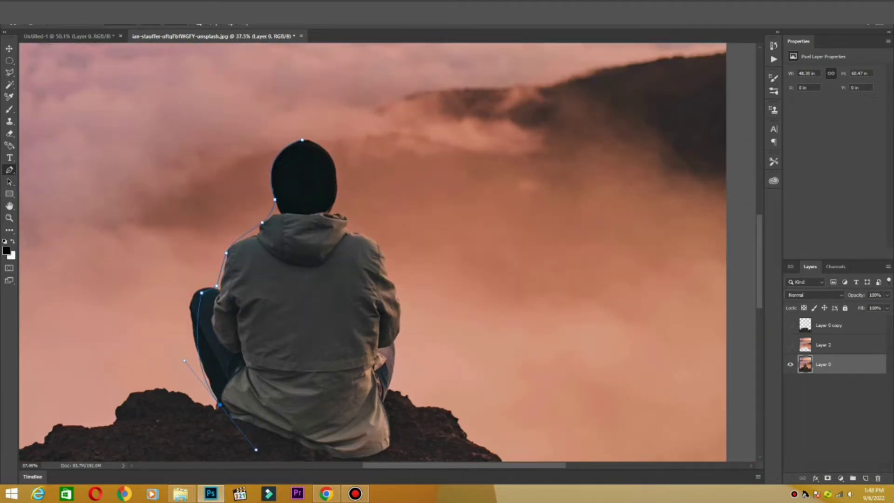
Continue the path along the jacket hem and up the person's right side, closing it at the top of the beanie
alt+click(221, 405)
drag(352, 459, 397, 458)
drag(386, 400, 388, 392)
drag(396, 333, 396, 331)
click(400, 297)
drag(380, 247, 369, 219)
click(302, 140)
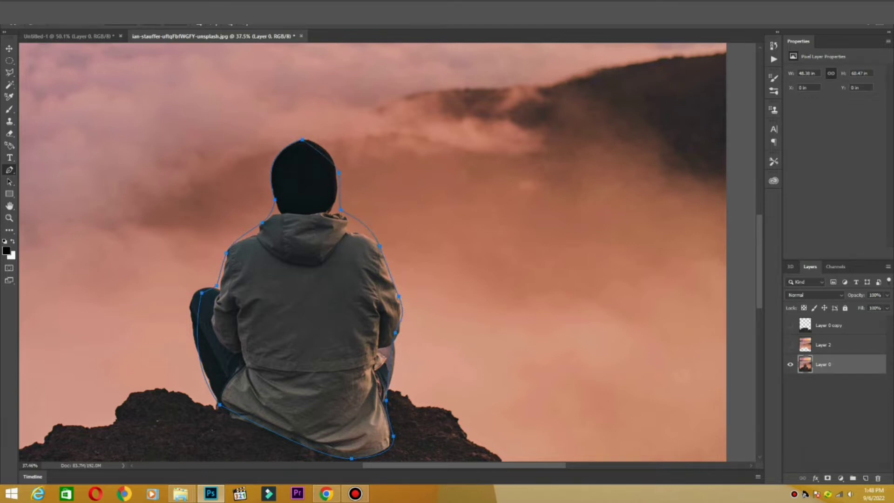
key(ctrl+z)
Convert the path around the person into a new anti-aliased selection with a 2-pixel feather radius
right_click(308, 156)
click(335, 196)
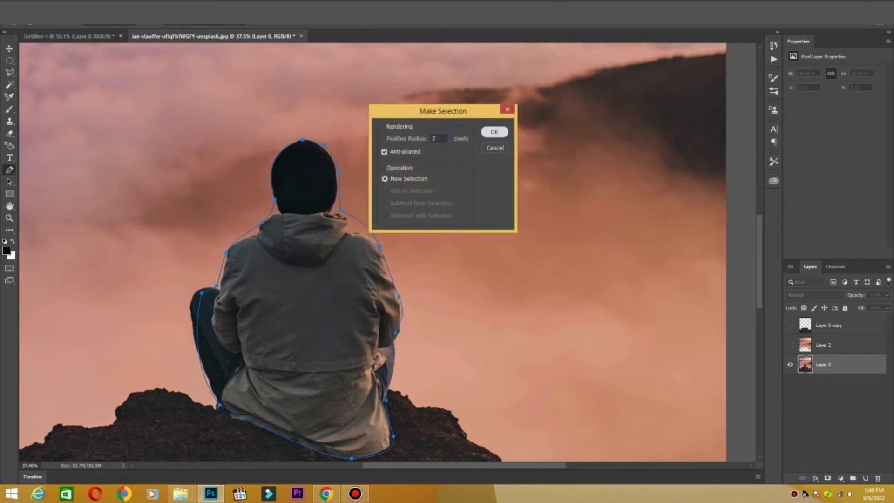
key(Return)
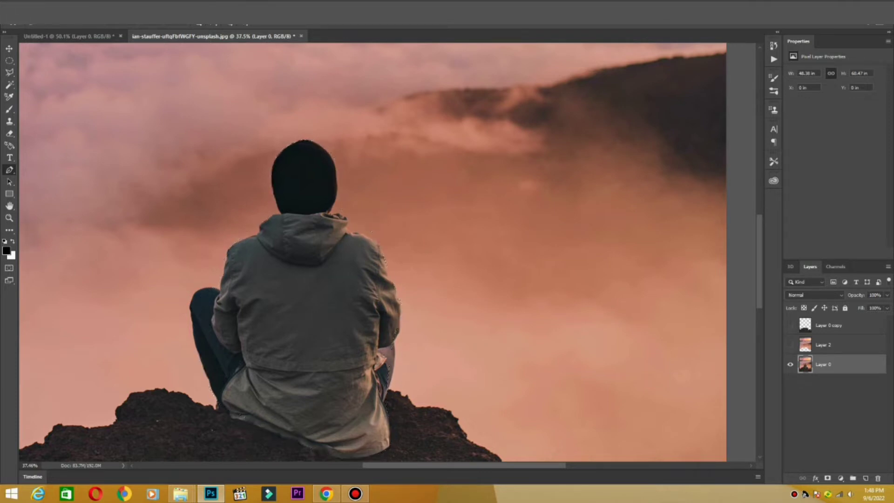
Show Layer 2 and Layer 0 copy to check the composite, and undo the last few changes
click(791, 345)
click(790, 326)
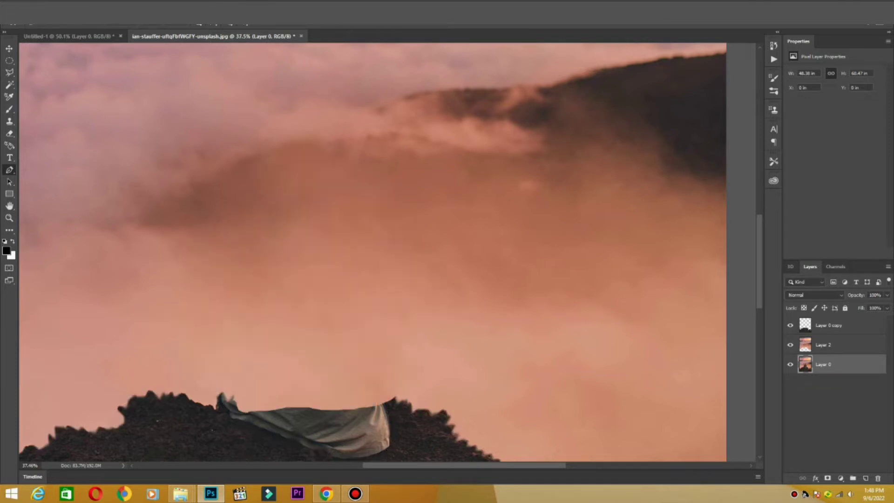
click(790, 365)
key(ctrl+alt+z)
key(ctrl+alt+z)
key(ctrl+alt+z)
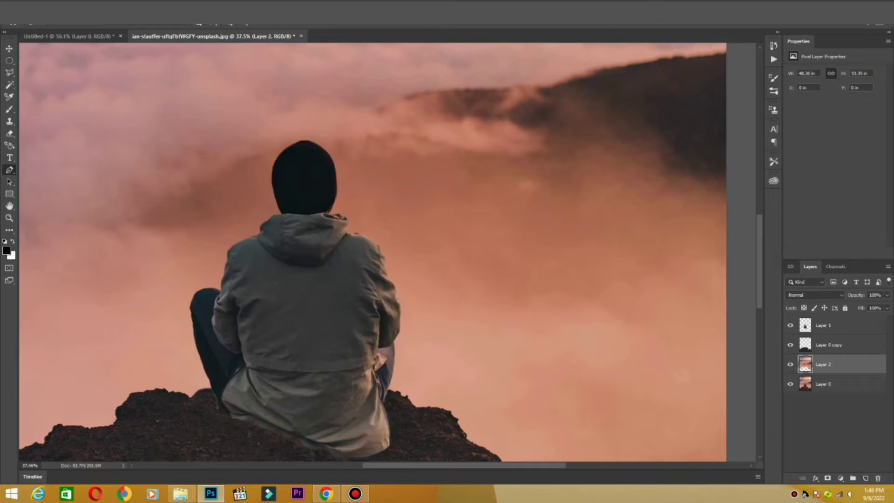
Toggle the visibility of Layer 0 copy, Layer 2 and Layer 1 to compare the cut-outs with the original Layer 0
click(790, 345)
click(791, 364)
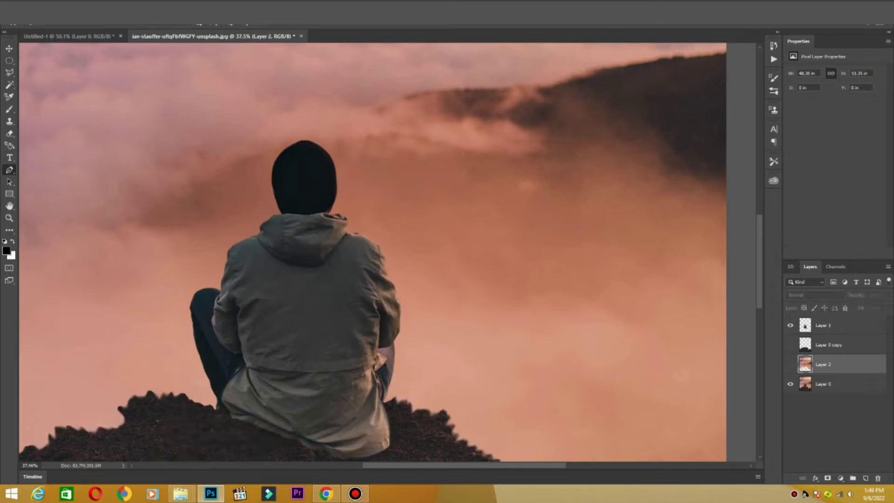
click(790, 344)
click(829, 384)
click(790, 326)
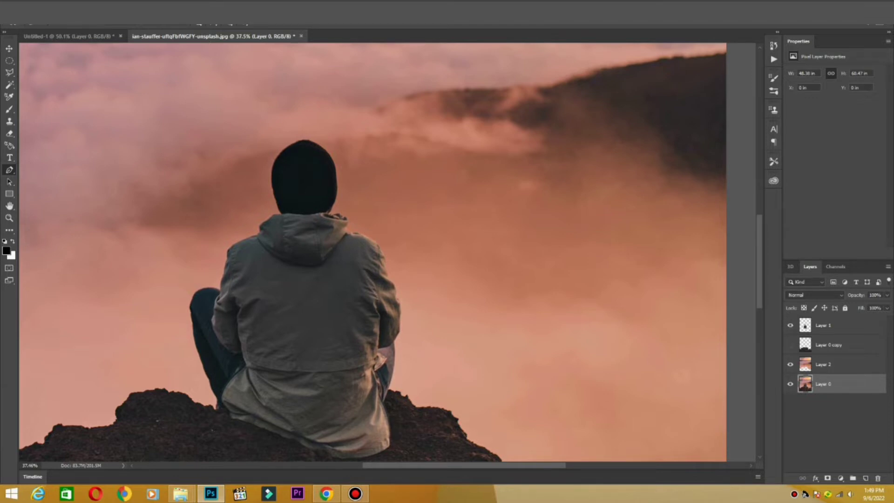
Hide Layer 0, Layer 2 and Layer 0 copy to inspect the person cut-out on its own
click(791, 384)
click(790, 345)
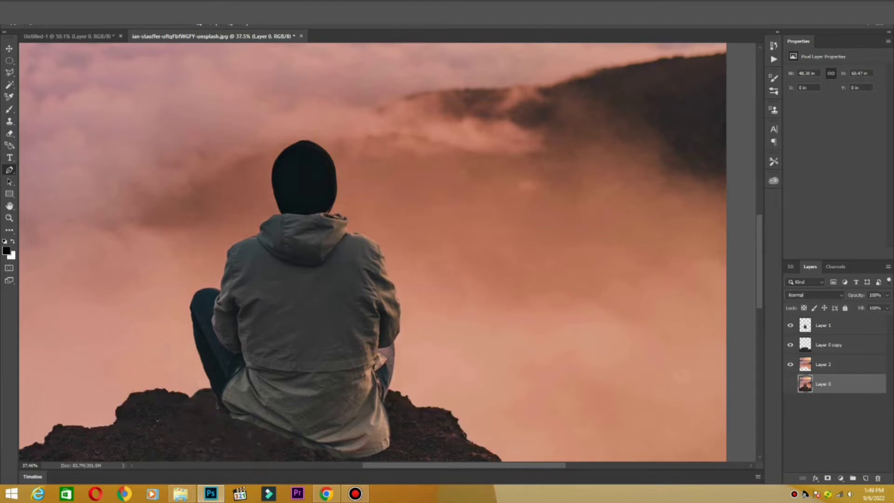
click(791, 384)
click(790, 364)
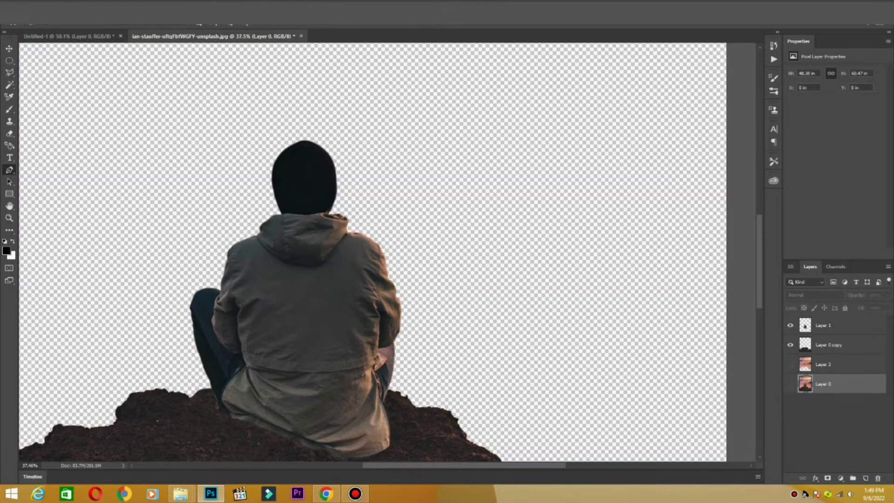
click(791, 344)
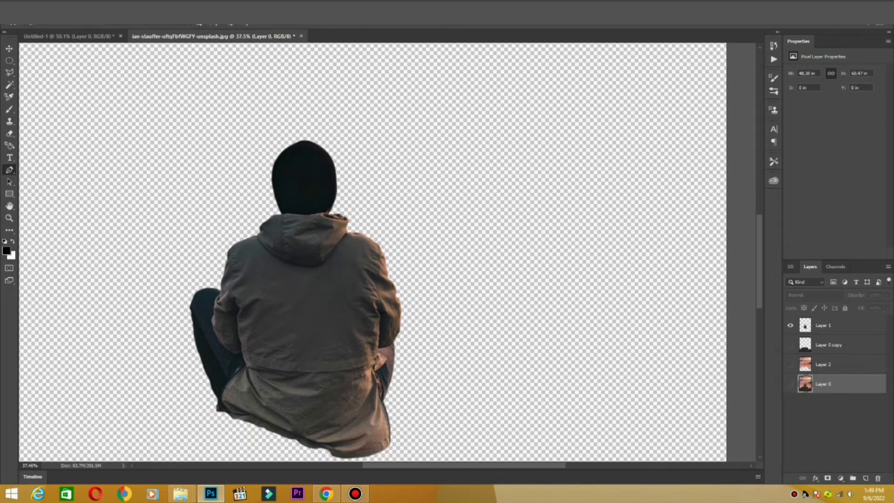
Check the sky and rock layers behind the person, select Layer 1 and leave it as the only visible layer
scroll(399, 280, down, 4)
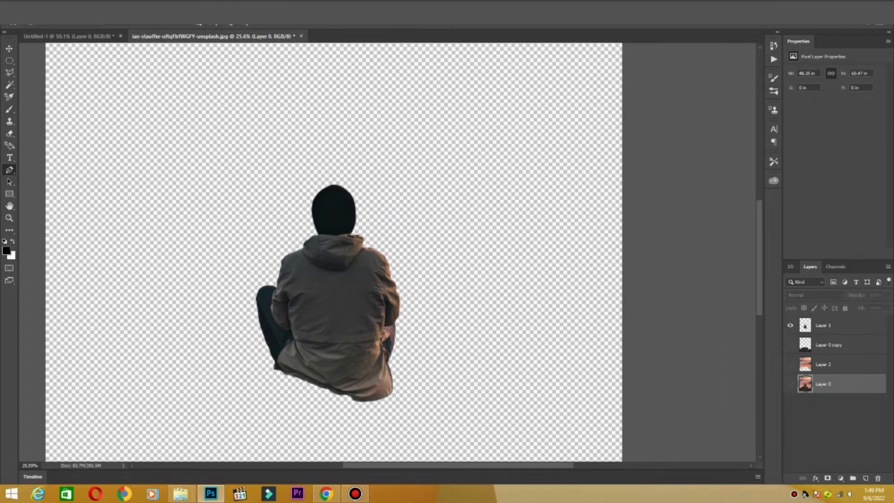
click(791, 365)
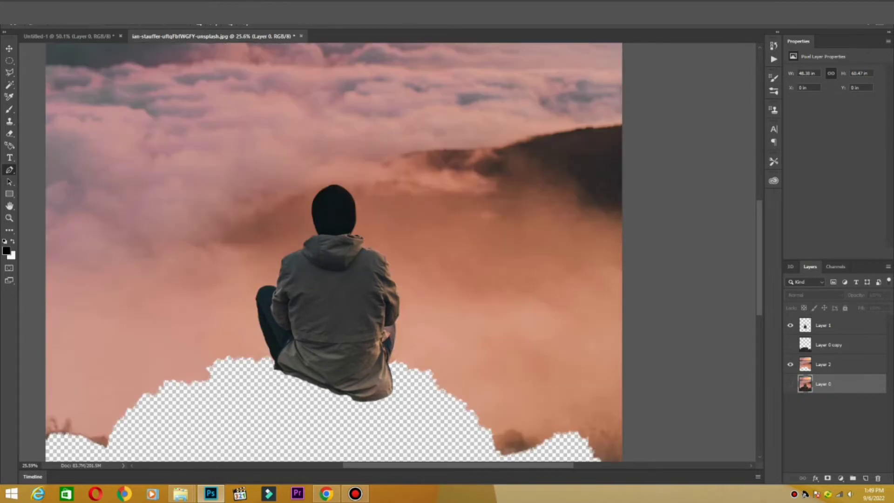
click(791, 345)
click(823, 325)
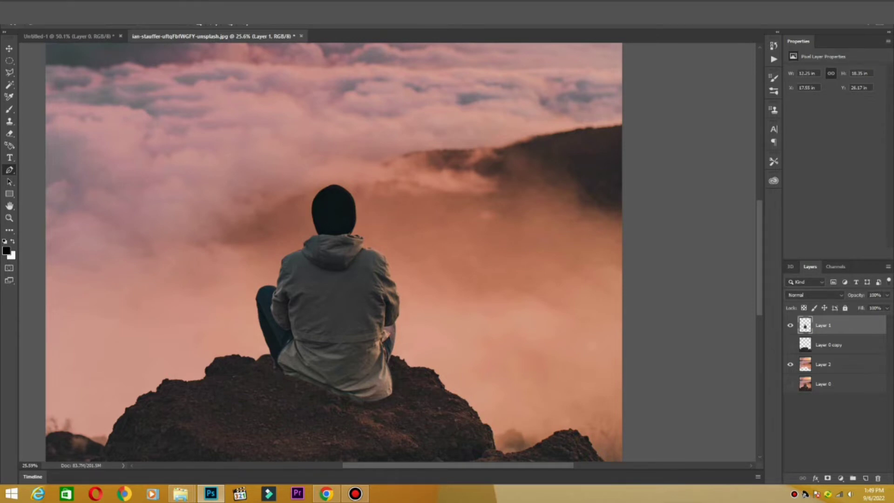
click(790, 365)
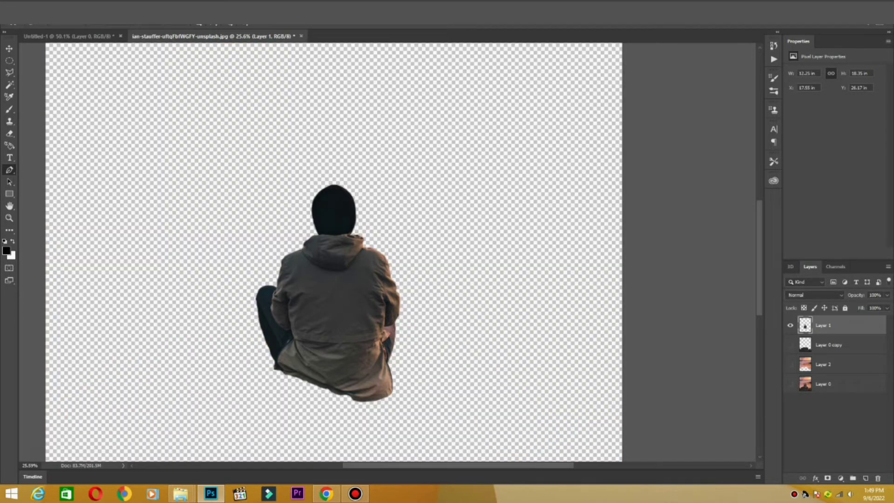
Save the isolated person as a JPEG copy named orang2 at maximum quality 12 with progressive format
key(ctrl+shift+s)
click(251, 214)
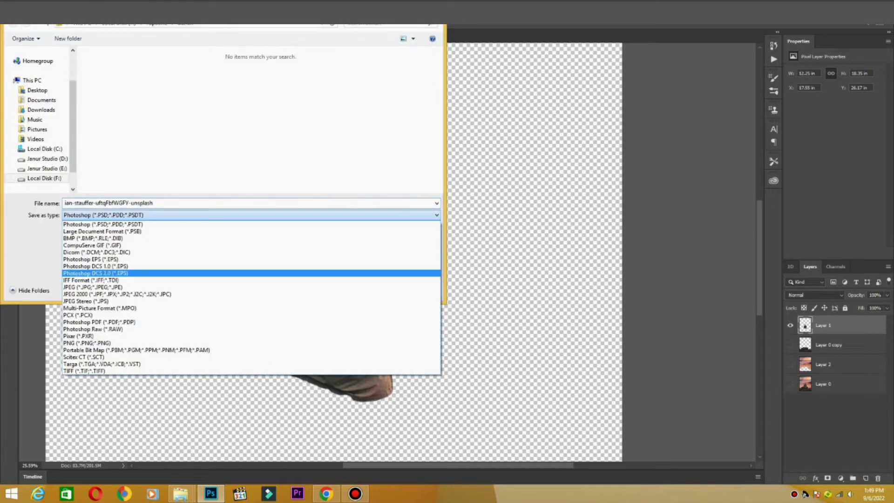
click(251, 290)
click(108, 203)
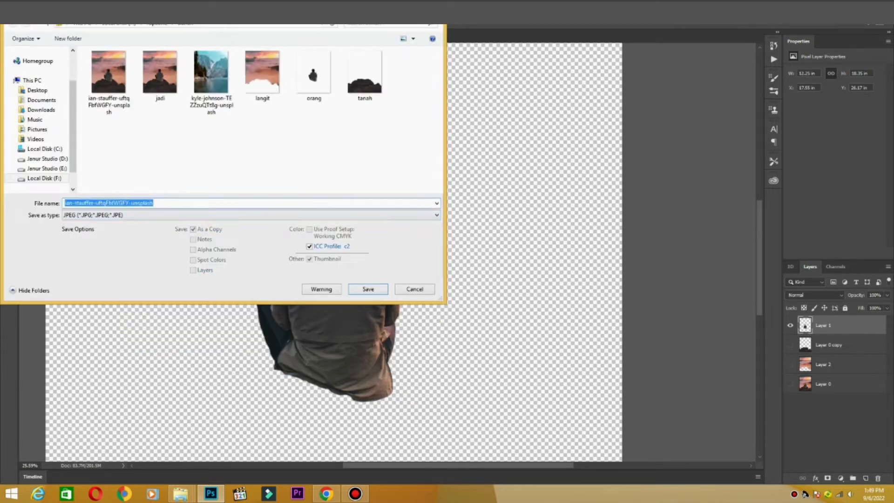
text(oran)
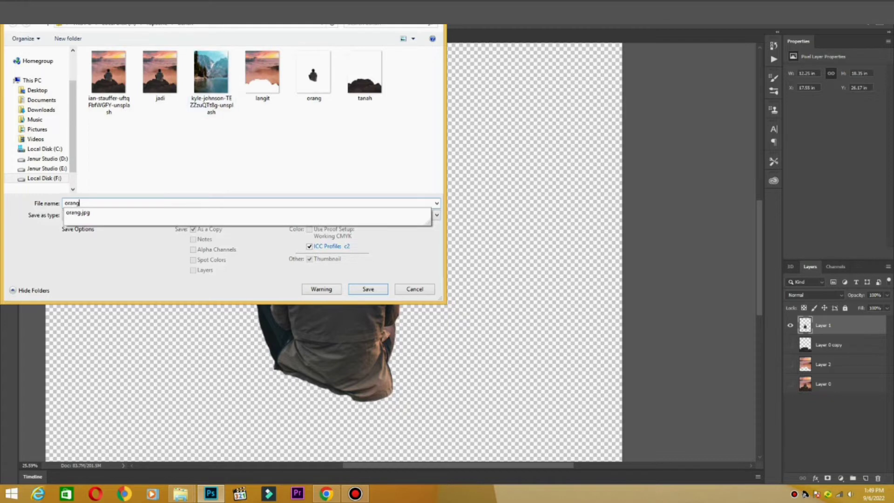
text(g2)
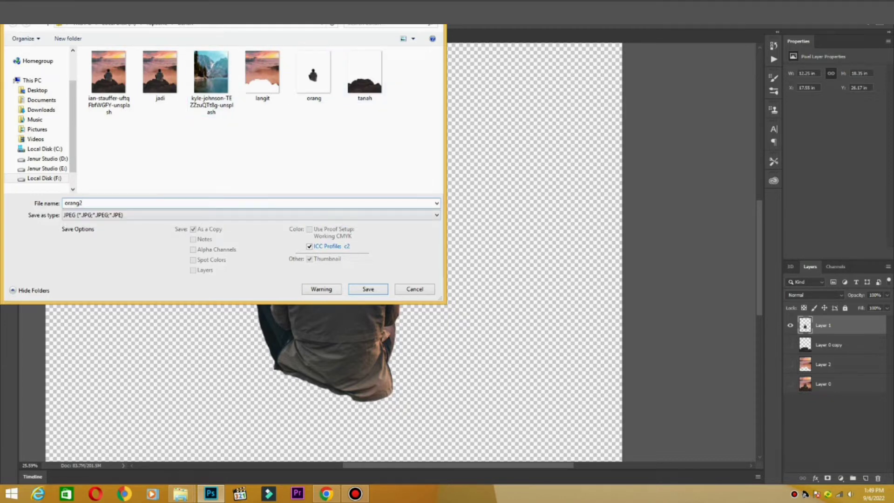
key(Return)
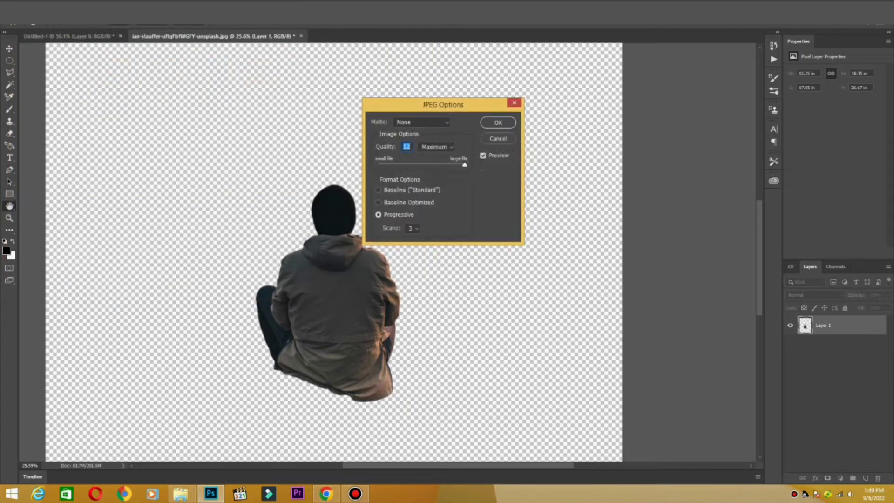
key(Return)
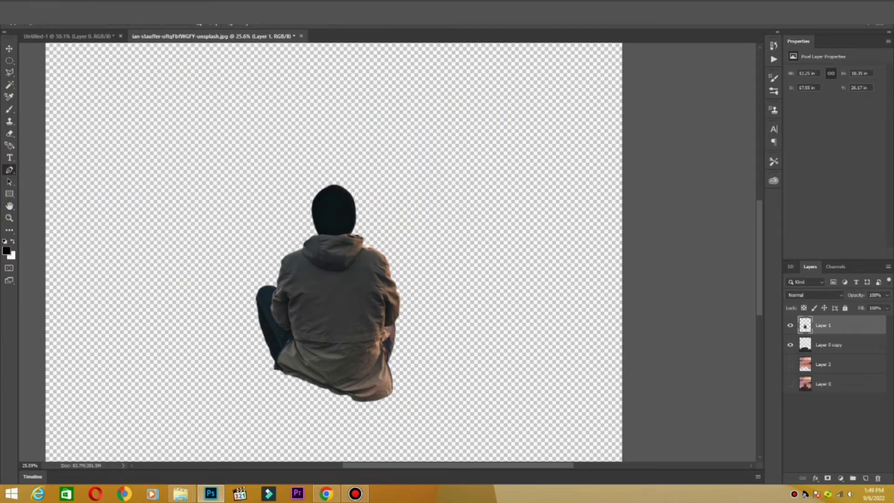
Hide Layer 1 and save the isolated rock as a JPEG copy named tanah 2 at maximum quality 12 with progressive format
click(790, 326)
key(ctrl+shift+s)
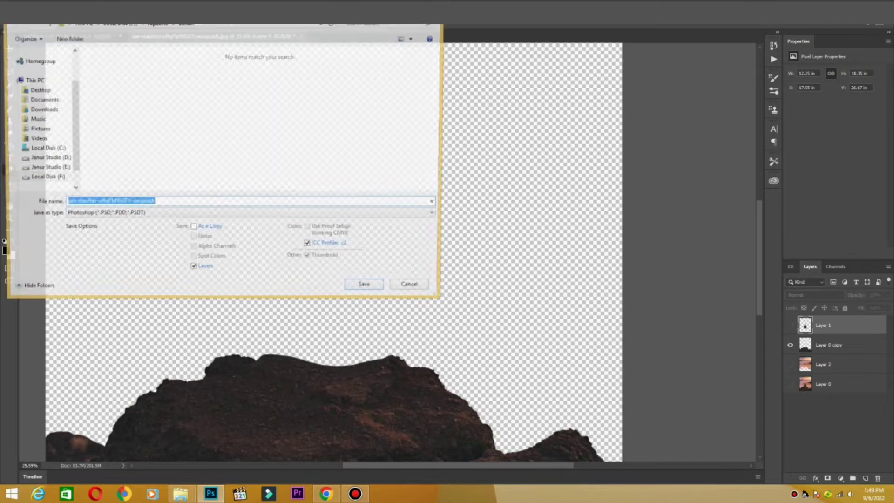
click(250, 214)
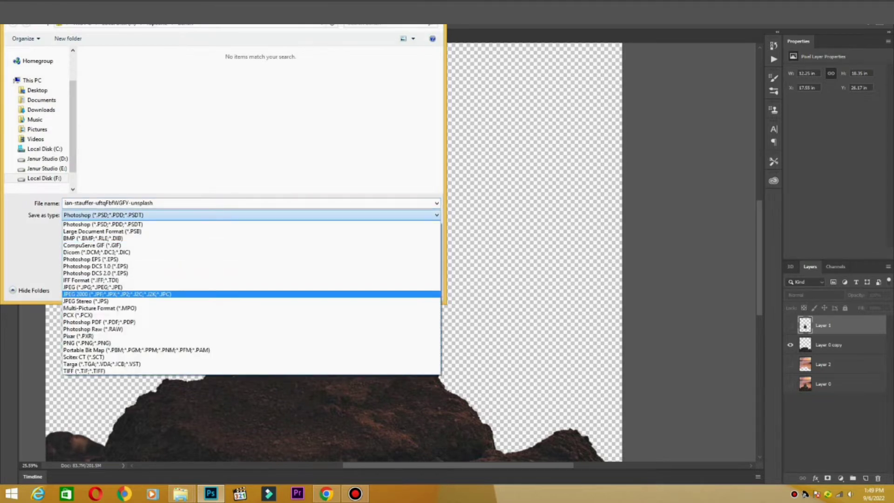
key(Up)
key(Return)
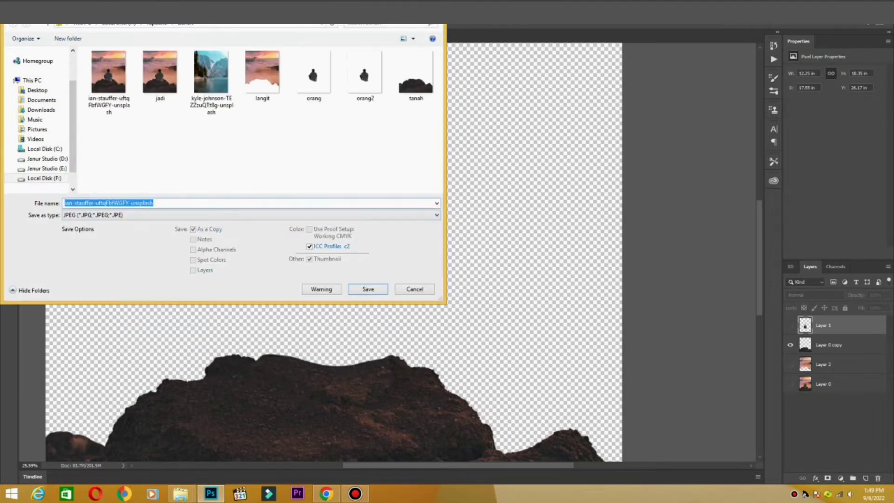
text(ta)
key(ctrl+z)
text(tanah)
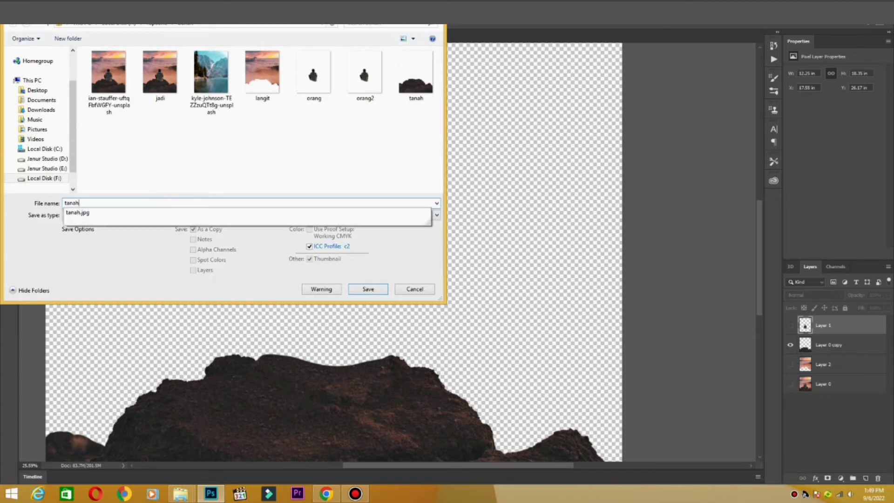
text( 2)
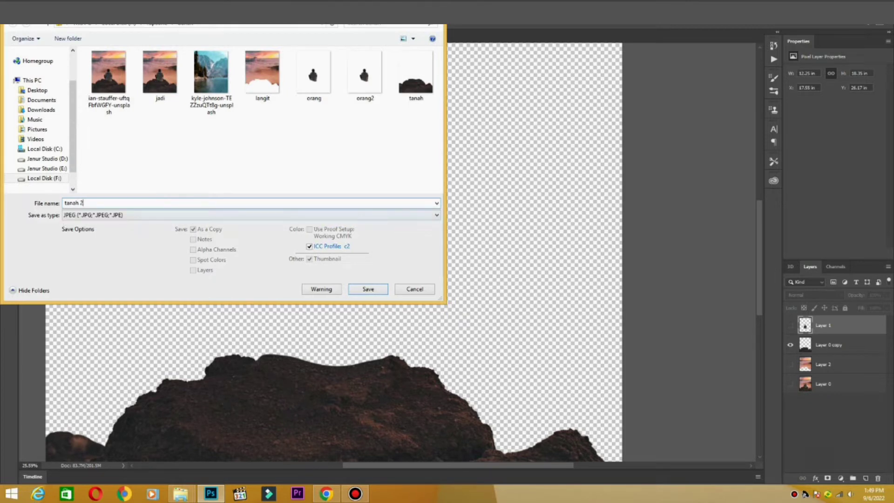
key(Return)
key(Return)
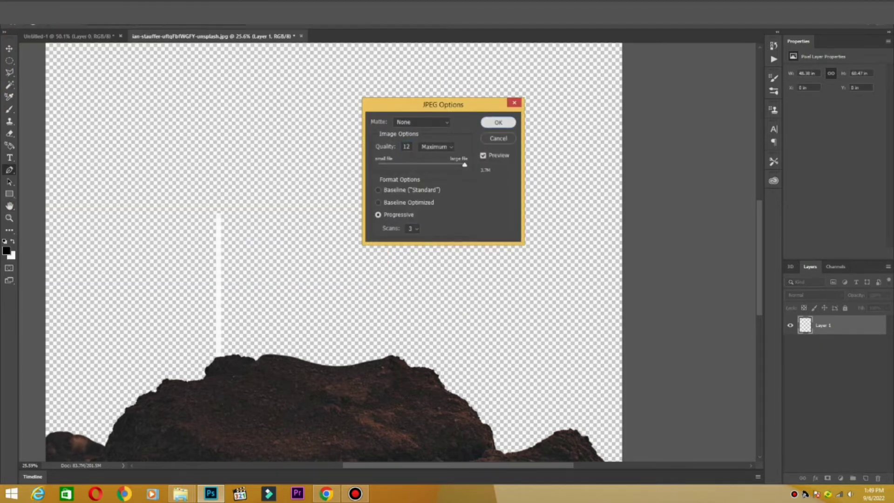
Hide Layer 0 copy and show Layer 2 so that the sky is the only visible layer
click(791, 345)
click(790, 365)
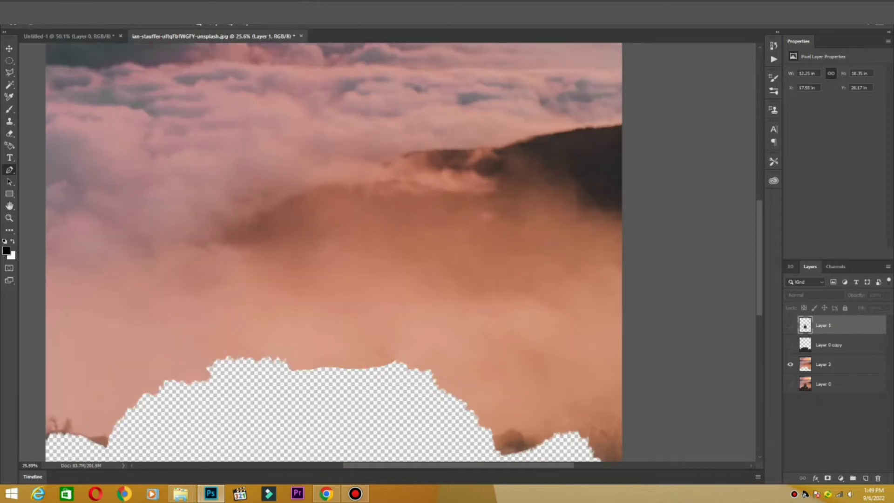
scroll(480, 298, down, 7)
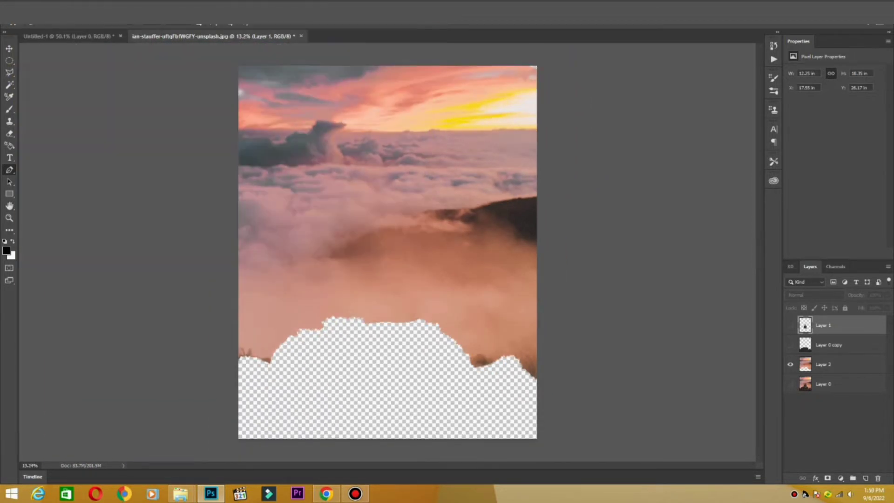
Save the isolated sky as a JPEG copy named langit2
key(ctrl+shift+s)
text(lamh)
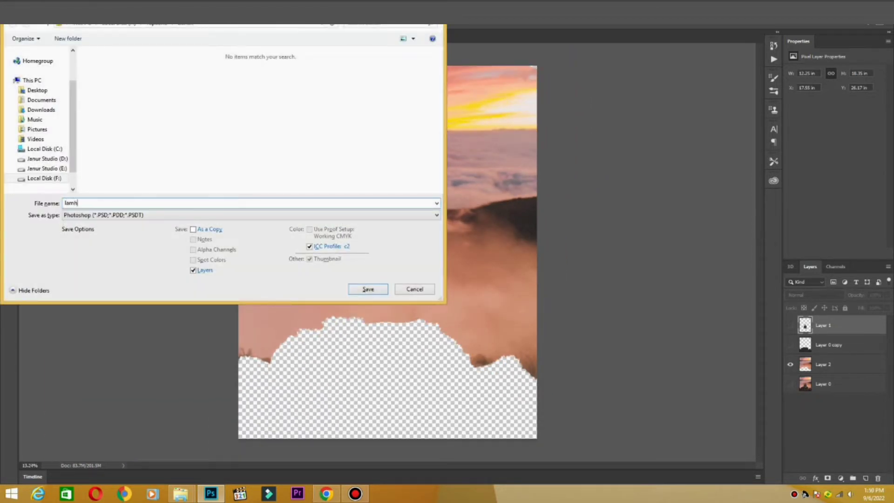
key(BackSpace)
key(BackSpace)
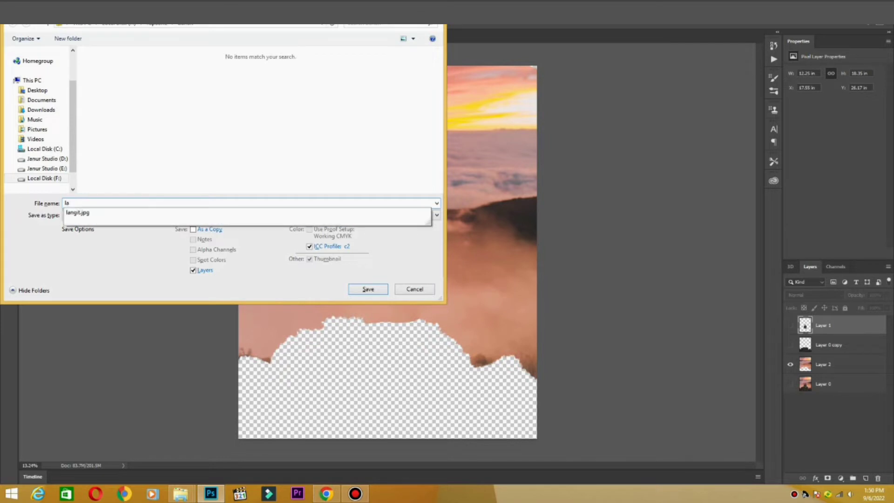
text(ngit)
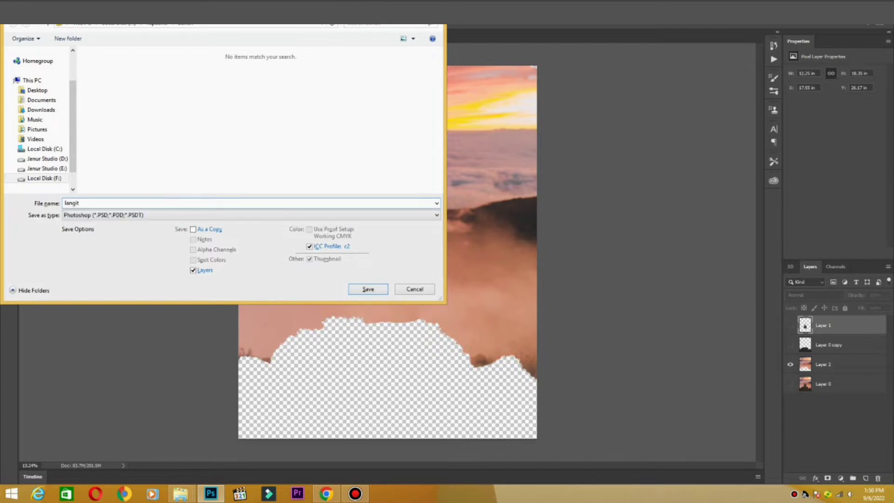
text(22)
click(250, 215)
click(250, 288)
click(368, 288)
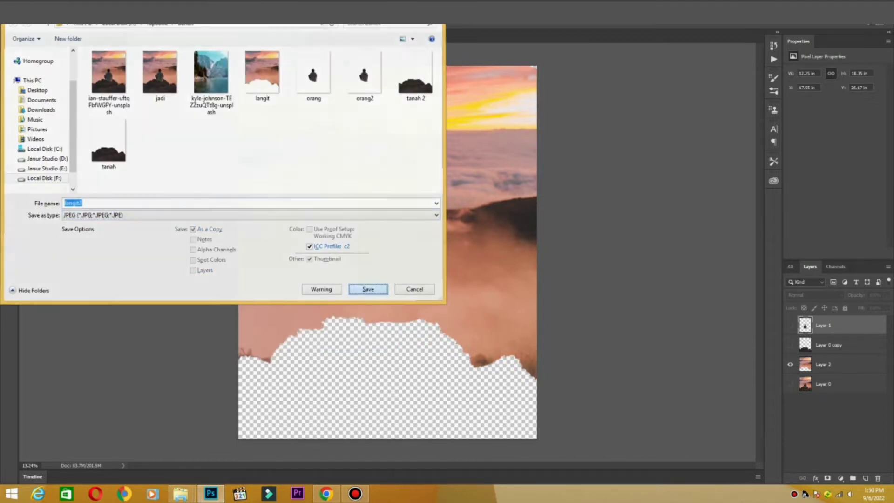
key(Return)
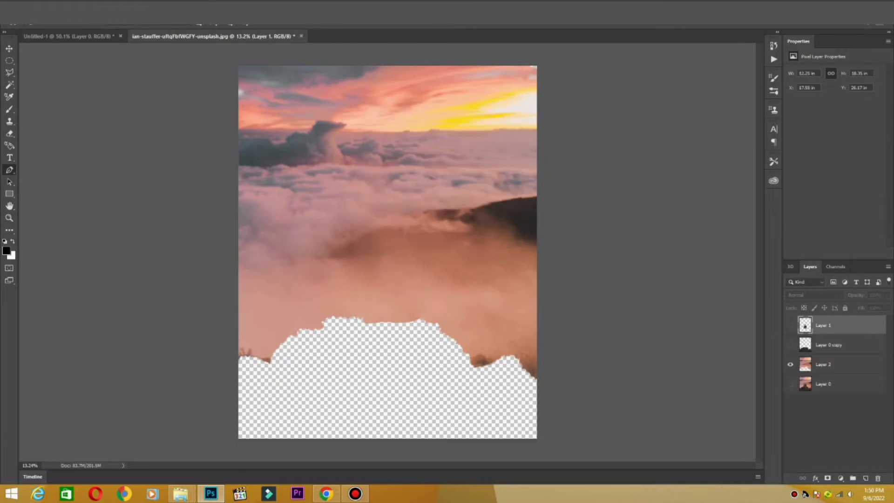
Save the layered document in Photoshop format as edit foto bergerak
key(ctrl+shift+s)
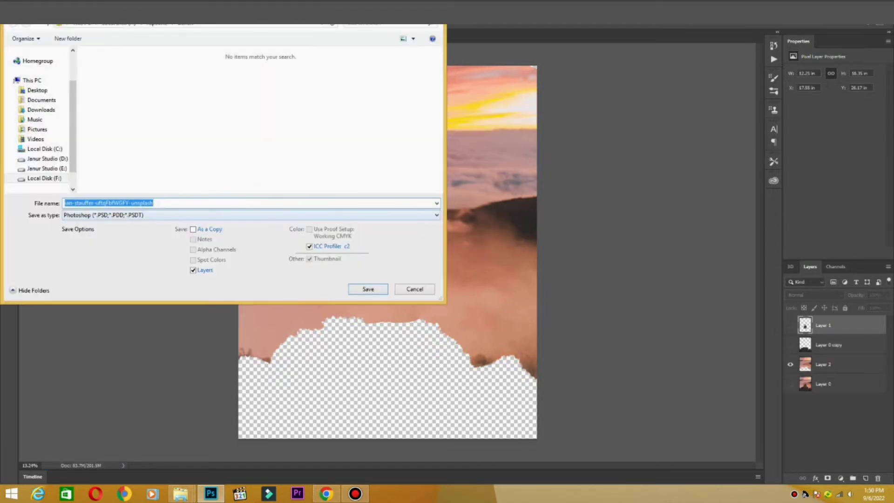
text(d)
key(ctrl+z)
text(ed)
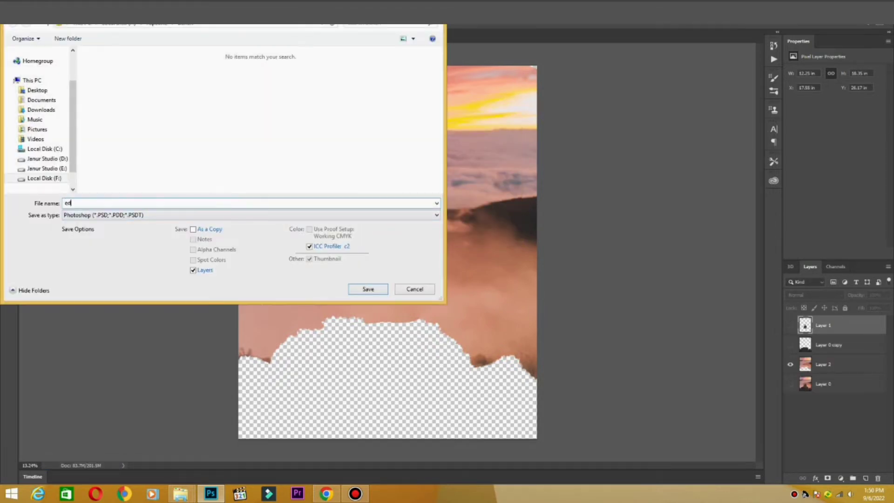
text(dit foto bbergerak)
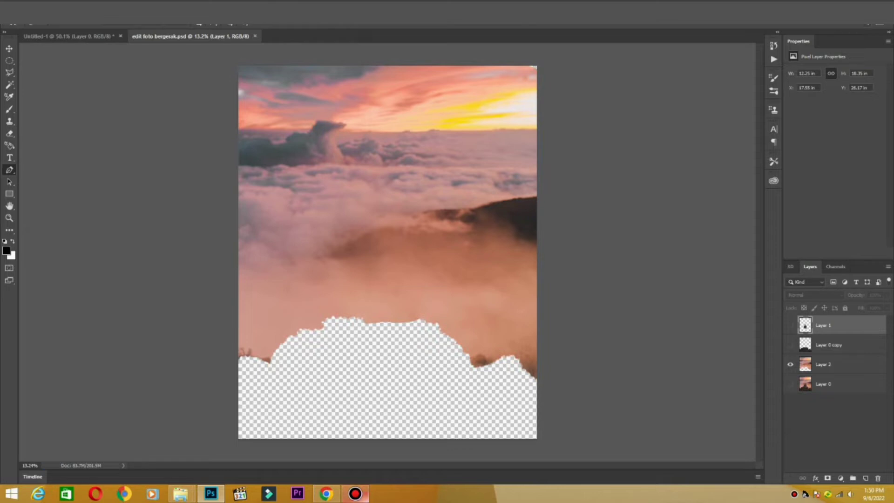
click(355, 494)
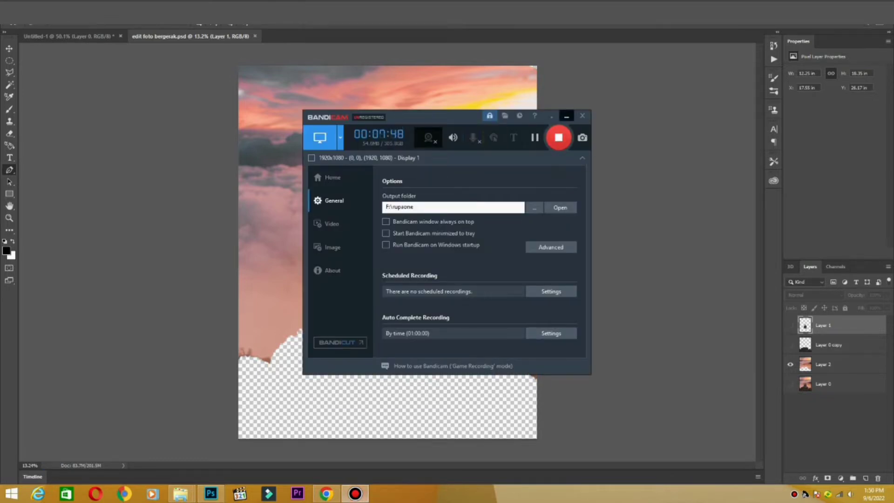
click(566, 115)
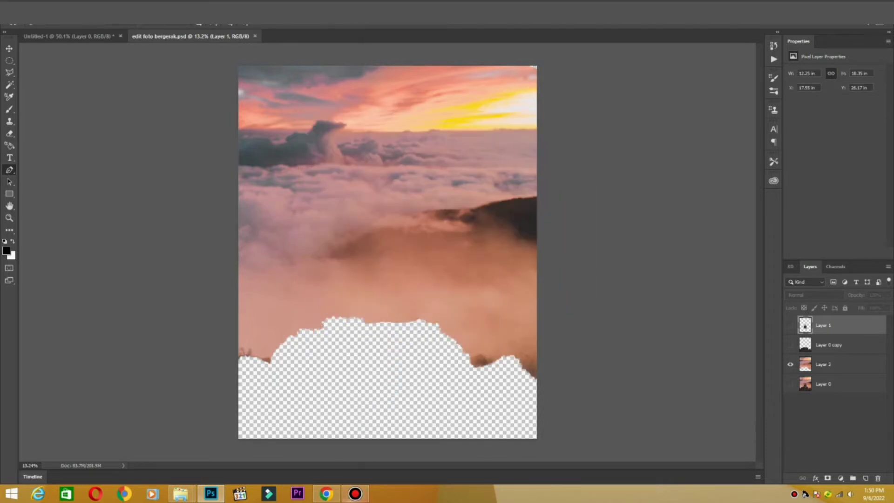
mouse_move(355, 493)
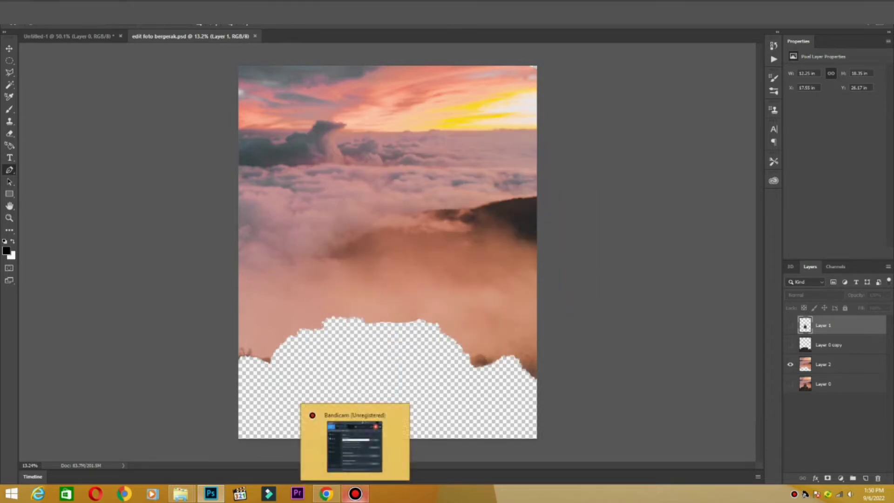
Save the isolated sky as a PNG copy named langit2
click(790, 364)
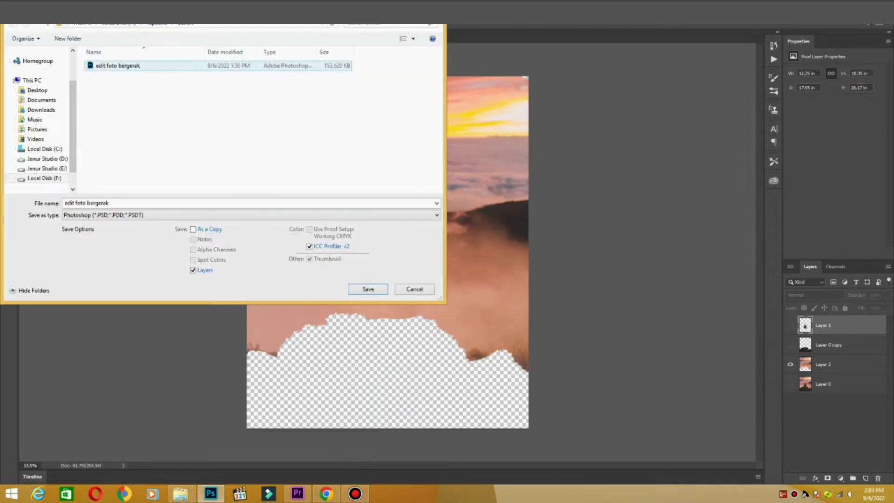
click(251, 215)
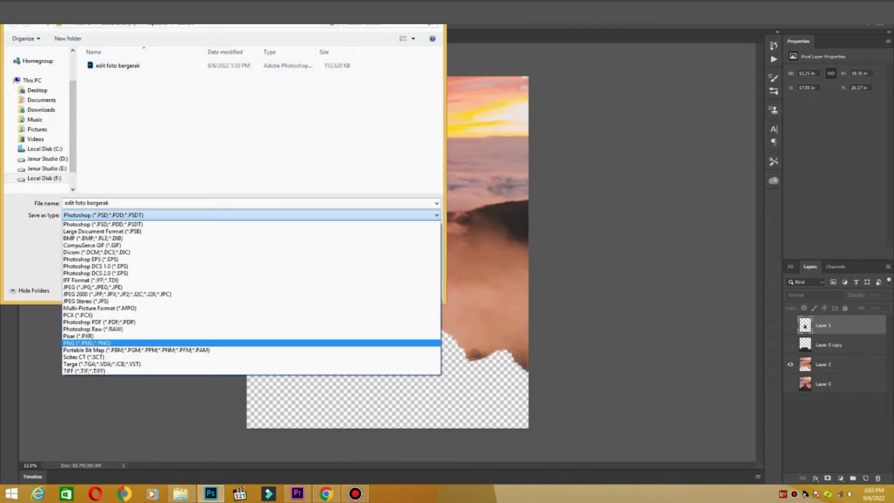
click(86, 343)
click(87, 203)
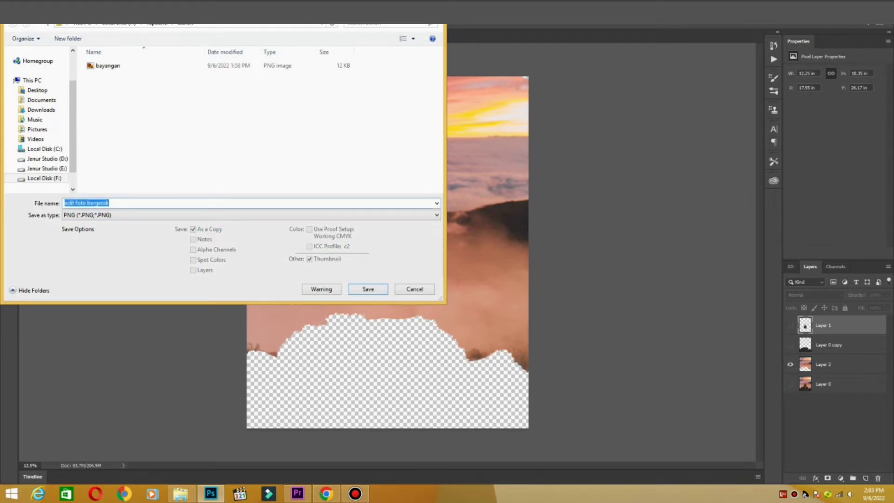
text(la)
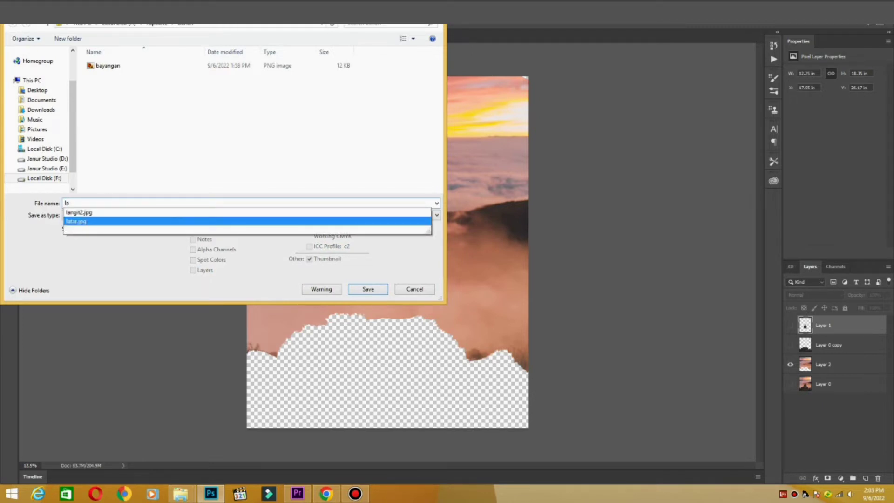
text(ngit2)
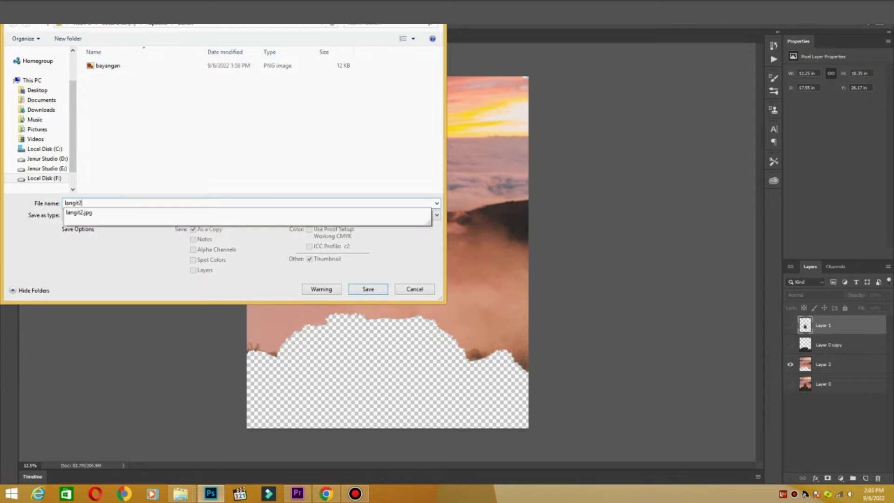
key(Return)
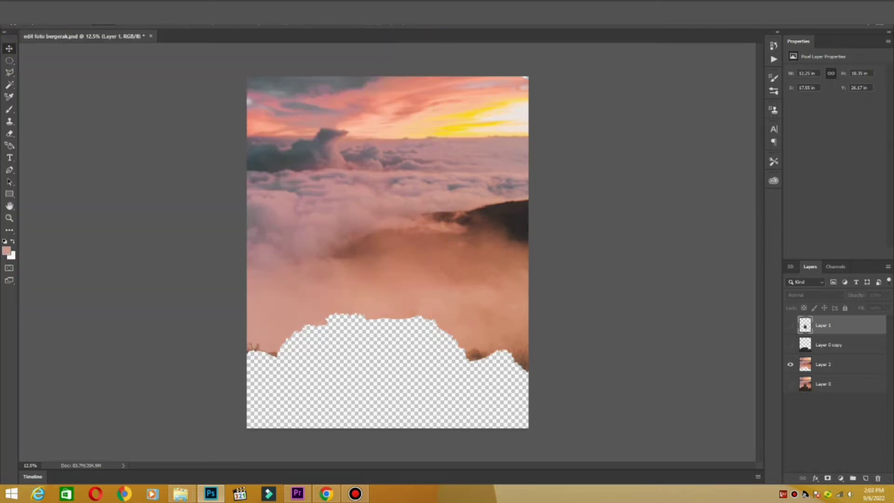
key(Return)
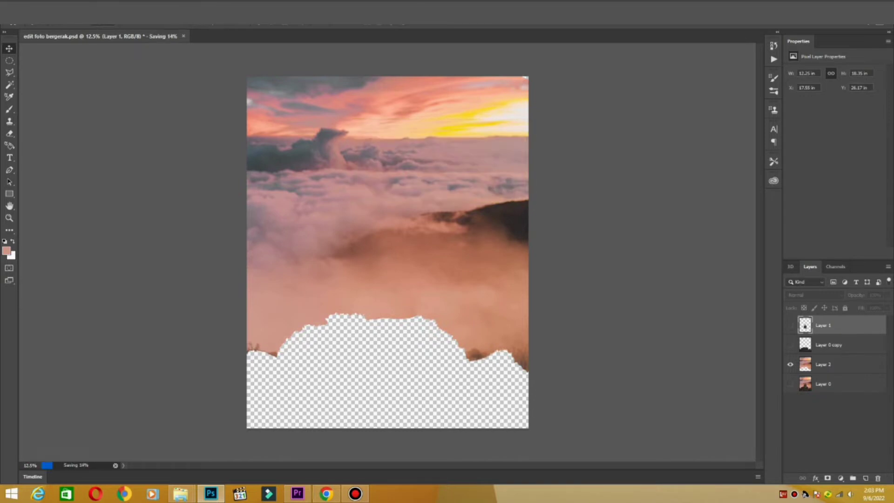
Show Layer 0 copy, hide Layer 2 and select Layer 0 copy so that only the rock is visible
click(790, 345)
click(790, 365)
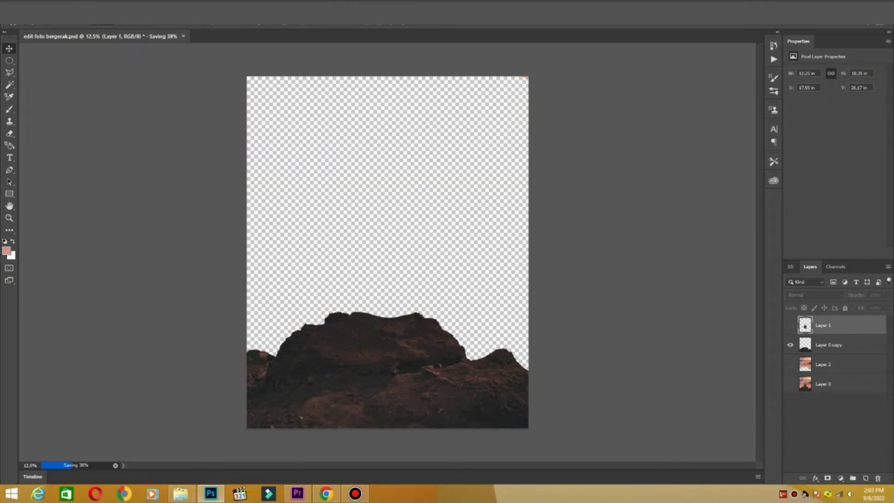
key(ctrl+shift+s)
key(Return)
click(838, 345)
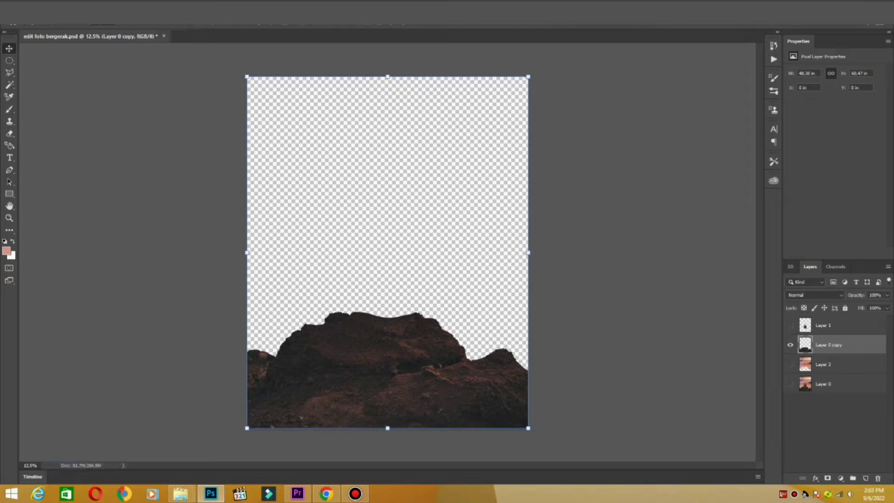
Try to save the isolated rock as a copy named tanah in Pixar (*.PXR) format
key(ctrl+shift+s)
click(250, 215)
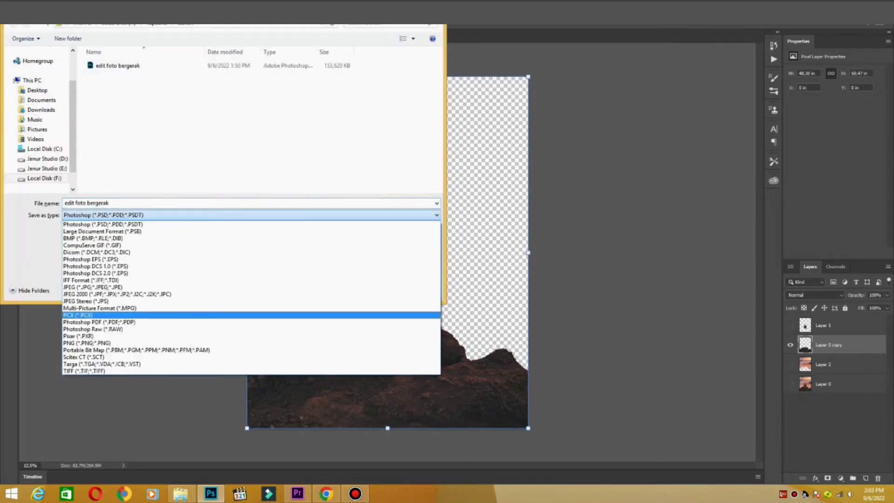
click(78, 336)
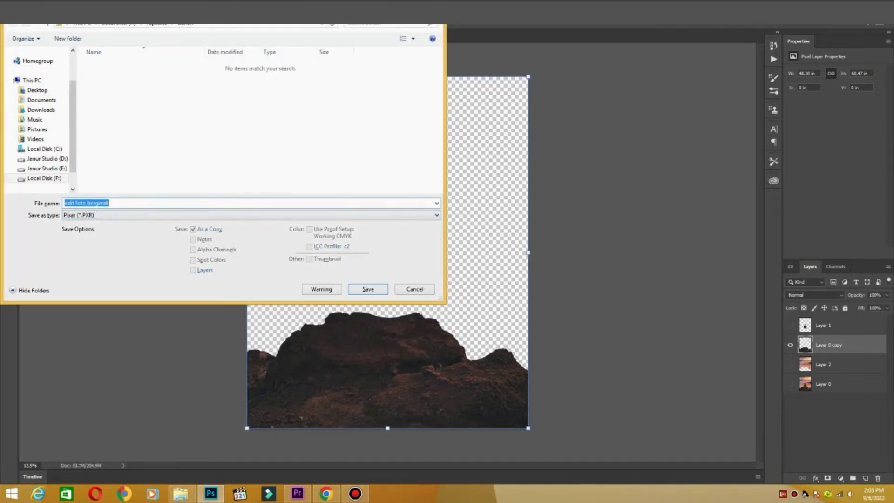
text(tanah)
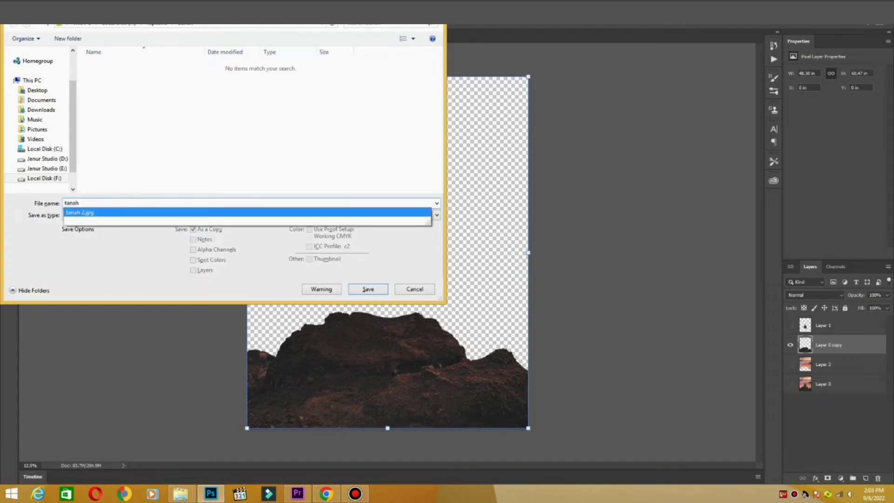
key(Return)
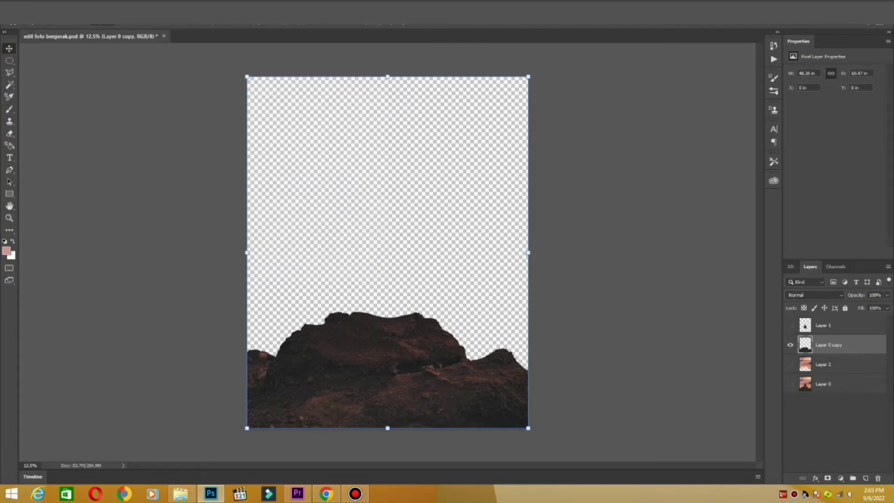
Save the isolated rock as a PNG copy named tanah, showing the existing files as icons while saving
key(ctrl+shift+s)
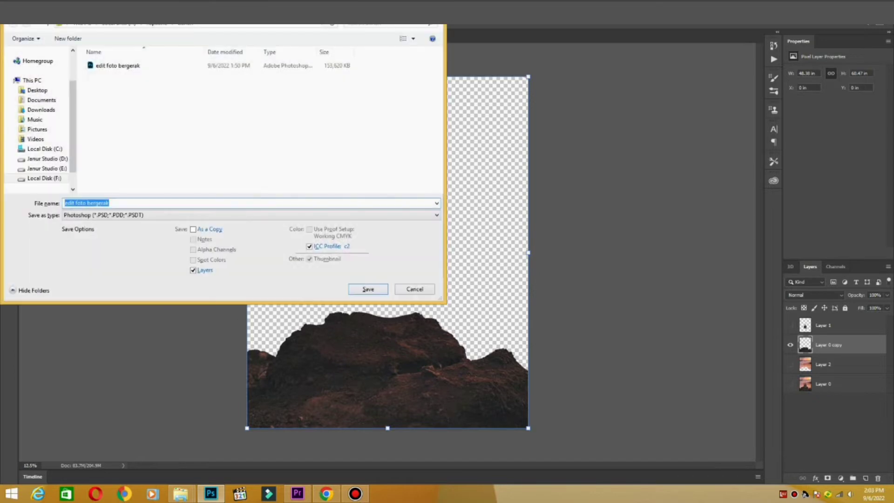
click(247, 215)
click(88, 343)
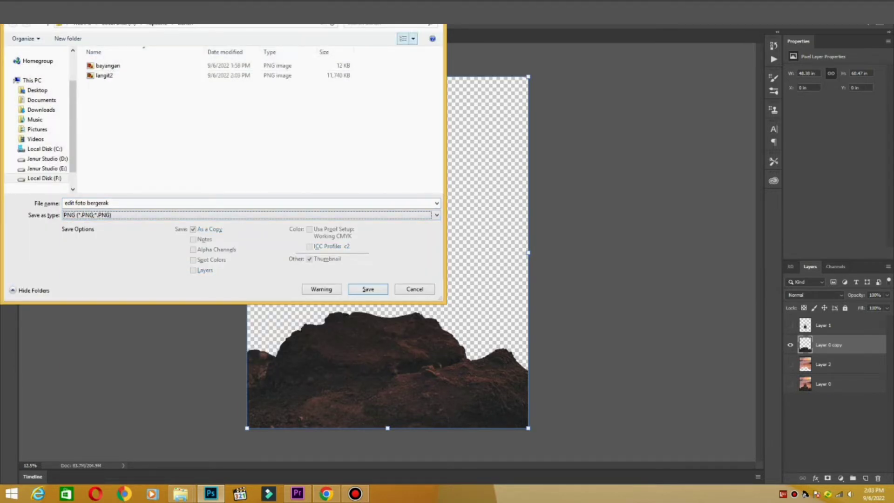
click(413, 39)
click(449, 28)
click(87, 203)
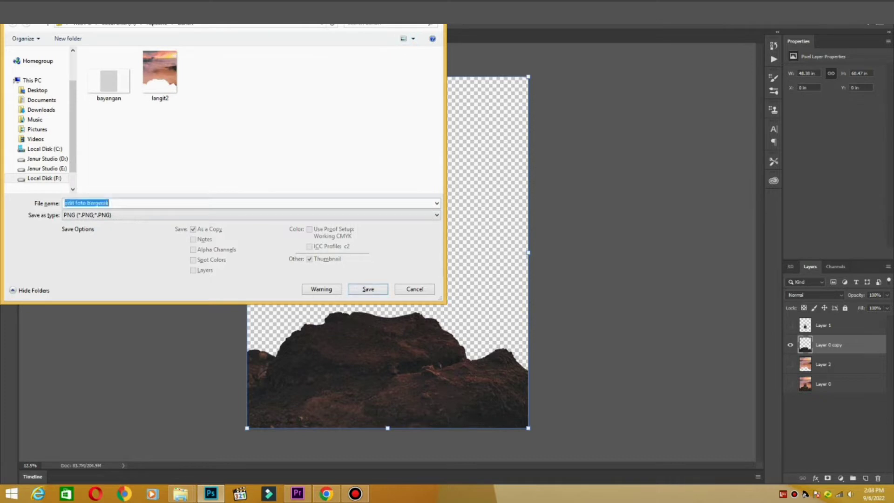
text(tanah)
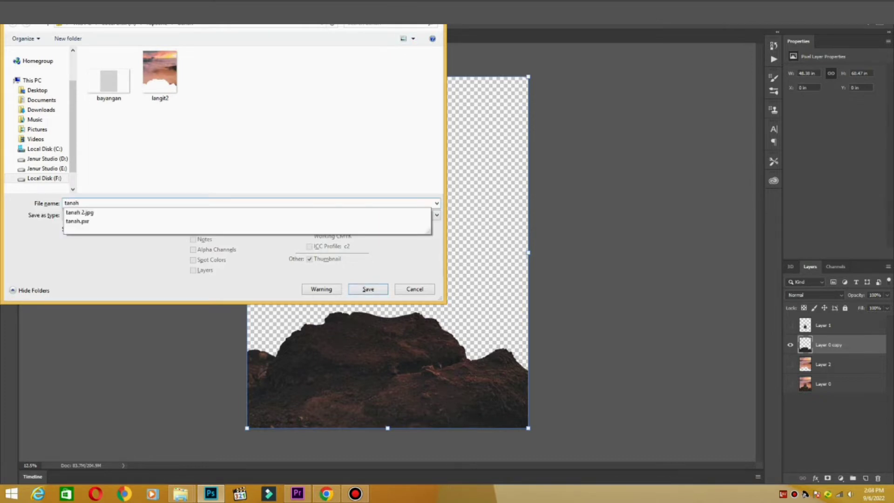
key(Escape)
click(368, 289)
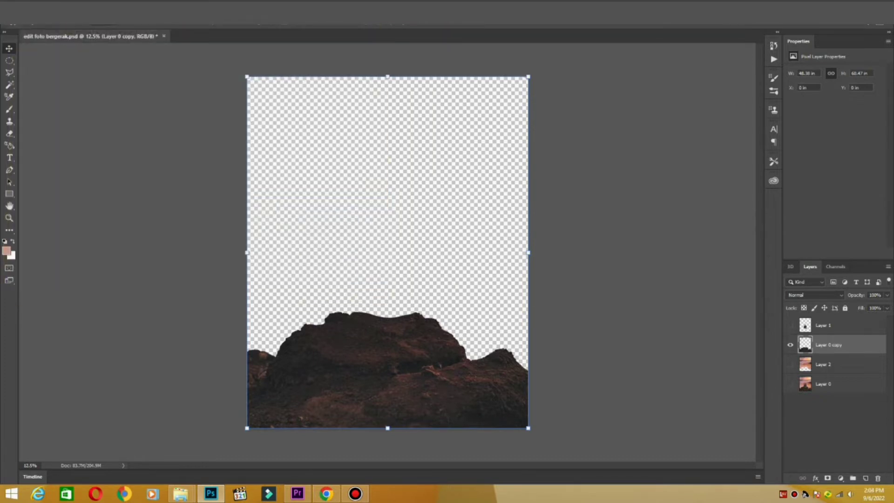
click(501, 147)
Hide Layer 0 copy, show only the seated person on Layer 1, and save it as a PNG copy named orang
click(791, 344)
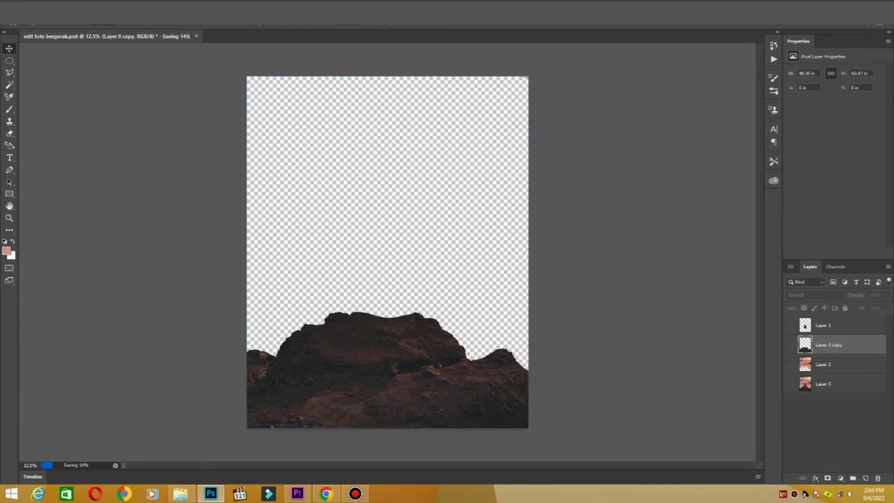
click(790, 325)
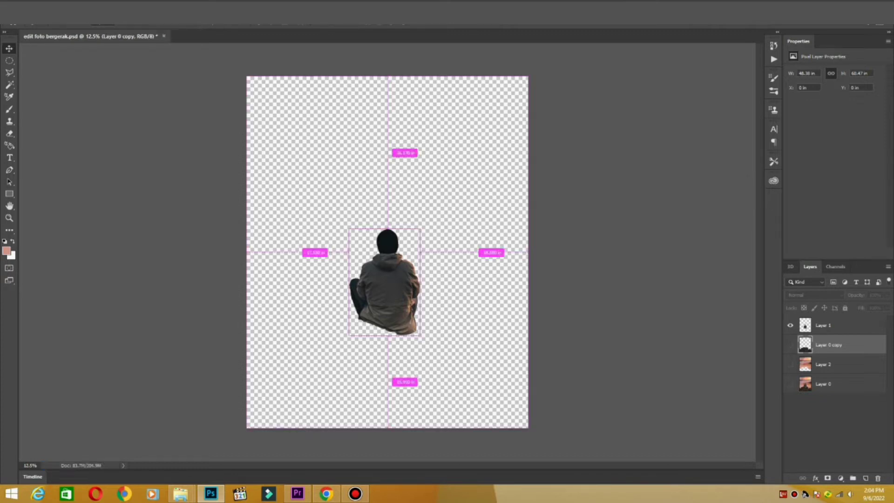
key(ctrl+shift+s)
click(251, 215)
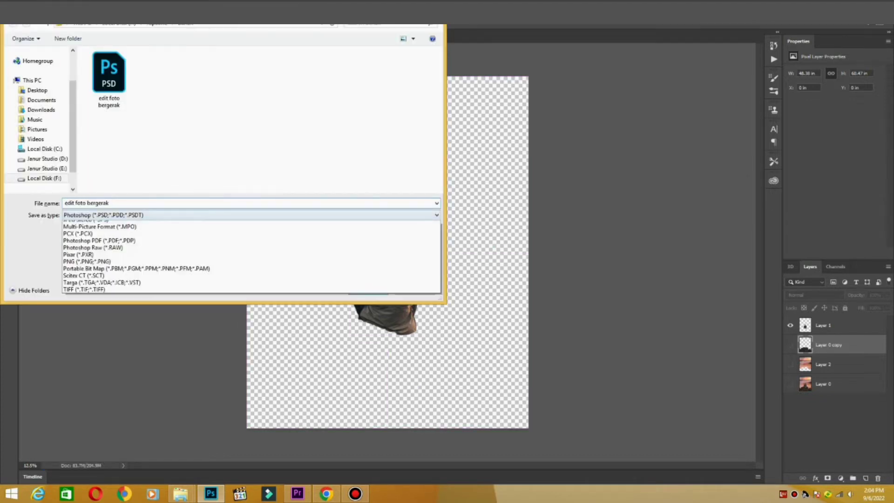
key(Return)
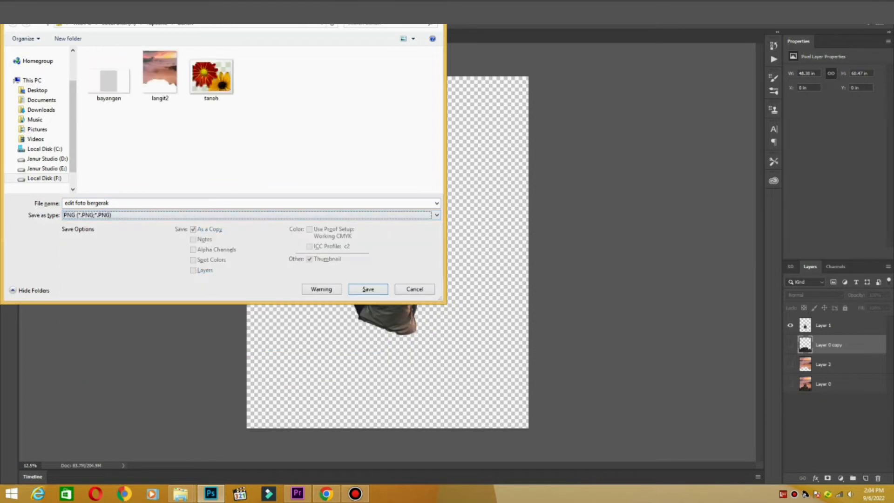
text(orang)
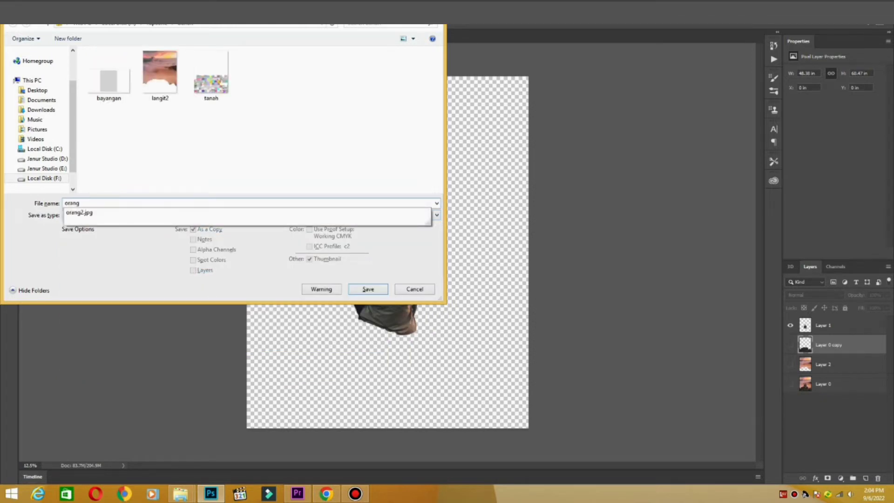
key(Return)
key(Return)
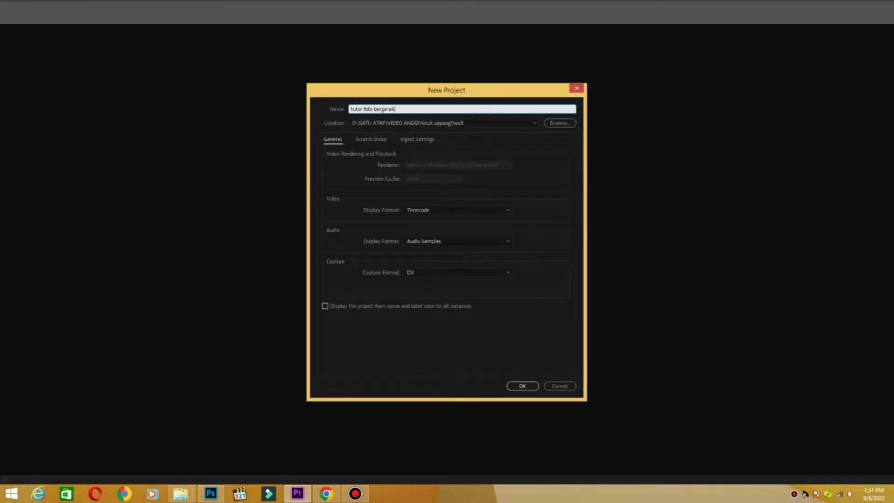
In Premiere Pro, set the location of the new project tutor foto bergerak to the rupaone folder on Local Disk (F:) and create it
click(535, 123)
click(560, 123)
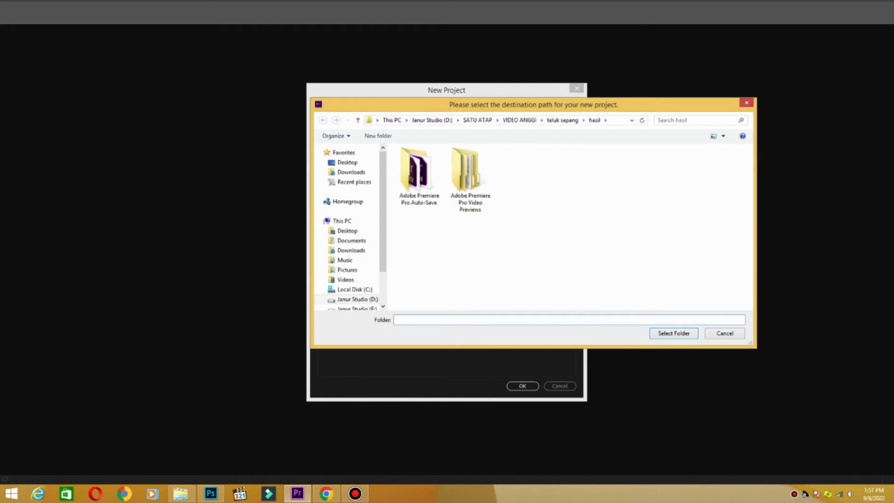
drag(383, 212, 383, 235)
click(357, 276)
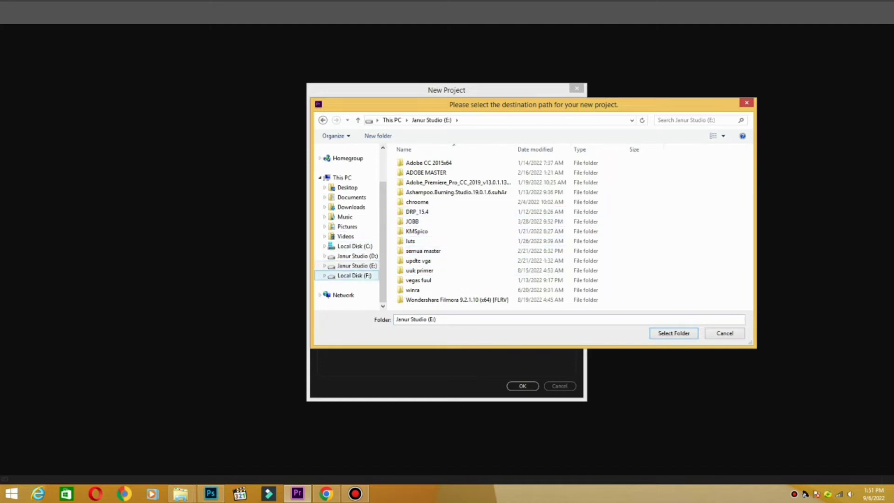
click(354, 275)
scroll(519, 285, down, 1)
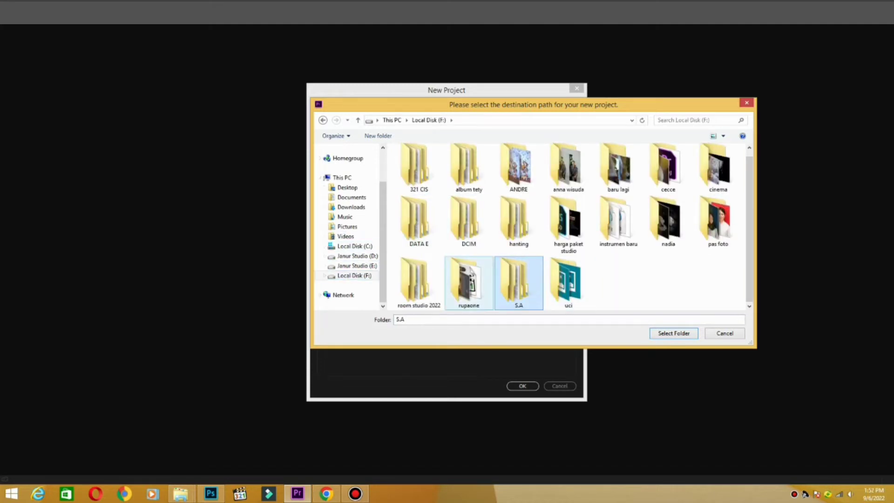
double_click(519, 282)
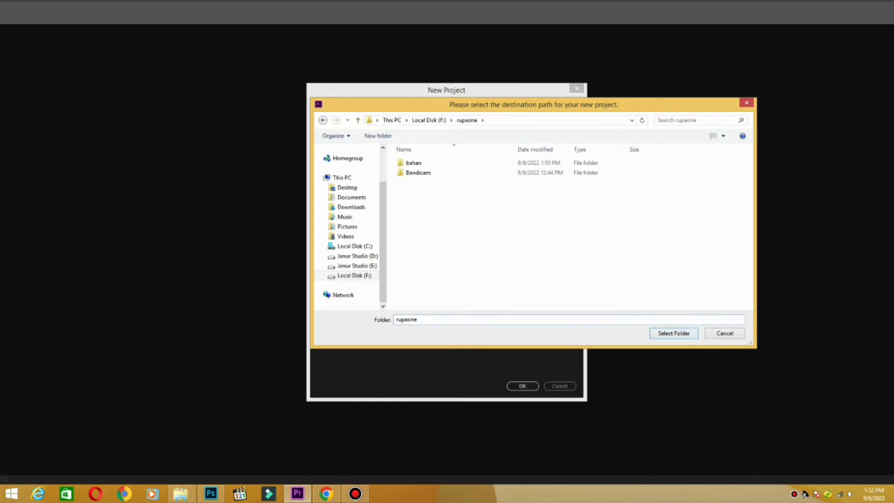
click(673, 333)
click(522, 385)
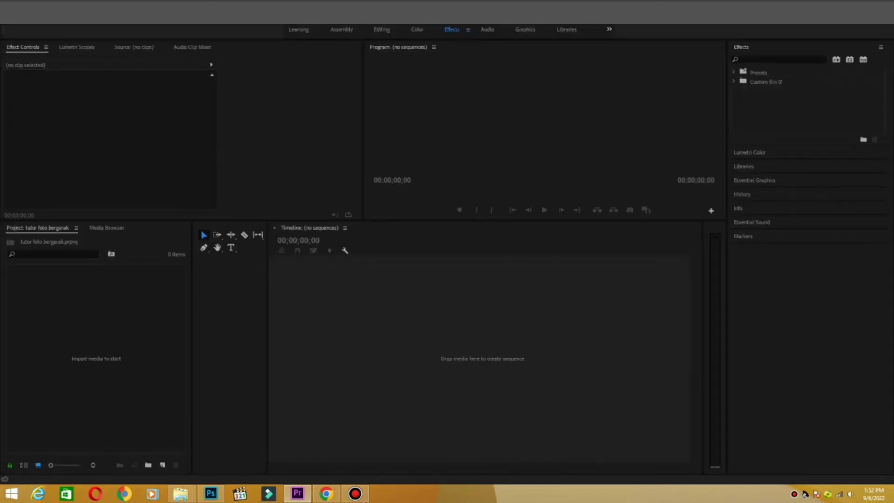
Browse for media to import in the rupaone folder on Local Disk (F:), displaying its files as large icons
double_click(108, 357)
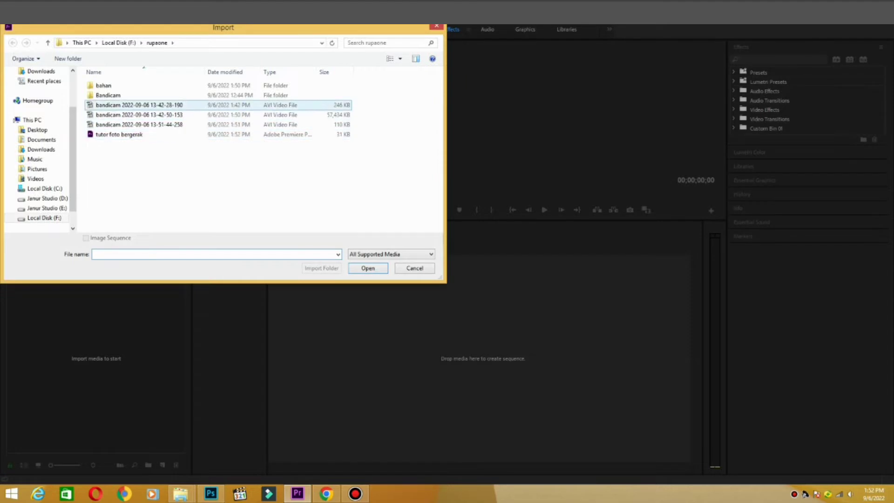
click(45, 218)
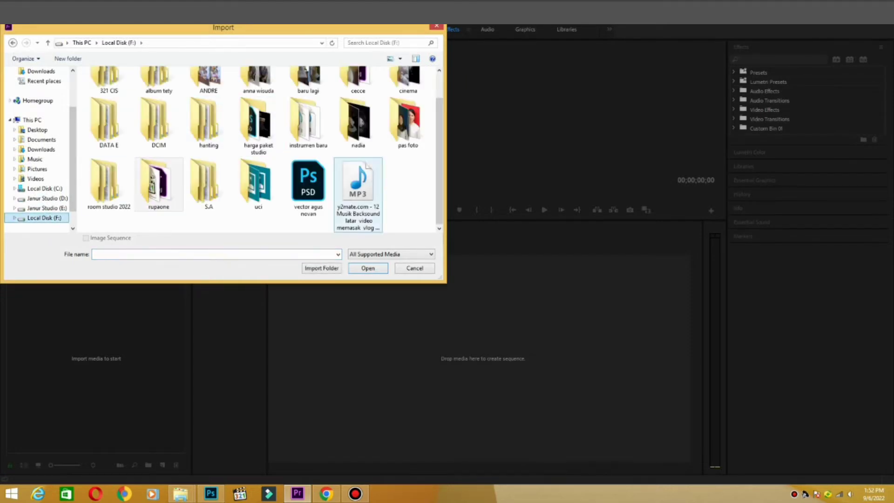
double_click(159, 184)
click(401, 58)
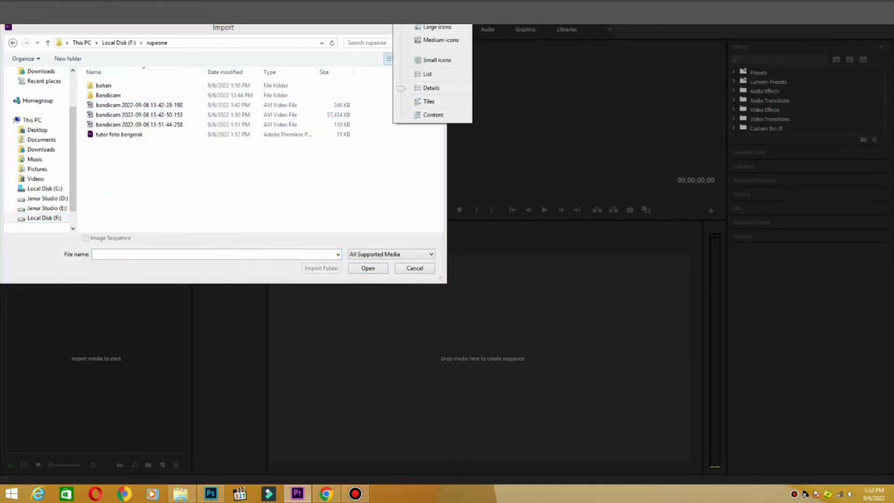
click(437, 28)
right_click(241, 163)
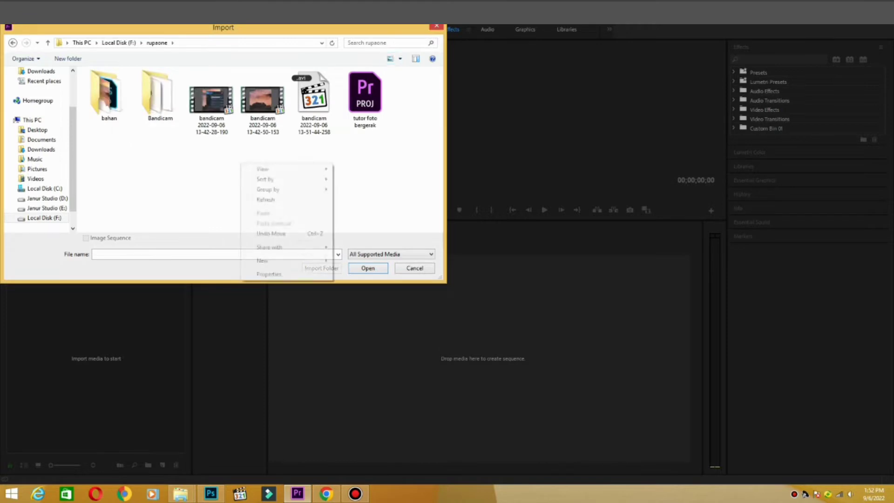
mouse_move(286, 189)
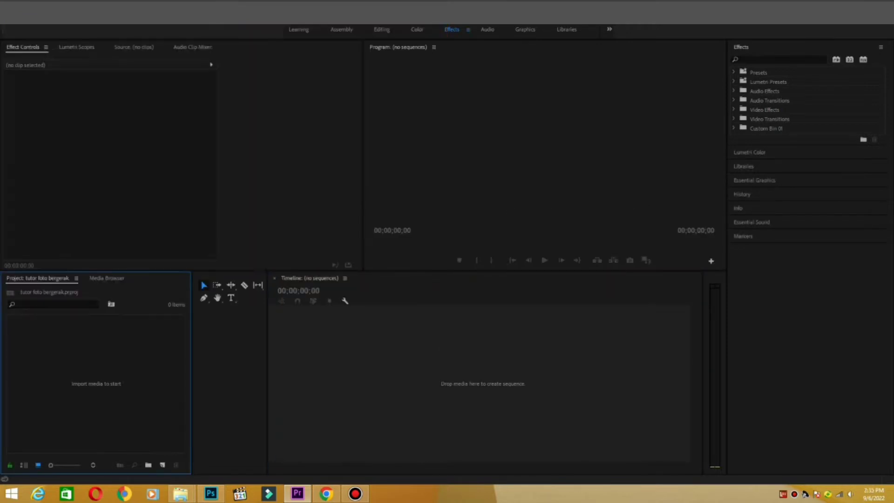
Import latar.jpg and the PNG images langit2, orang and tanah 2 from the bahan folder, leaving out bayangan
key(ctrl+i)
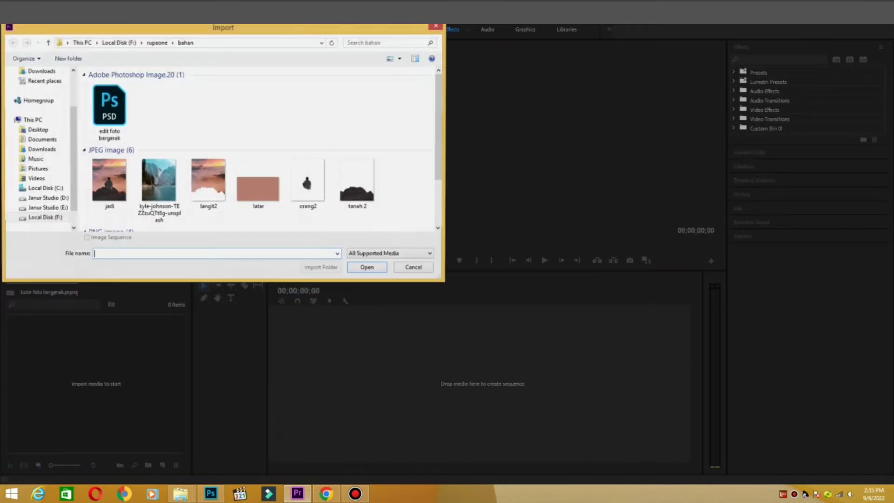
scroll(261, 149, down, 3)
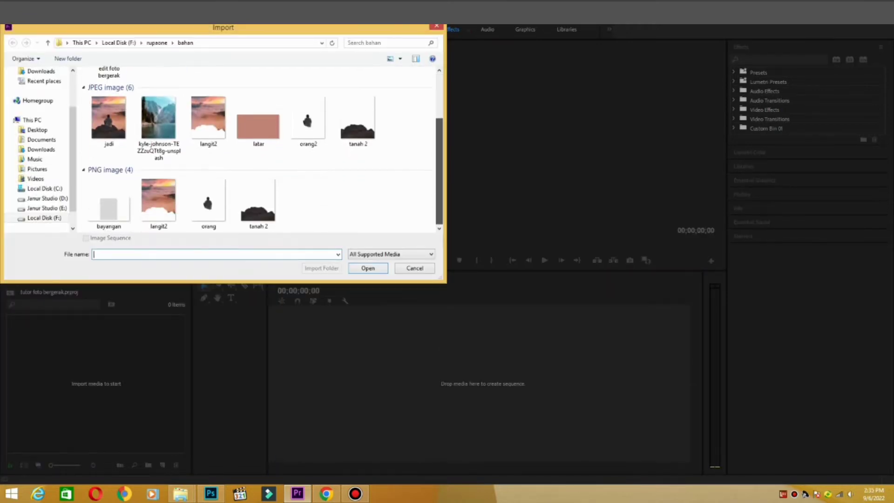
drag(335, 221, 122, 198)
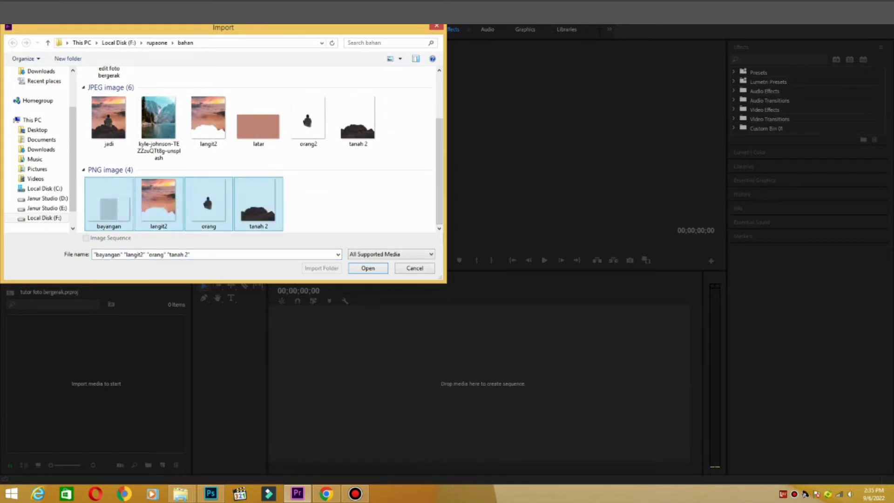
ctrl+click(122, 198)
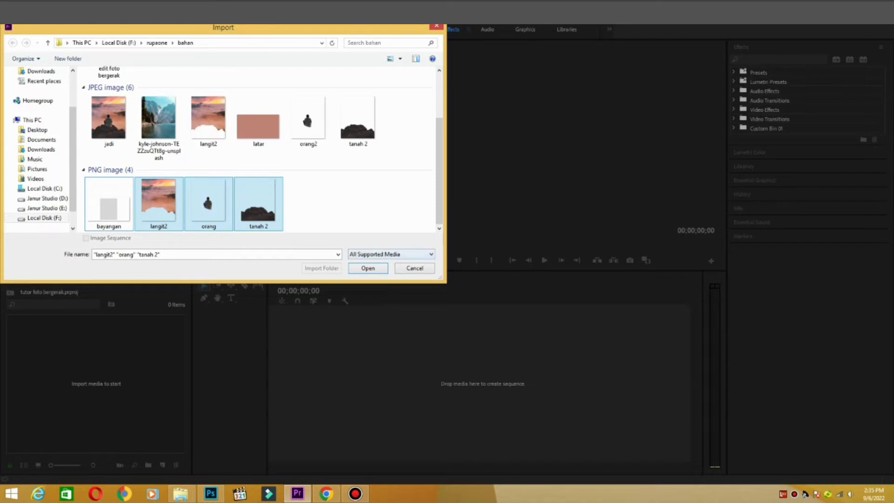
ctrl+click(258, 124)
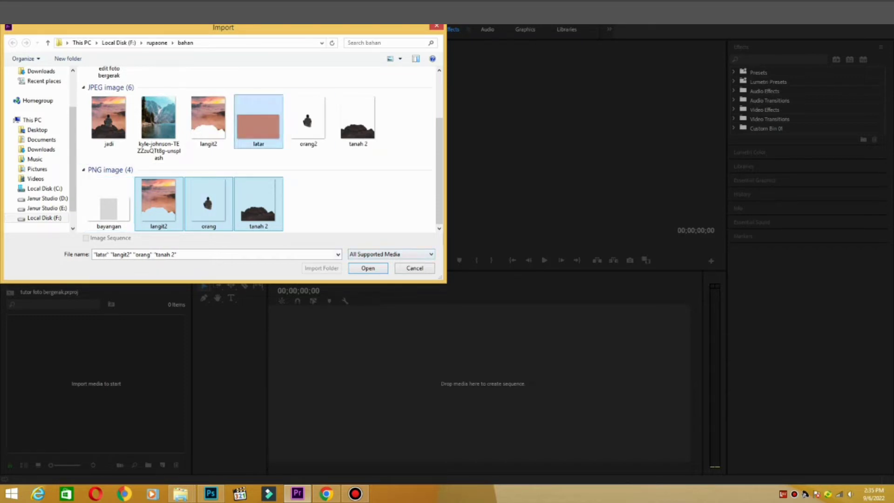
key(Return)
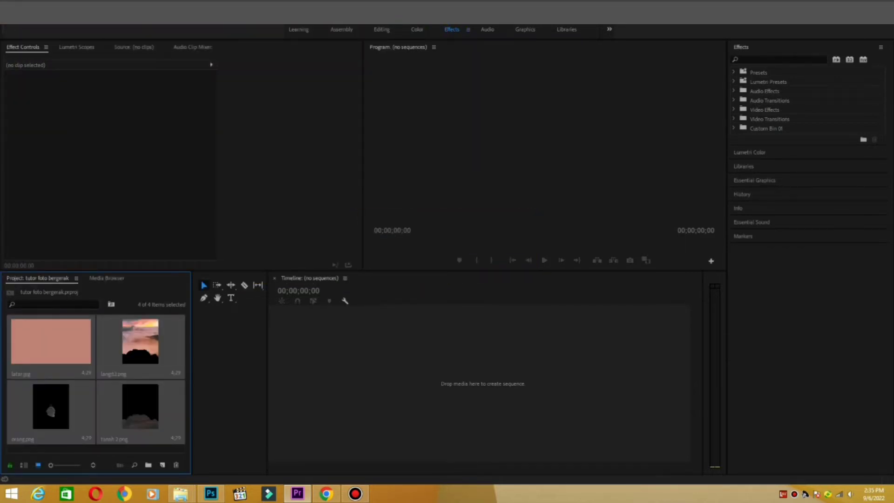
Create a sequence from the four imported images and undo the end-to-end placement of their clips on the timeline
drag(51, 341, 442, 383)
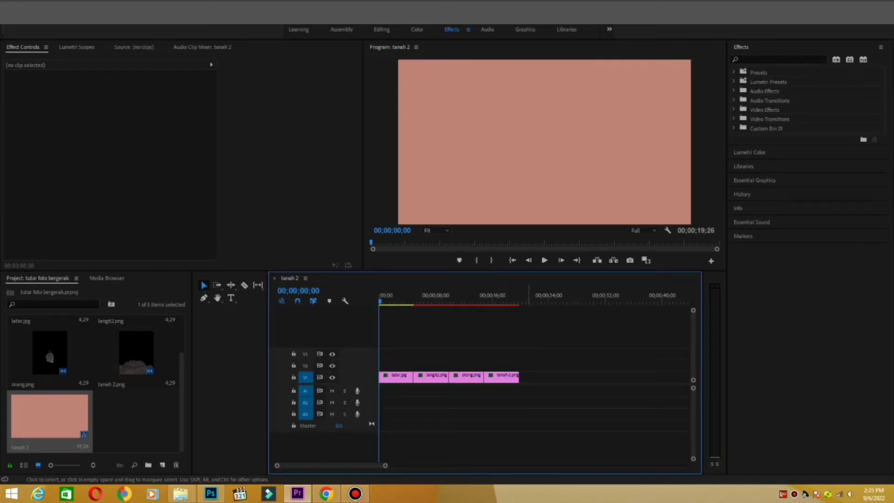
key(ctrl+z)
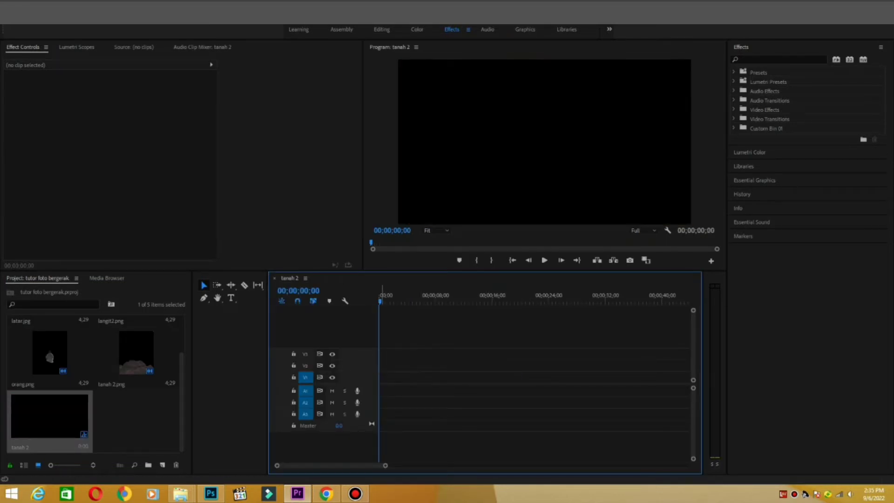
click(136, 419)
Stack the images at the start of the timeline: latar.jpg on V1, langit2.png on V2, orang.png on V3 and tanah 2.png on V4
scroll(96, 384, up, 2)
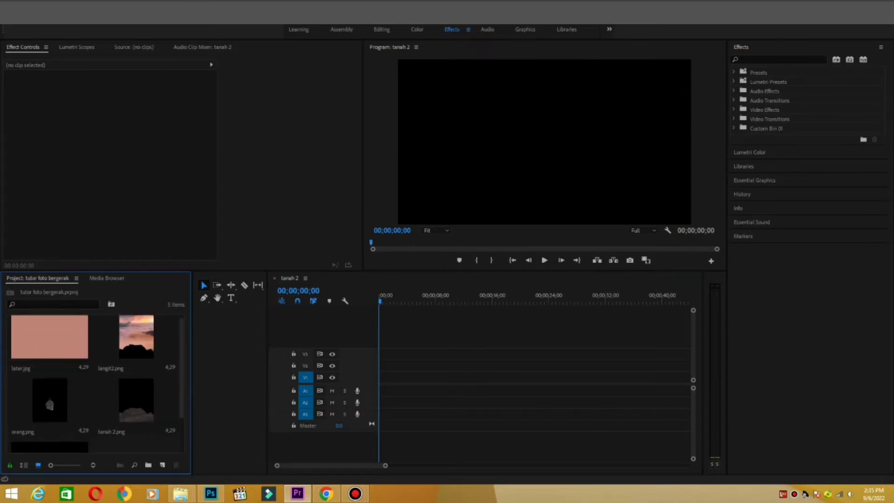
drag(49, 336, 395, 377)
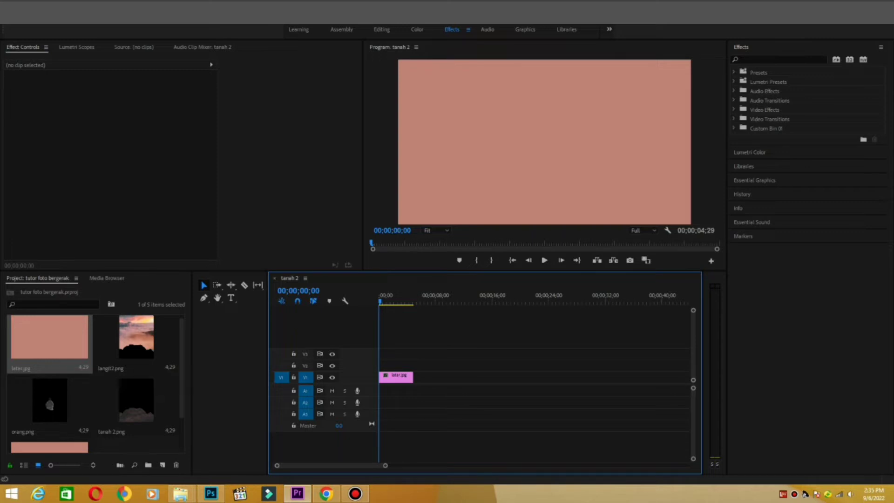
click(136, 359)
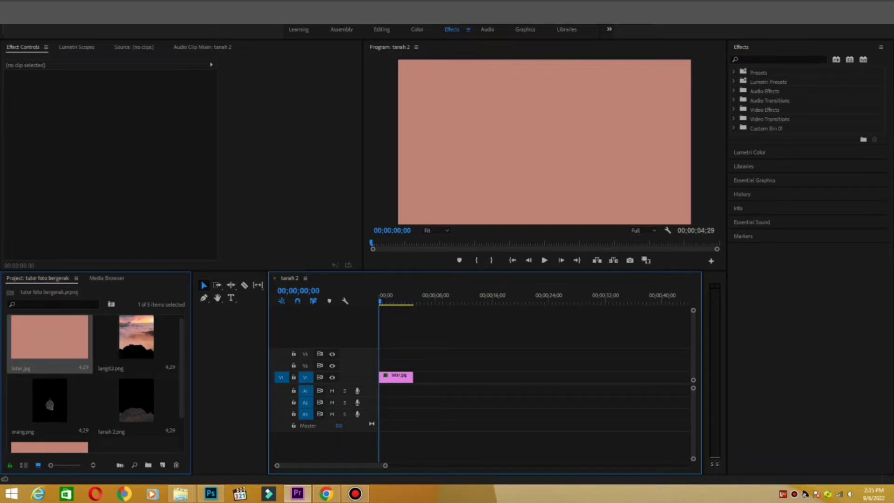
drag(136, 337, 396, 366)
drag(50, 400, 396, 352)
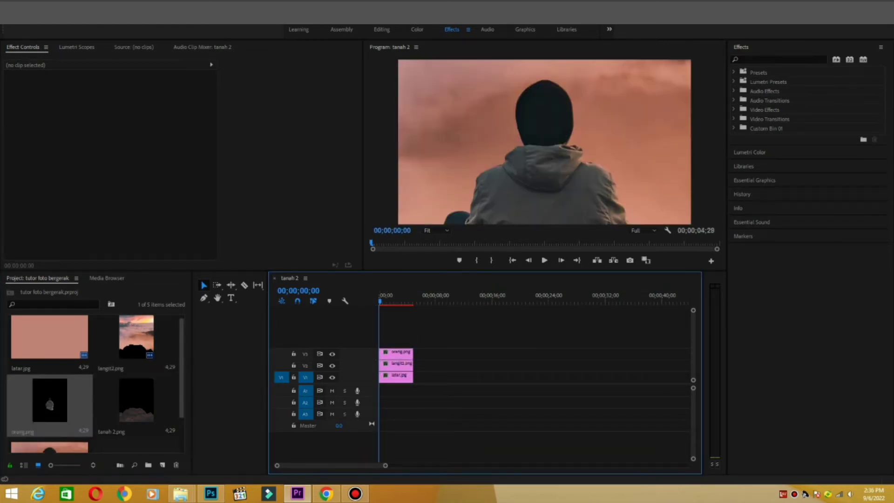
drag(181, 368, 396, 340)
click(136, 382)
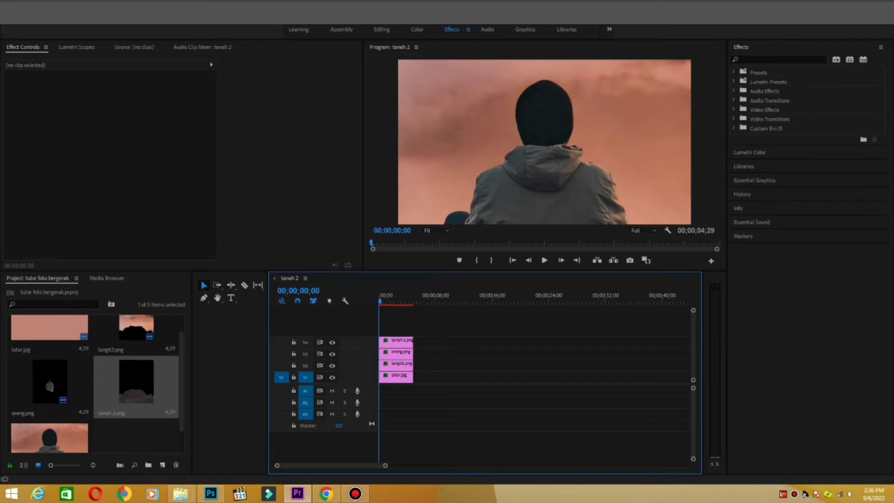
Set the Scale of tanah 2.png to 16 and copy that value
click(396, 342)
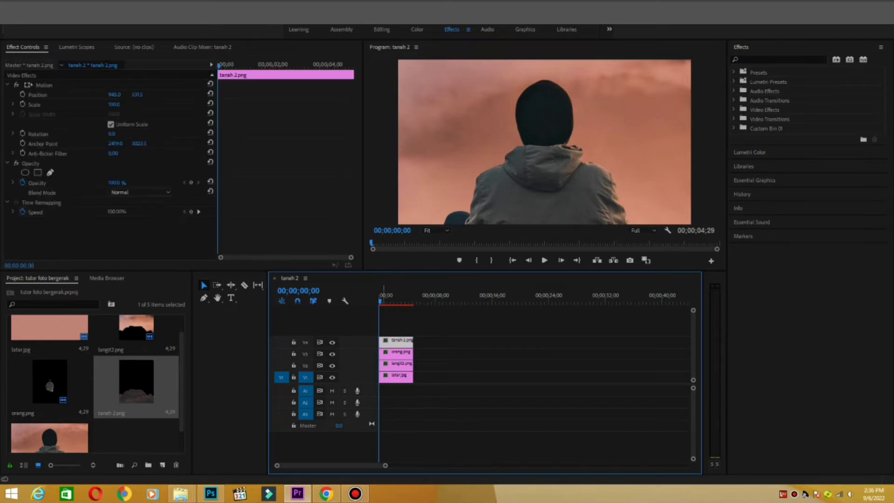
click(115, 104)
key(BackSpace)
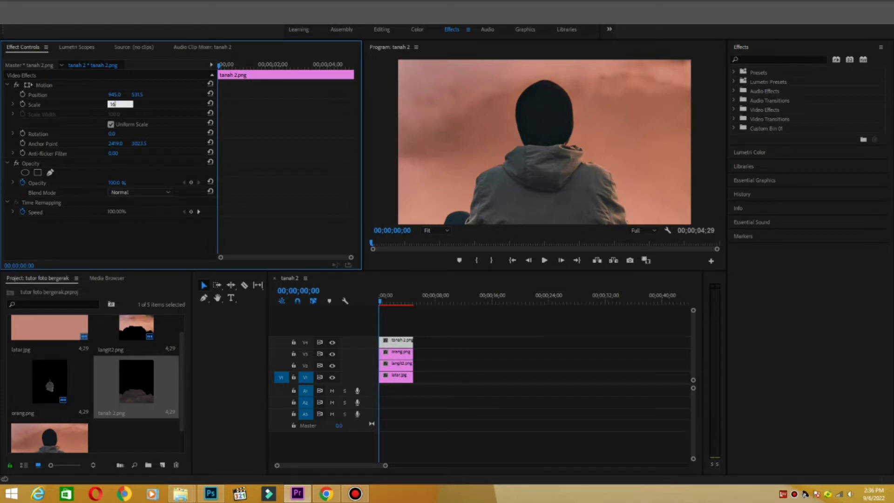
double_click(112, 105)
right_click(112, 104)
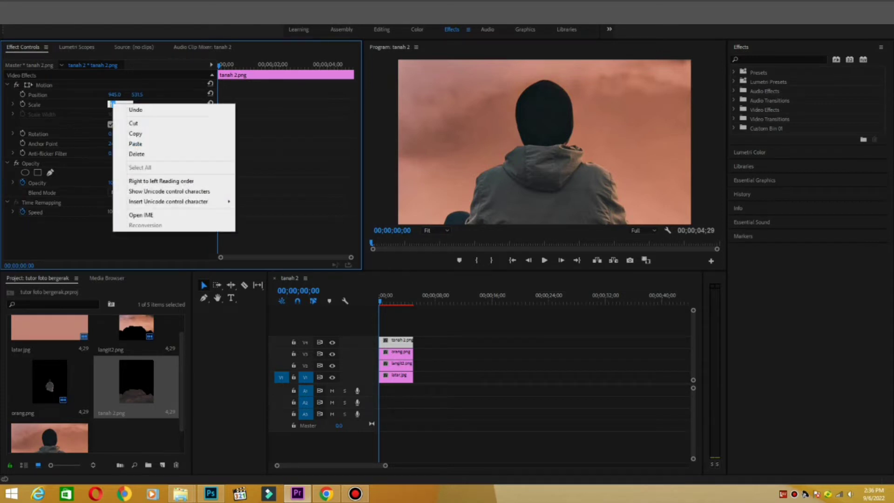
click(136, 134)
key(Return)
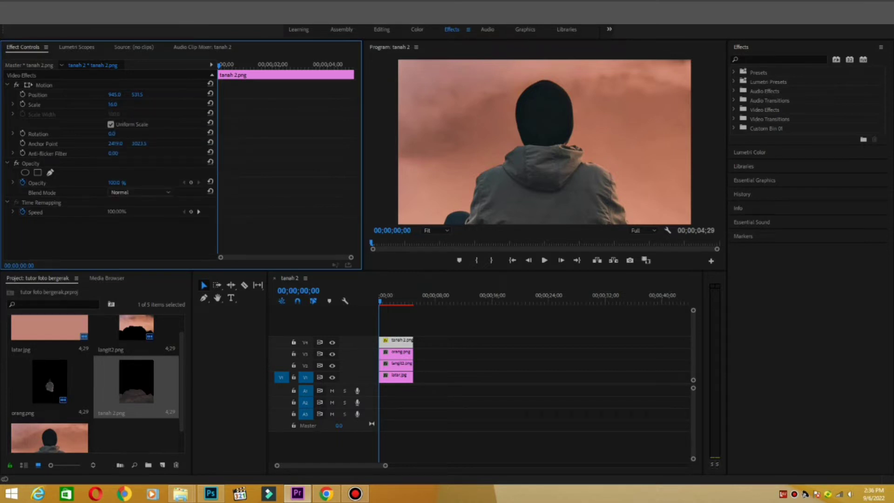
Paste the copied value of 16 as the Scale of the orang.png clip
click(395, 353)
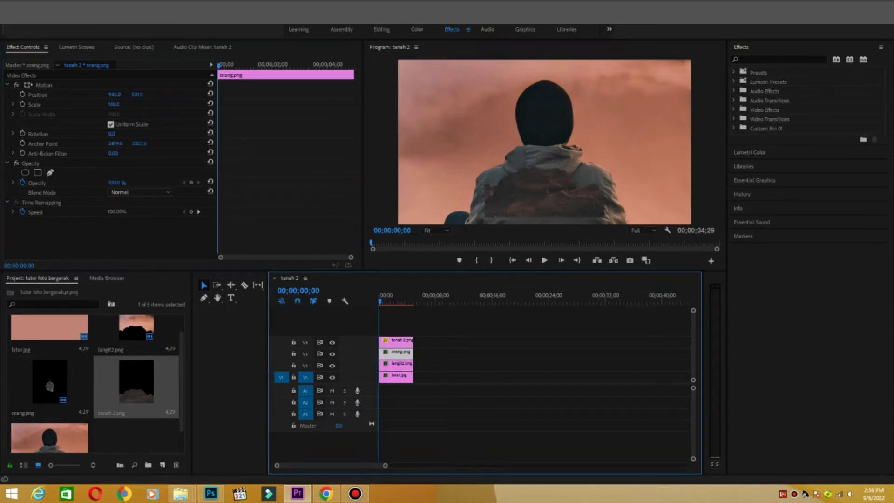
click(114, 104)
double_click(114, 104)
right_click(114, 105)
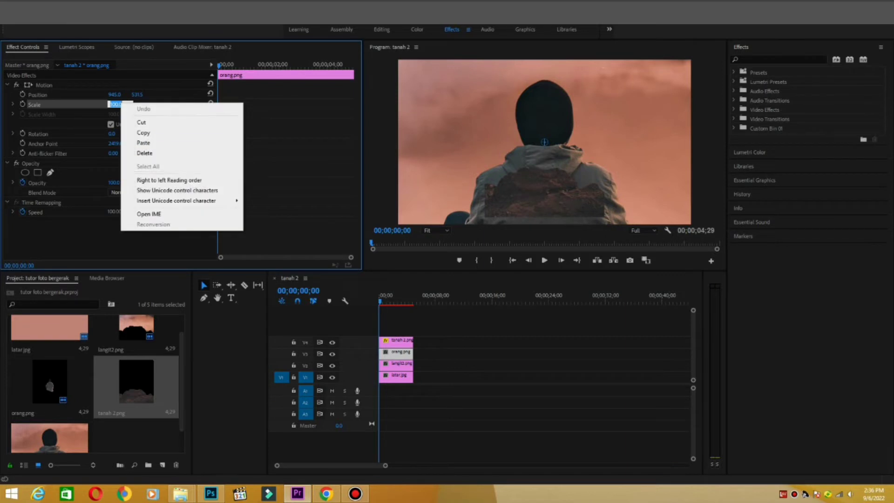
click(140, 142)
key(Return)
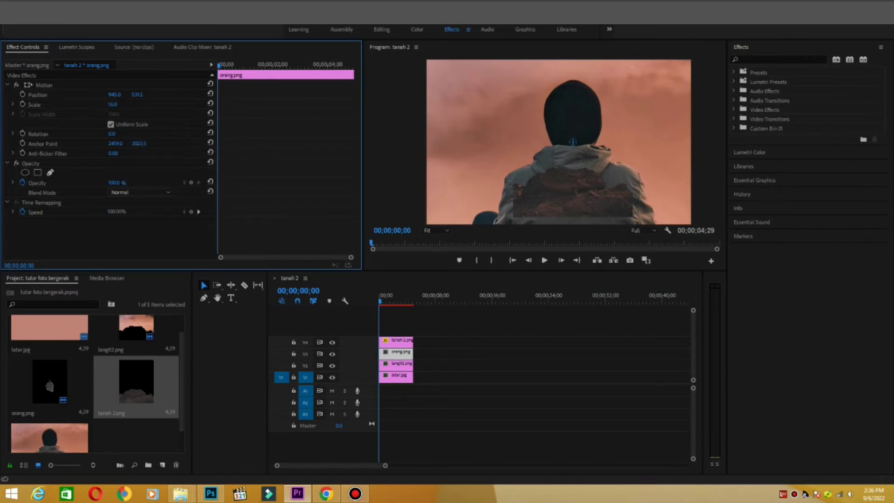
Give langit2.png the same Scale of 16 and save the project
click(396, 363)
double_click(114, 105)
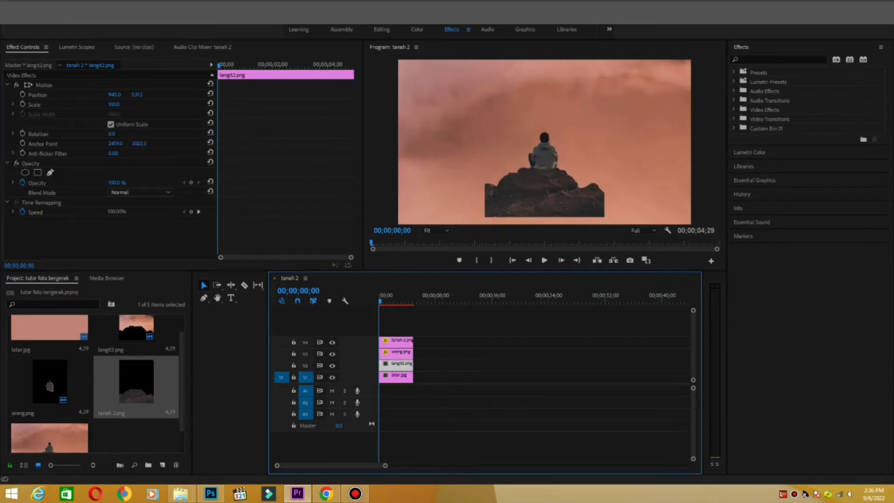
right_click(117, 105)
click(140, 143)
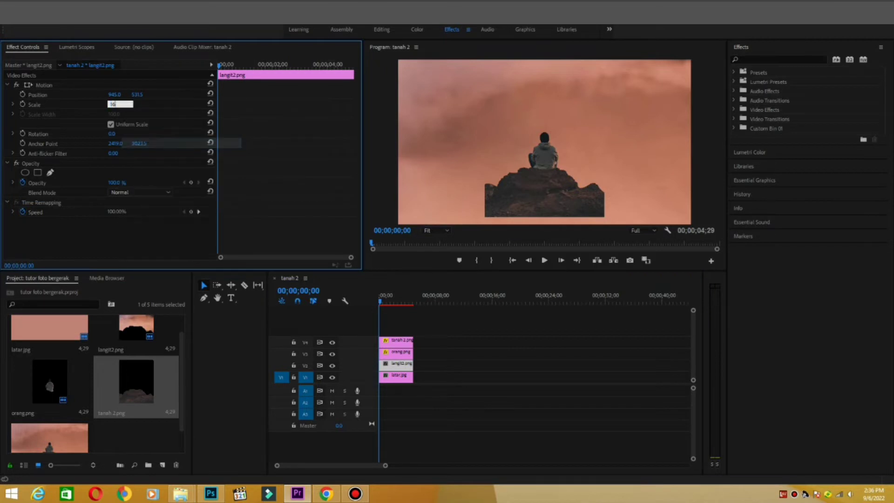
key(Return)
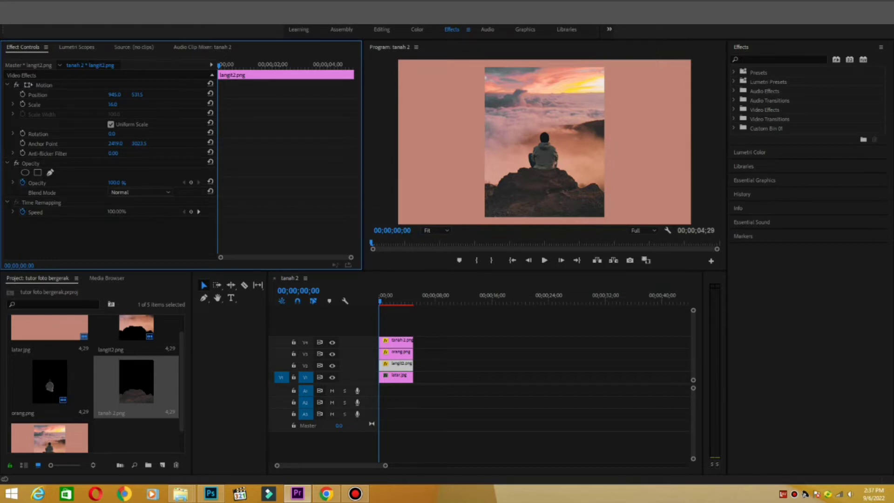
key(ctrl+s)
key(ctrl+s)
Turn on Scale and Position keyframing for langit2.png at the start of the sequence
mouse_move(388, 295)
mouse_down()
mouse_move(402, 295)
mouse_move(379, 295)
mouse_up()
click(398, 354)
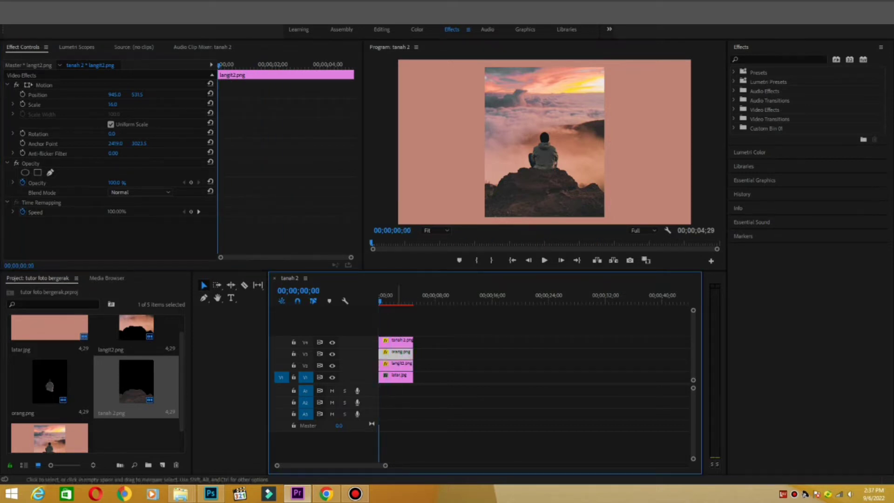
click(398, 342)
click(398, 366)
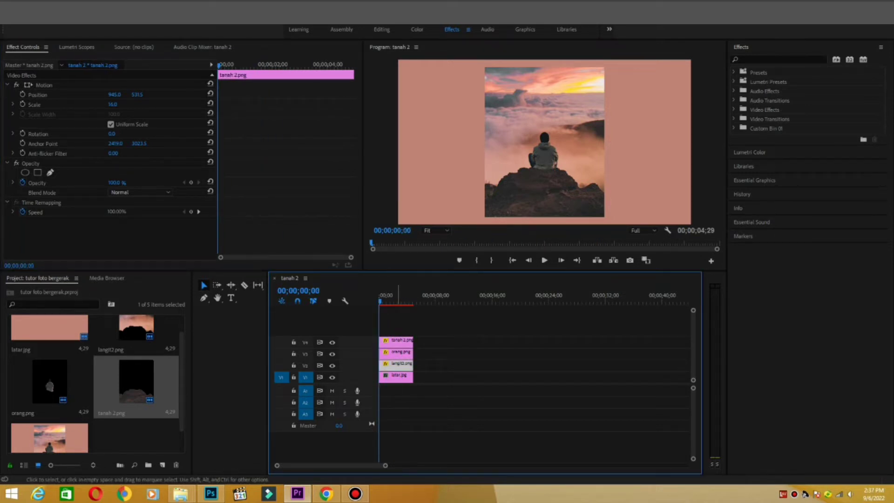
drag(380, 295, 391, 295)
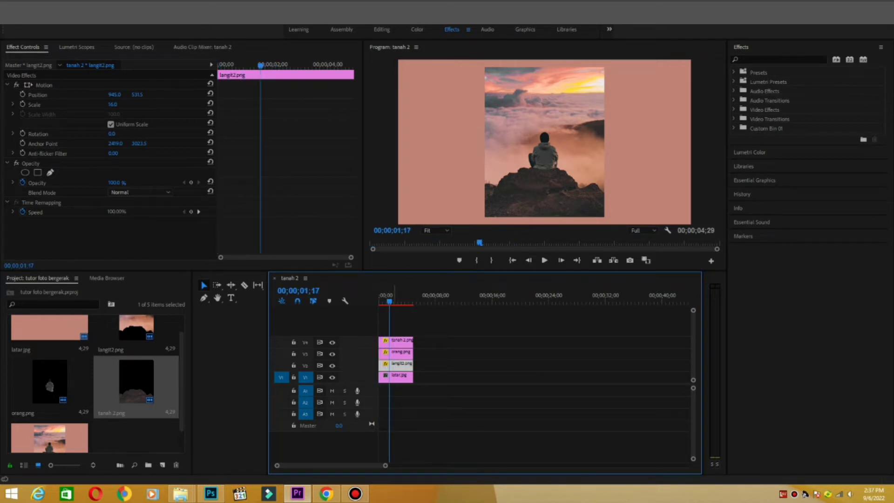
drag(389, 296, 378, 295)
click(23, 104)
click(23, 95)
Turn on Position and Scale keyframing for orang.png and tanah 2.png at the start of the sequence
click(400, 354)
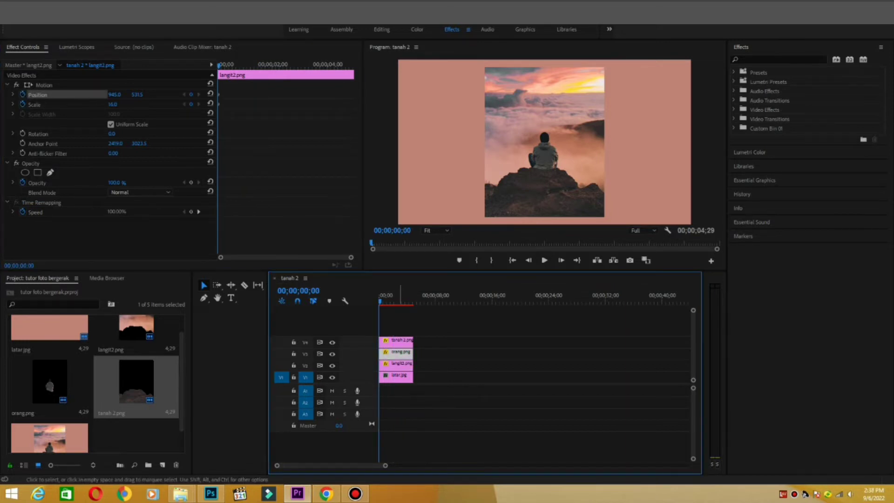
click(22, 94)
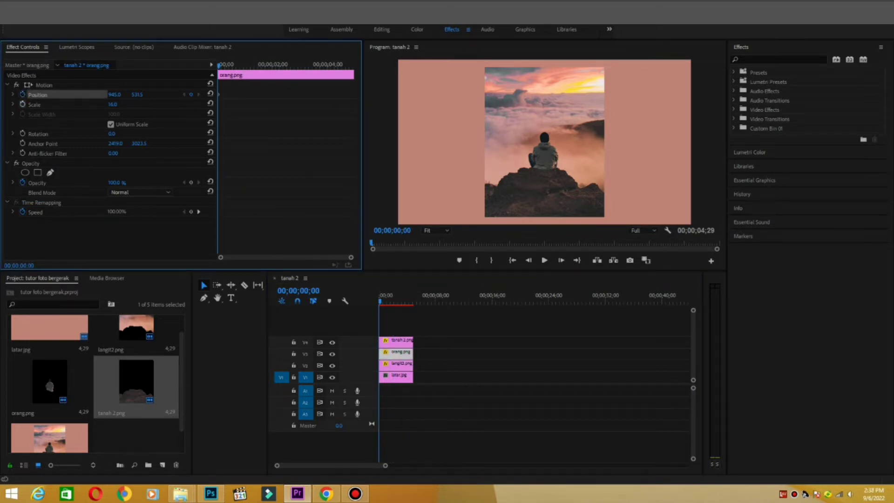
click(23, 104)
click(399, 341)
click(23, 94)
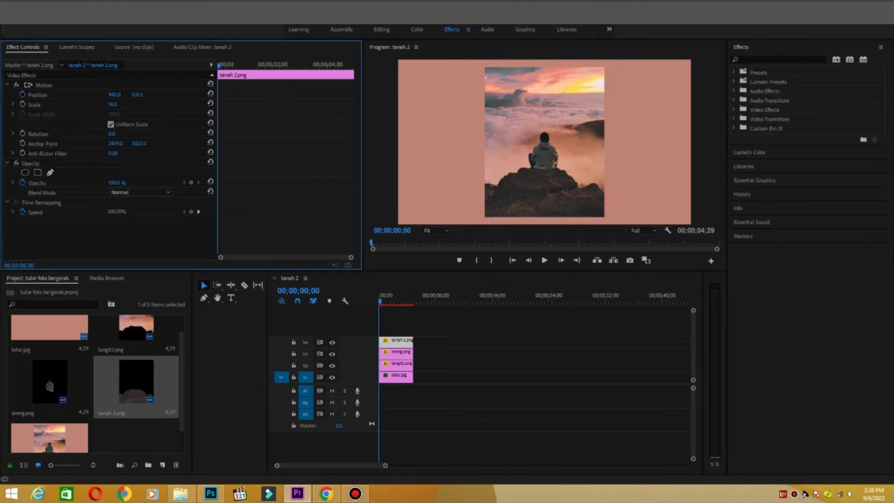
click(23, 104)
Add a Scale keyframe to tanah 2.png at 00;00;01;27 and swap the clips, placing orang.png on V4 and tanah 2.png on V3
drag(387, 301, 392, 300)
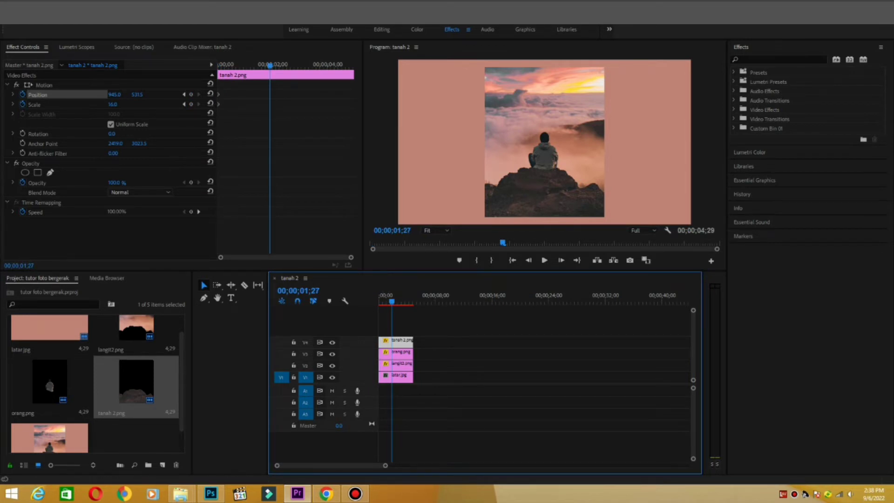
drag(113, 105, 113, 104)
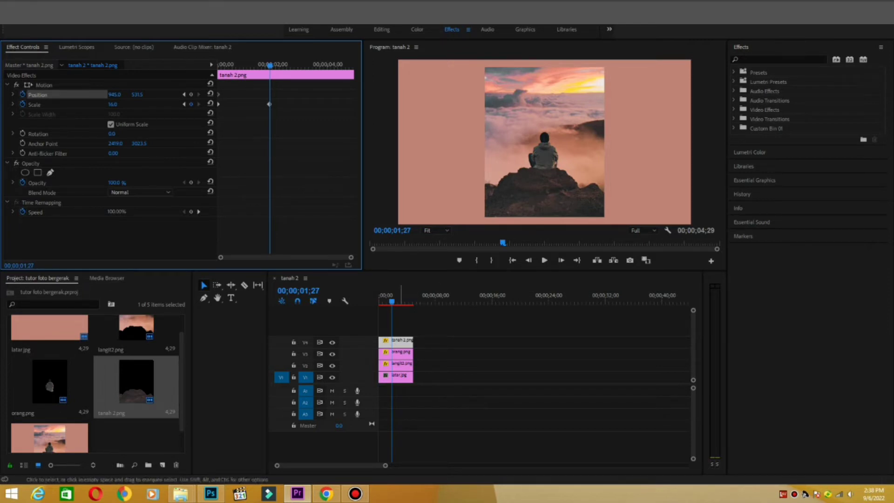
mouse_move(399, 353)
mouse_down()
mouse_move(399, 330)
mouse_move(399, 353)
mouse_move(399, 332)
mouse_move(402, 341)
mouse_up()
click(401, 354)
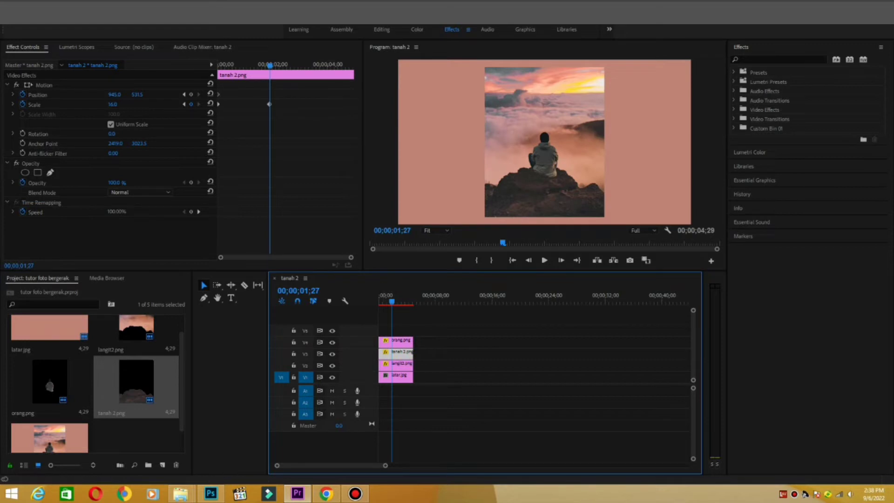
Set the Scale at 00;00;01;27 to 19 for both tanah 2.png and orang.png, and save the project
drag(112, 104, 114, 104)
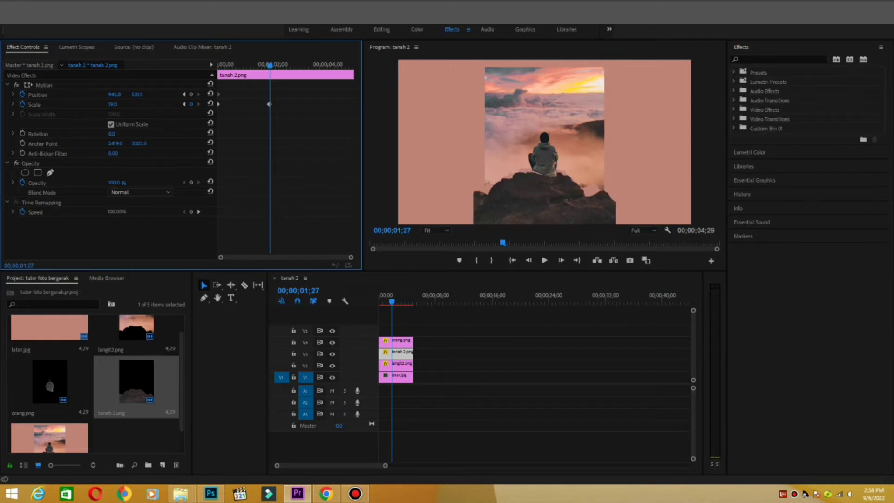
click(401, 342)
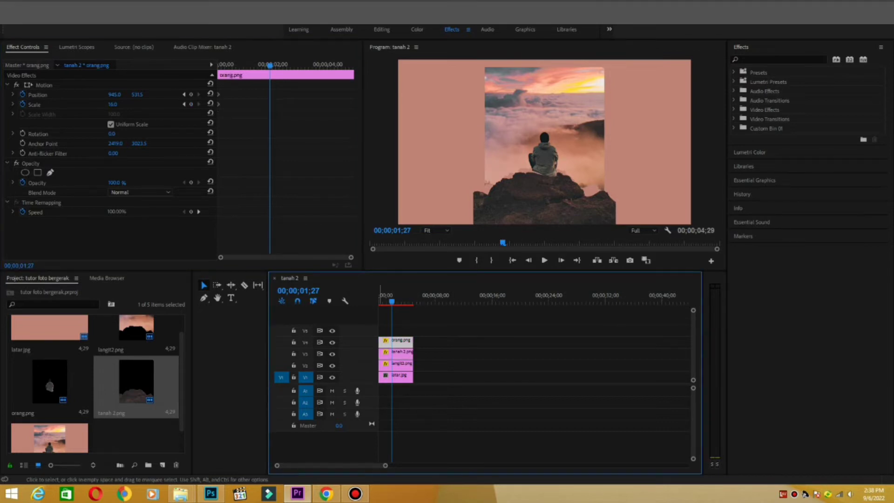
click(113, 104)
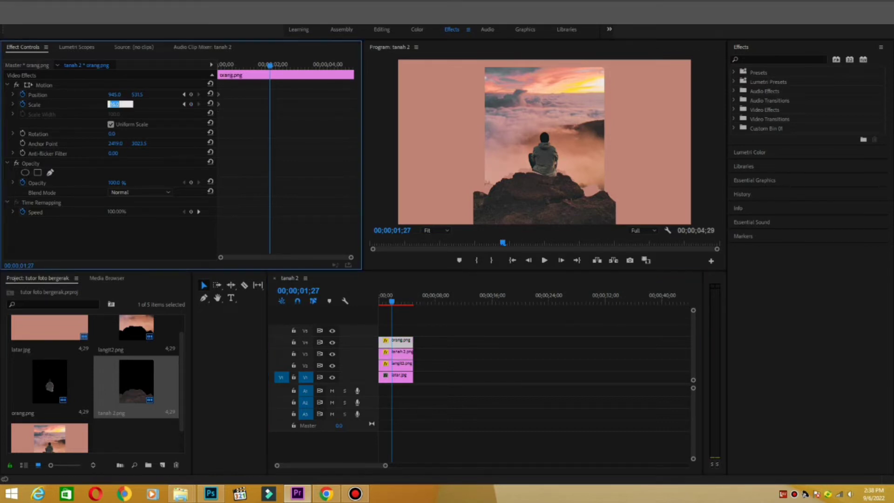
text(17)
key(Return)
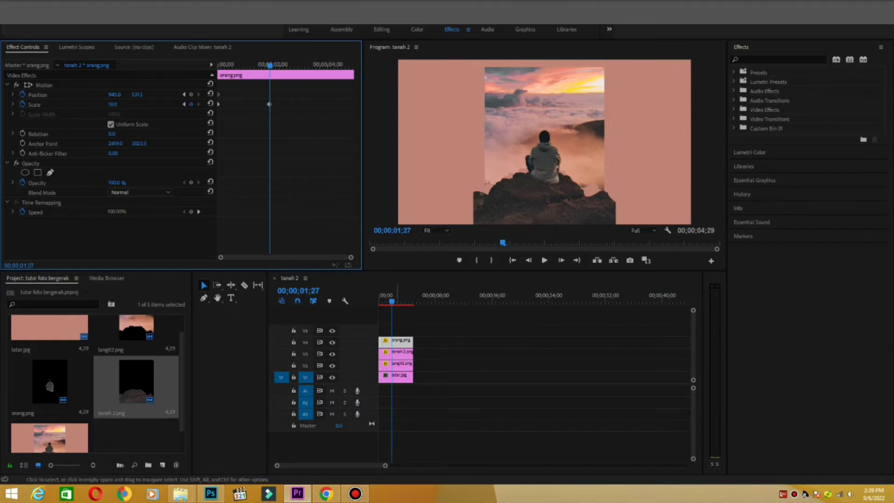
click(401, 365)
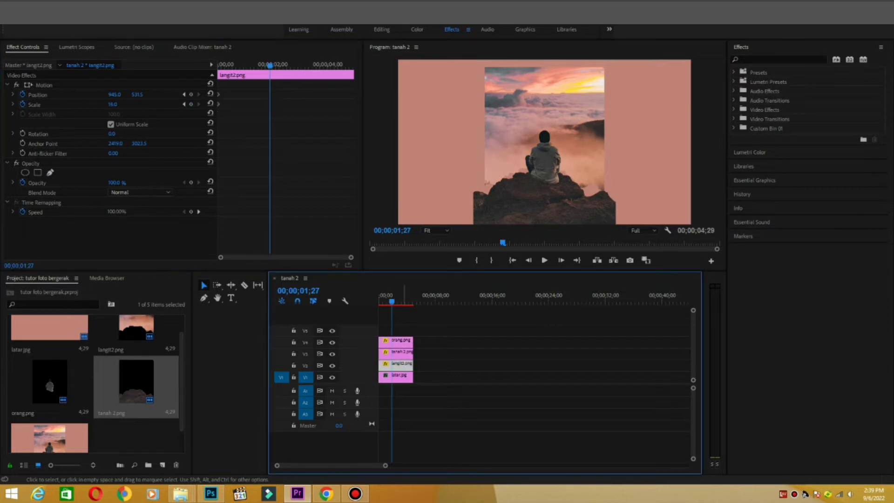
key(ctrl+s)
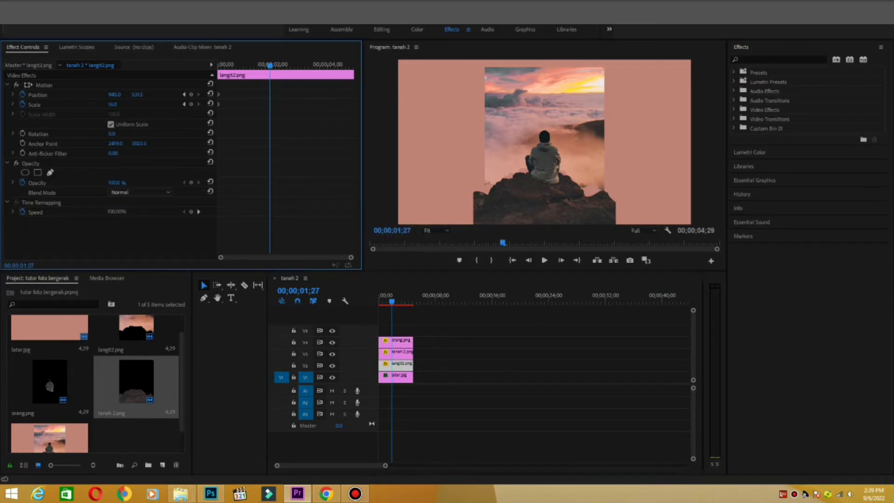
click(120, 103)
key(Return)
key(Left)
key(Left)
key(Left)
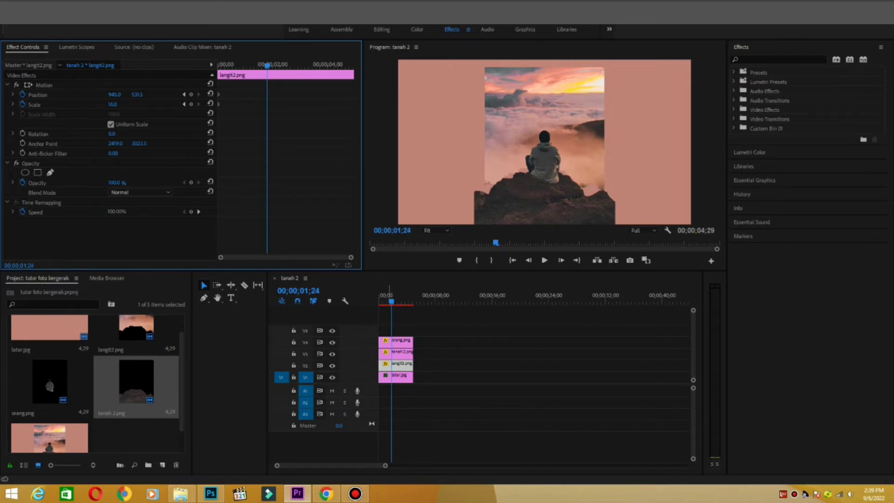
click(403, 353)
drag(267, 65, 270, 66)
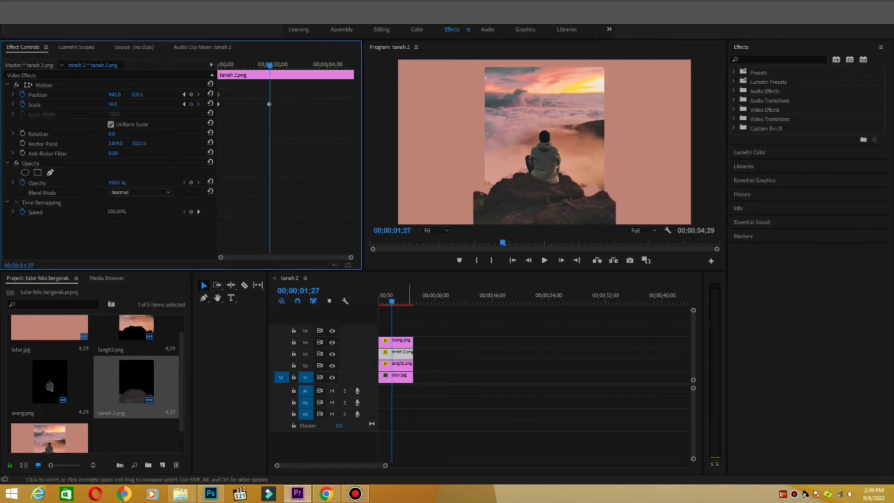
Add Position and Scale keyframes to langit2.png at 00;00;01;27, with the Scale at 16
click(399, 341)
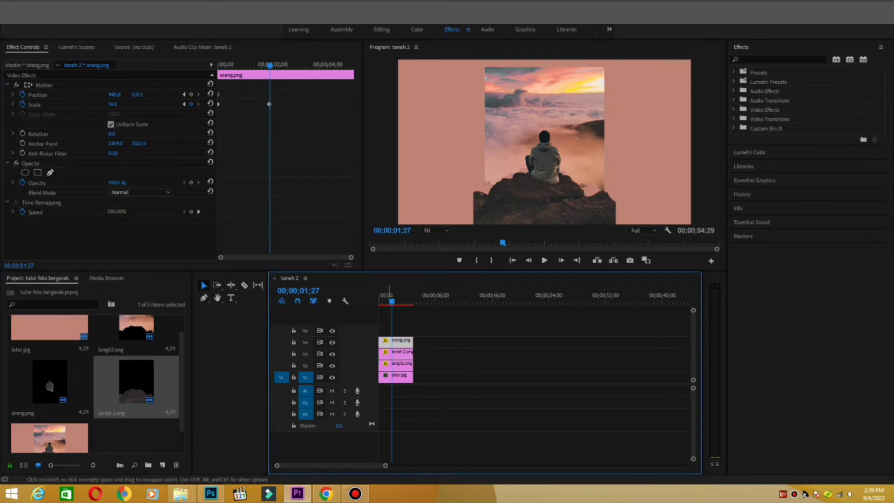
click(398, 353)
click(400, 364)
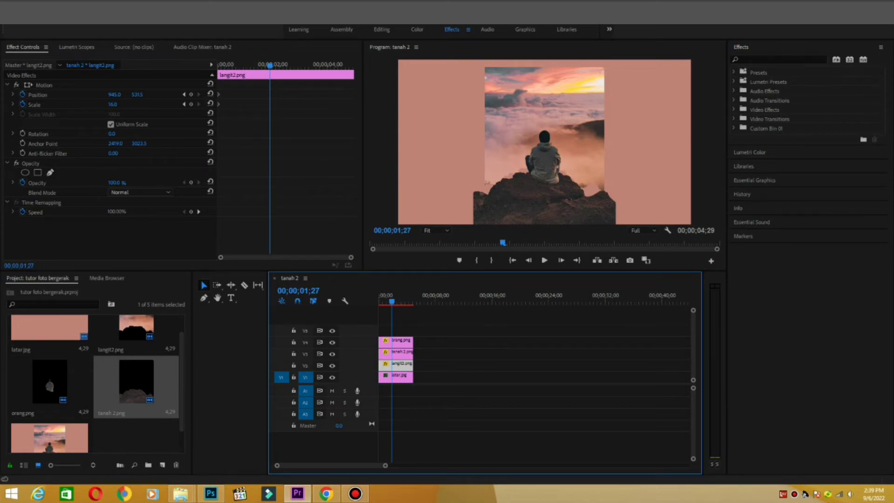
click(113, 104)
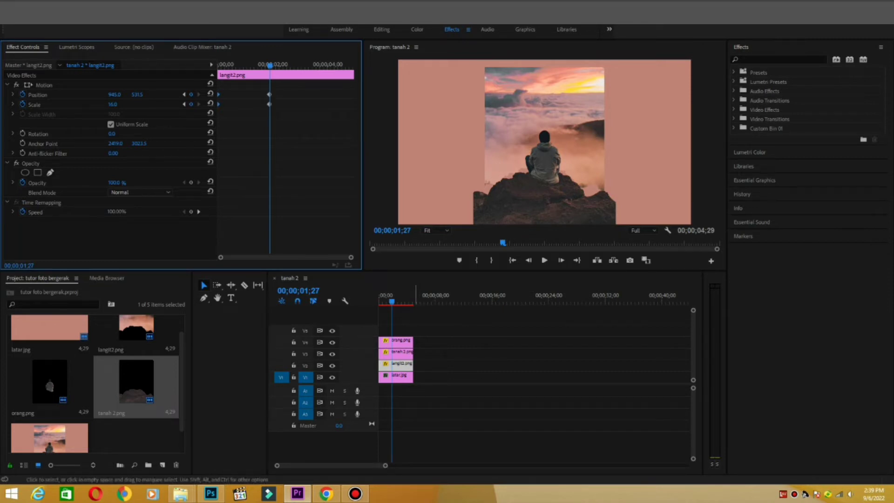
Play back the animation from the start, and set the first Scale keyframe of langit2.png to 20
drag(392, 301, 379, 302)
click(544, 260)
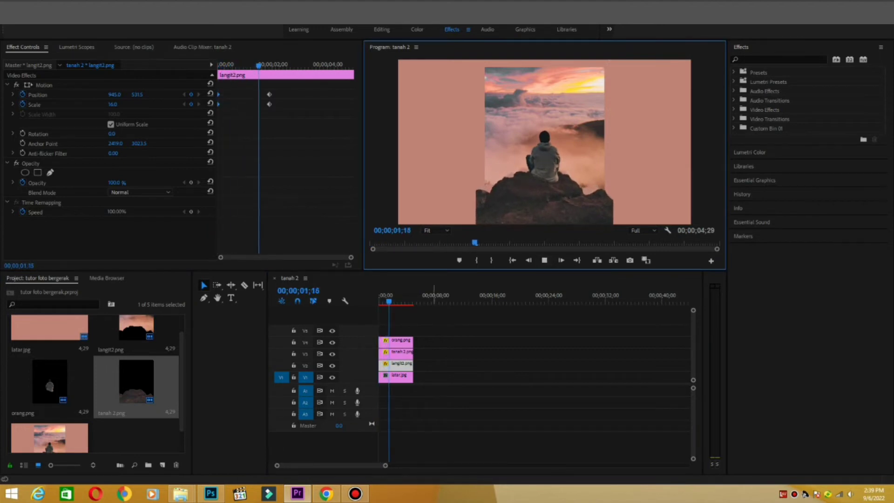
click(379, 302)
drag(379, 302, 379, 302)
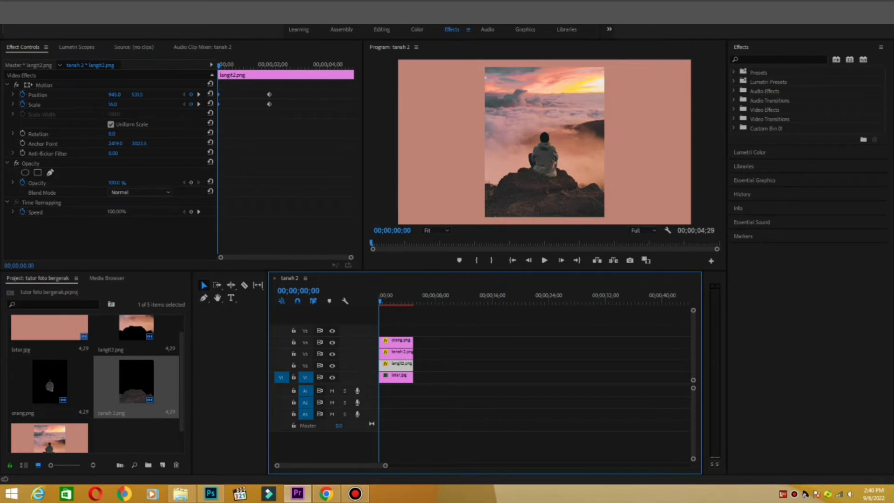
drag(112, 105, 115, 104)
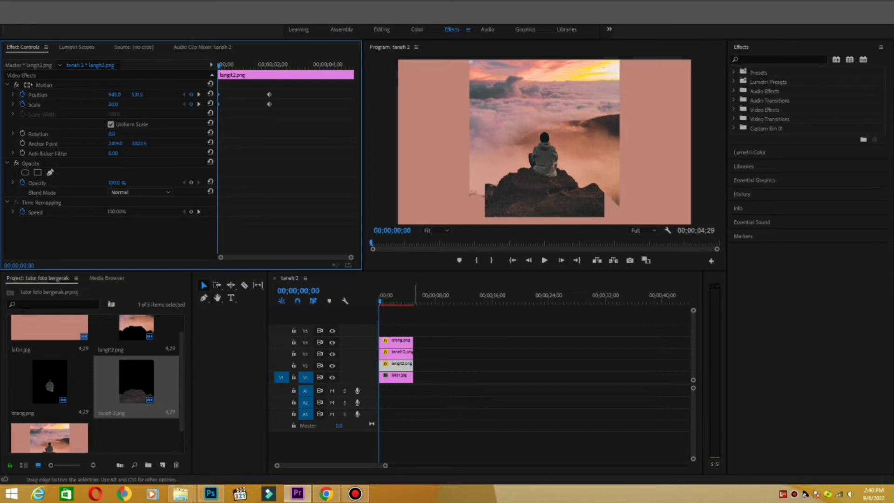
Duplicate latar.jpg from V1 onto V5, above all the other clips at the sequence start
click(407, 377)
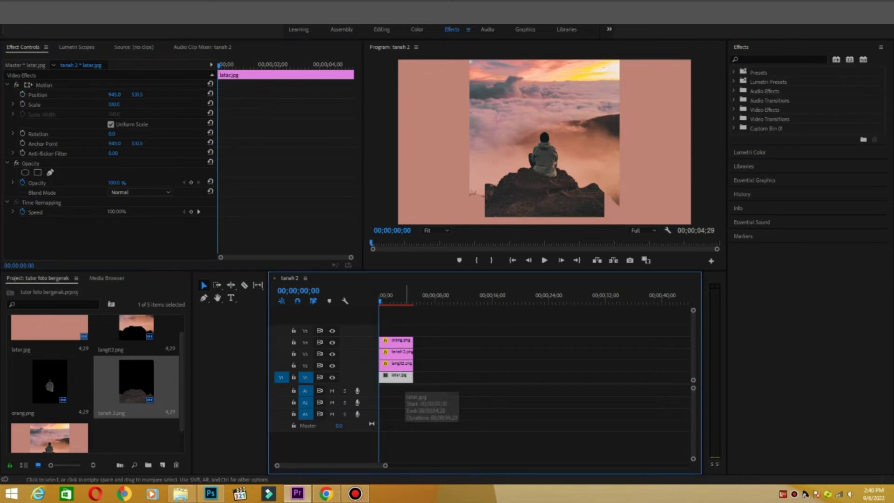
drag(406, 377, 408, 330)
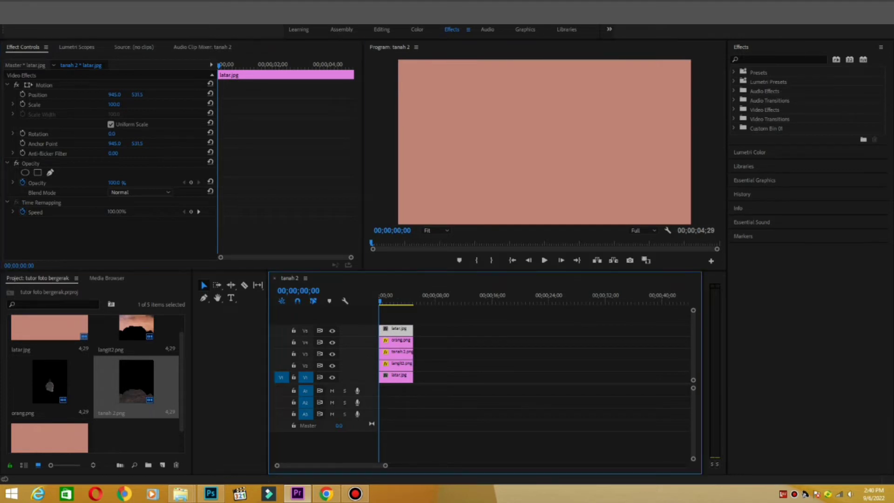
Set the V5 latar.jpg clip's vertical position to 1545.5, and add a copy on V6 at position 877, -646.5 with Scale 130
drag(137, 94, 589, 95)
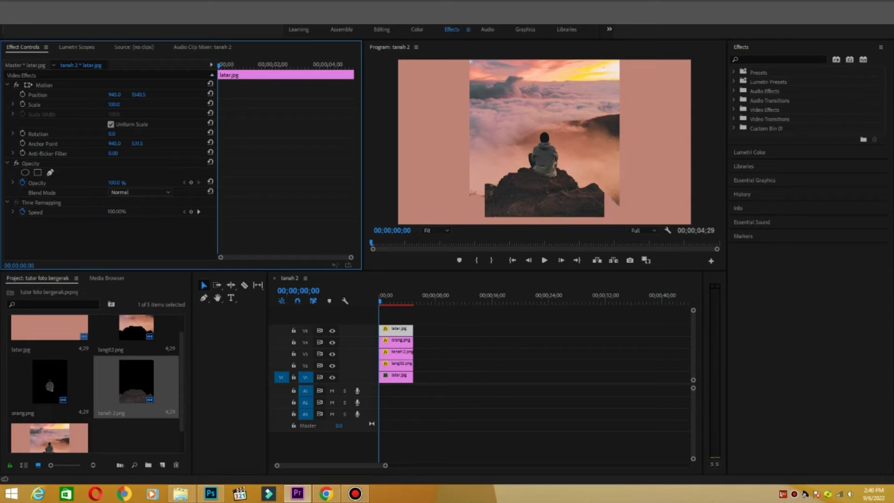
drag(394, 330, 394, 319)
key(shift+5)
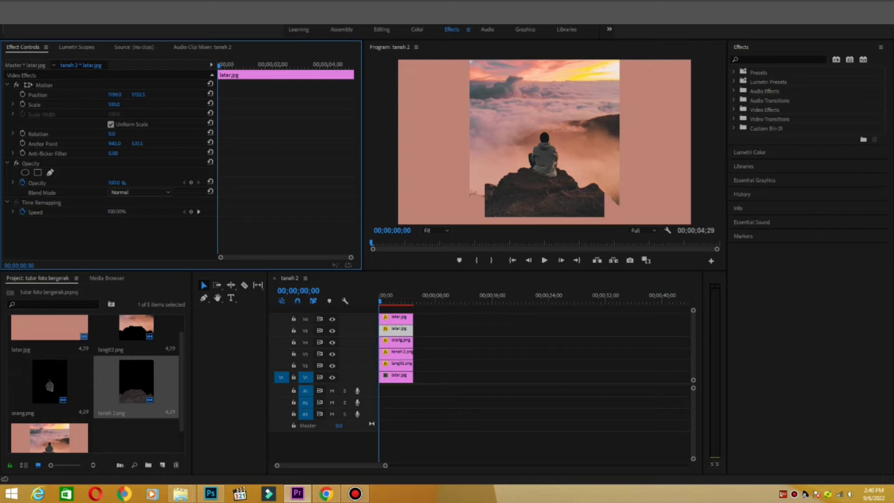
drag(115, 94, 47, 95)
drag(138, 95, 67, 94)
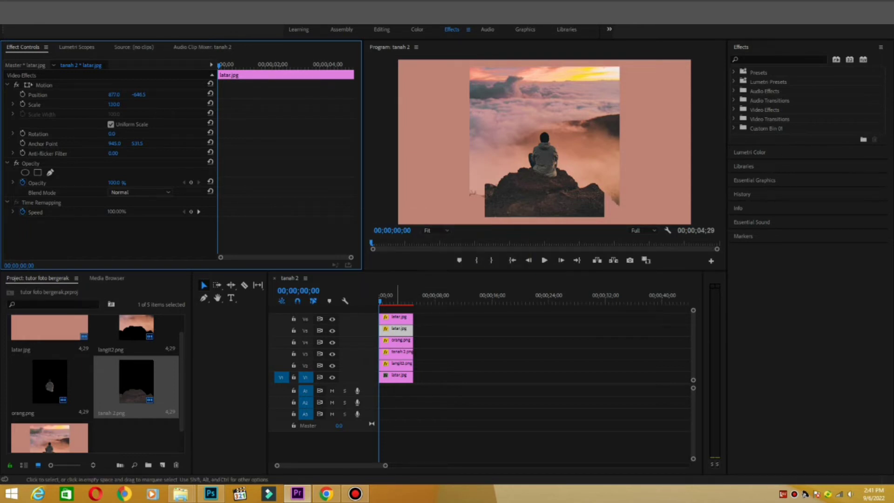
key(ctrl+s)
Add a copy of latar.jpg on V7, with Scale 166 and position -1007, 893.5, to cover the photo's left edge
click(396, 319)
drag(396, 319, 397, 307)
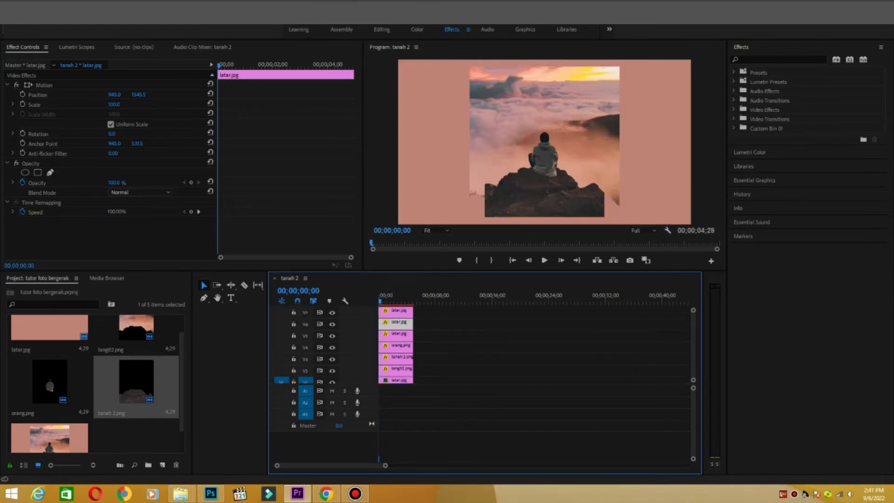
click(395, 340)
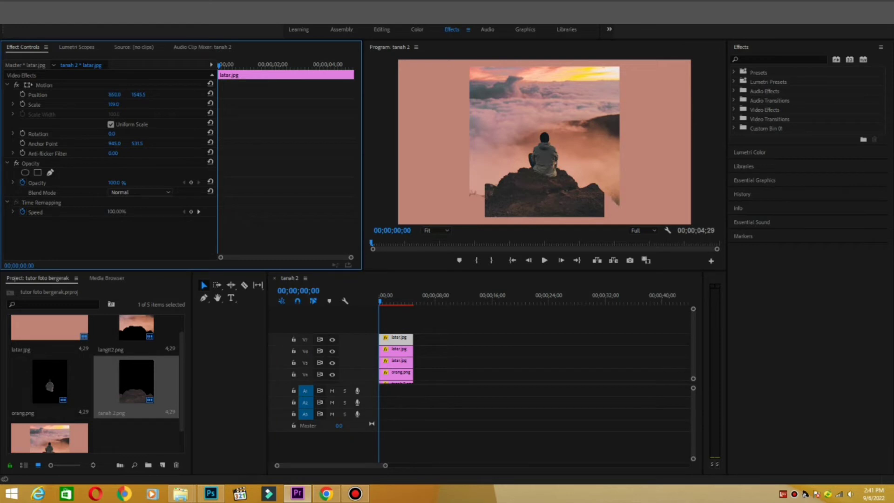
drag(115, 104, 43, 95)
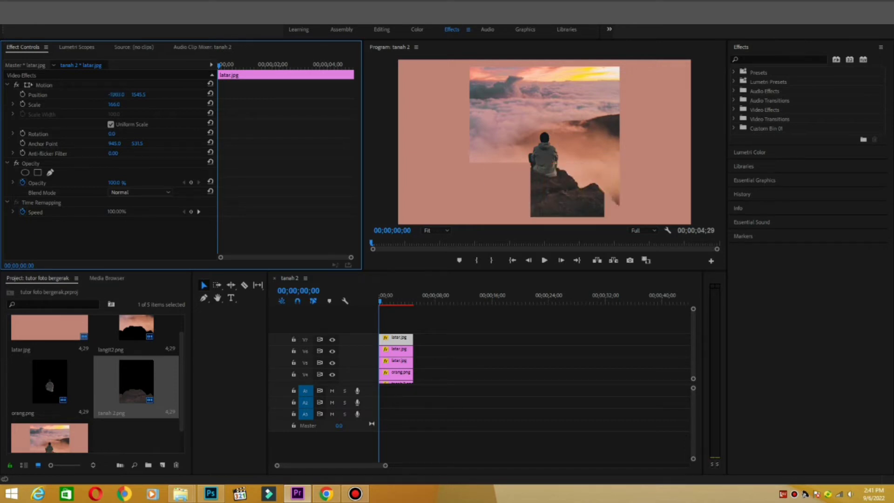
drag(116, 94, 19, 94)
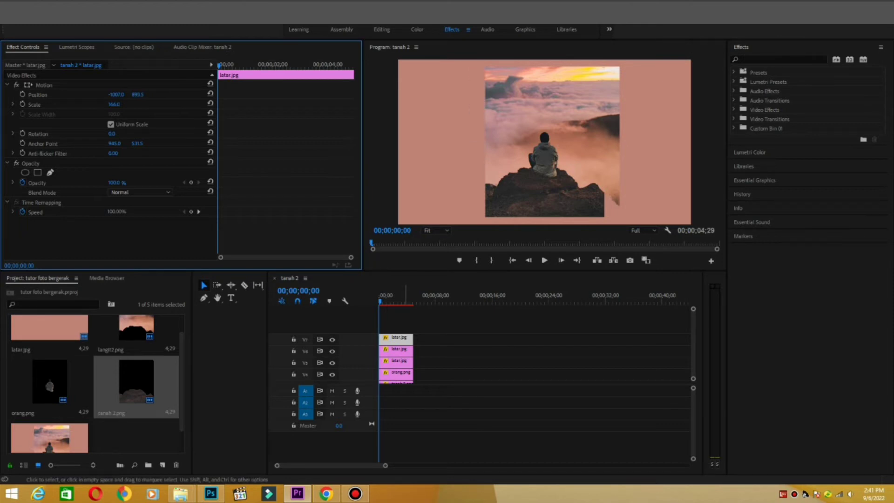
Duplicate the V7 latar.jpg clip onto the track above, with horizontal position 2896, to cover the photo's right edge
drag(396, 361, 402, 361)
drag(405, 329, 405, 329)
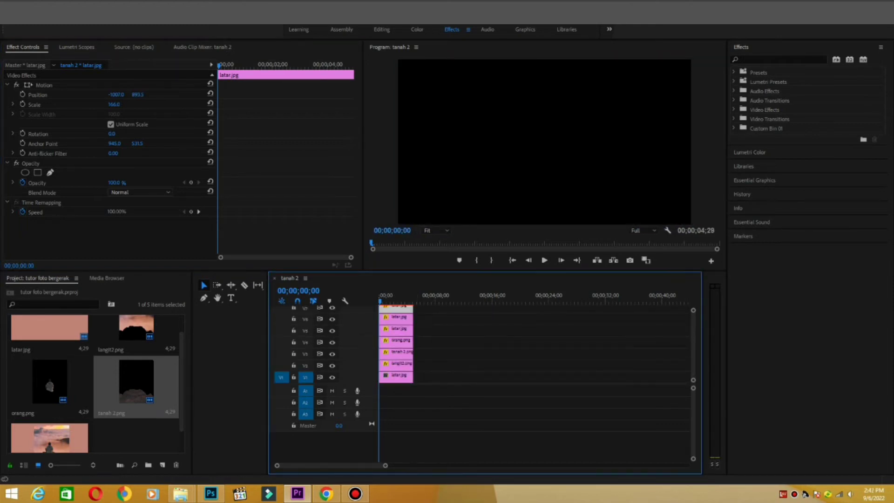
drag(116, 95, 186, 95)
mouse_move(115, 95)
mouse_down()
mouse_move(106, 95)
mouse_move(168, 94)
mouse_move(111, 95)
mouse_up()
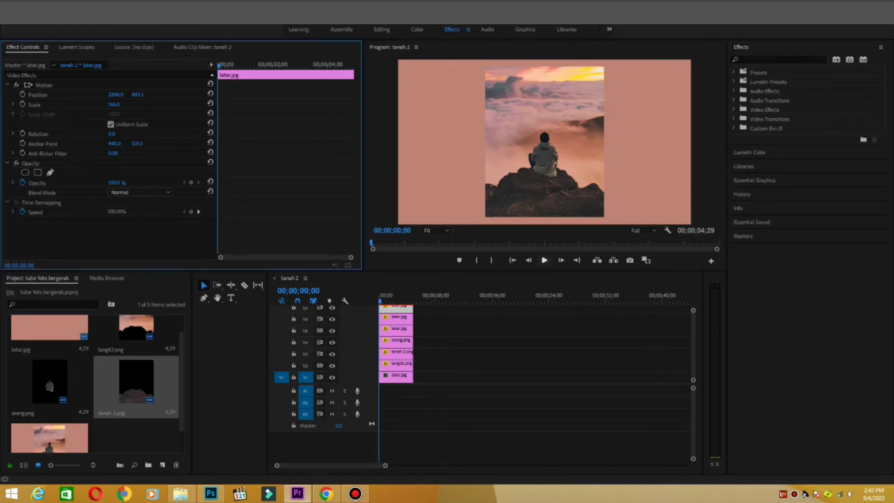
Play back the sequence with the background covers in place and scrub through its opening two seconds
key(space)
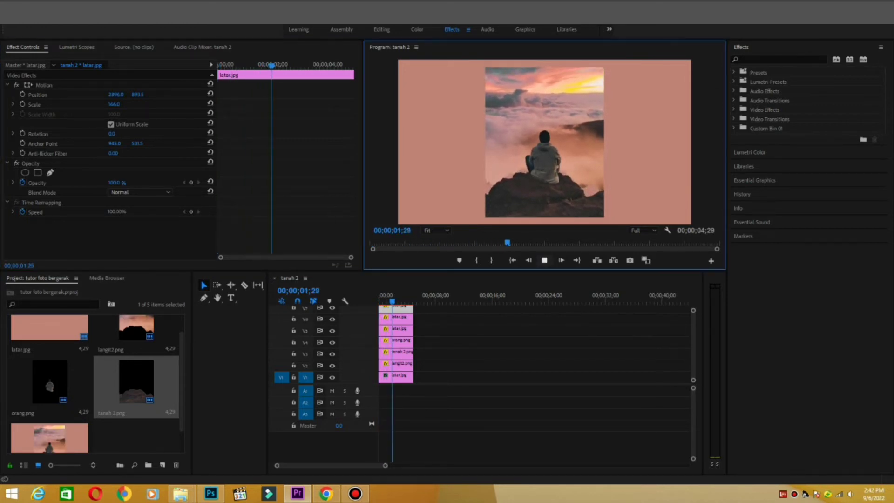
key(space)
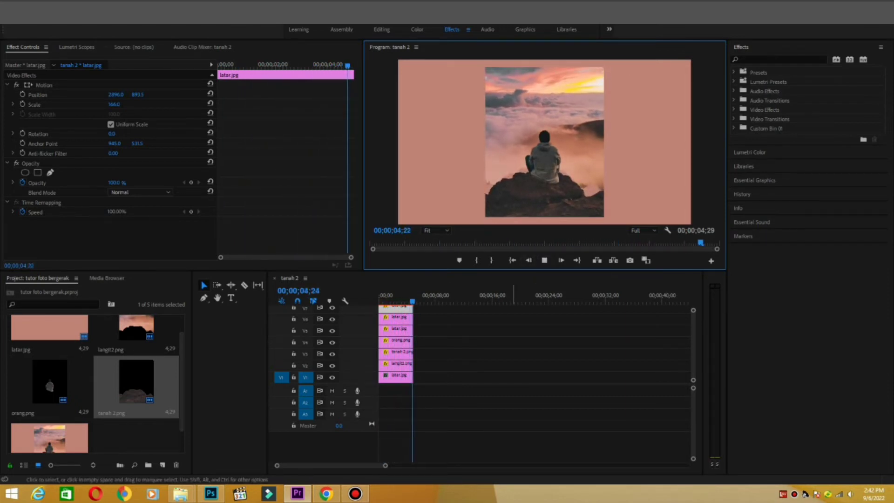
key(space)
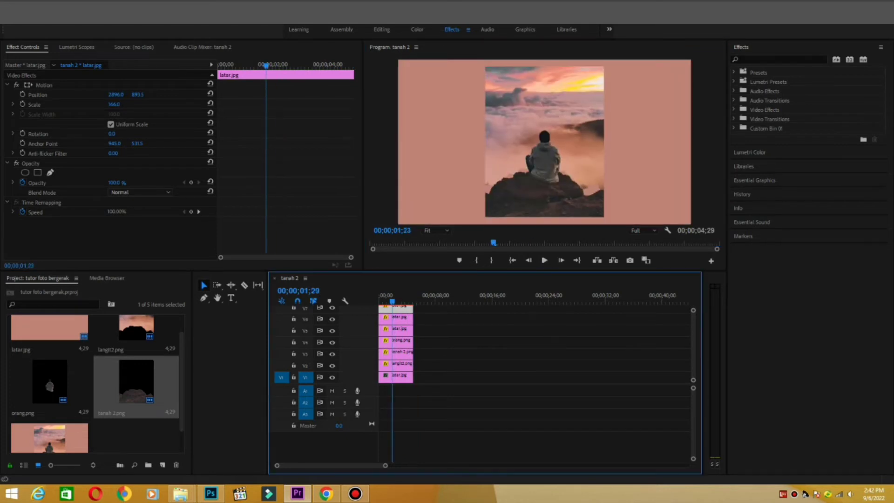
mouse_move(398, 302)
mouse_down()
mouse_move(380, 301)
mouse_move(401, 301)
mouse_move(389, 302)
mouse_up()
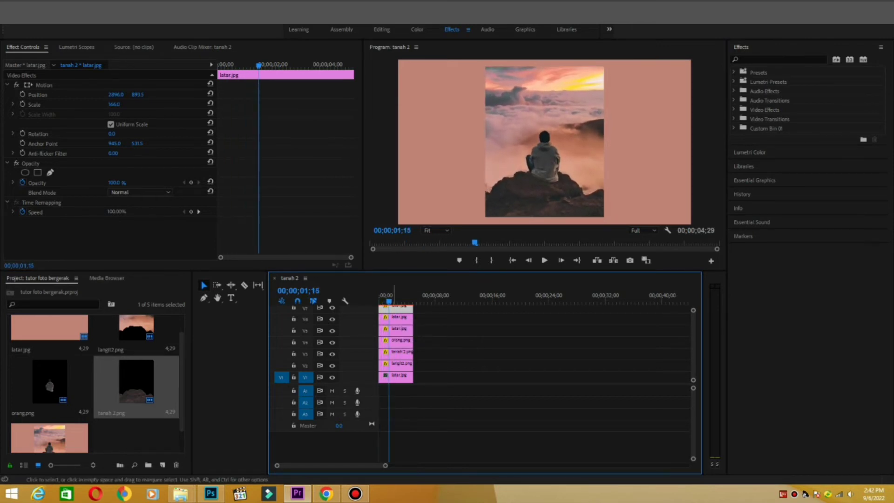
Move the second Scale keyframes of orang.png and tanah 2.png to 00;00;00;27
click(399, 342)
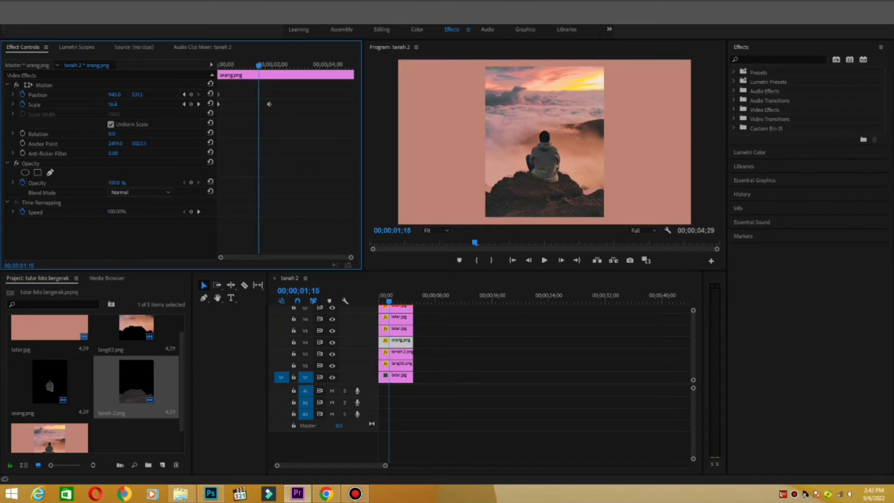
drag(259, 66, 242, 66)
drag(268, 104, 242, 104)
click(404, 353)
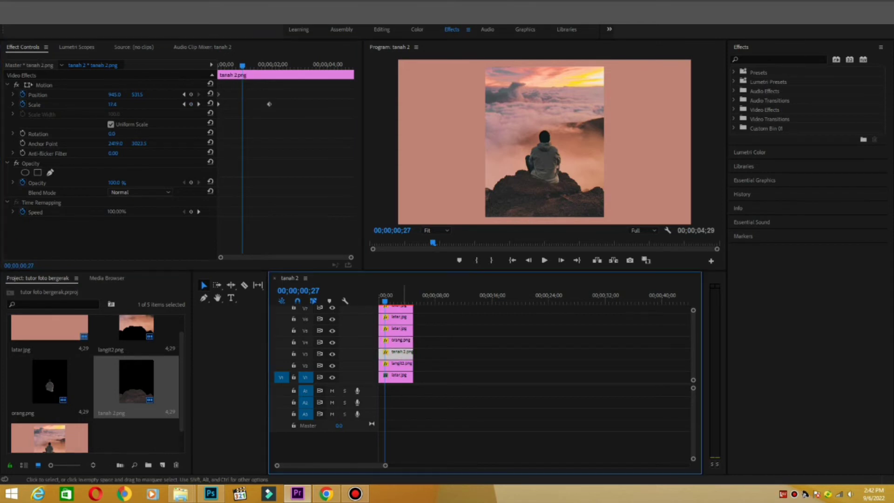
click(268, 104)
drag(263, 104, 242, 104)
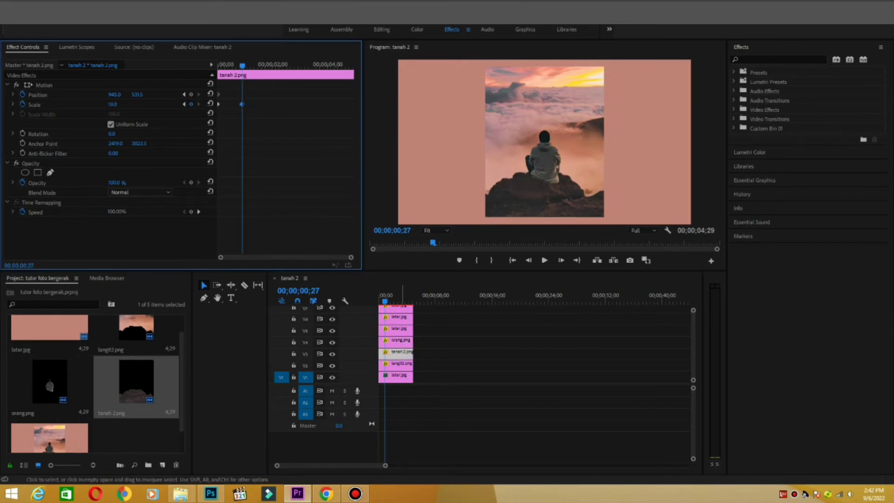
Move langit2.png's second Position and Scale keyframes to 00;00;00;27, and play back the animation from the start
click(397, 365)
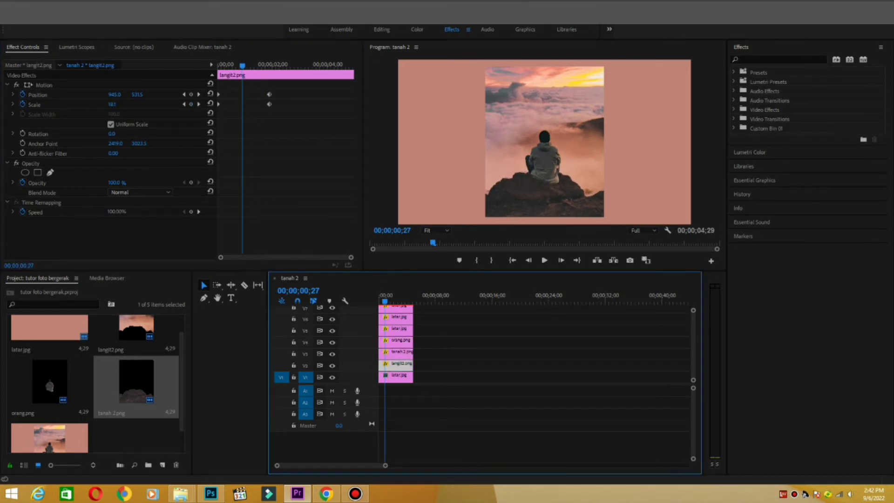
click(269, 95)
drag(262, 92, 241, 94)
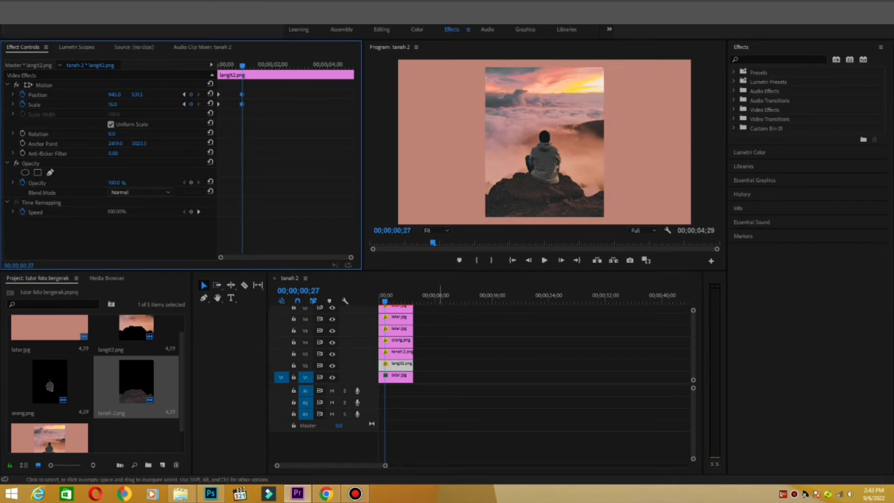
drag(385, 301, 379, 300)
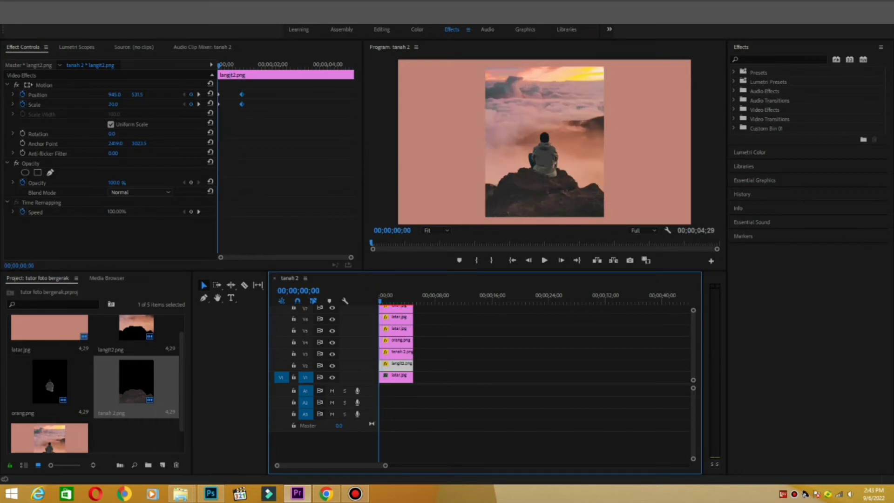
click(545, 260)
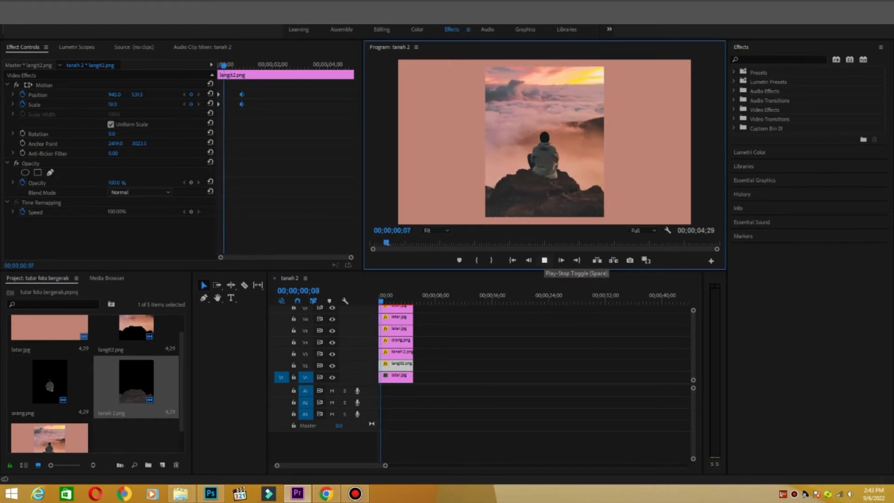
Add a Scale keyframe of 28 to langit2.png at 00;00;02;05
mouse_move(393, 301)
mouse_down()
mouse_move(378, 301)
mouse_move(401, 301)
mouse_move(394, 301)
mouse_up()
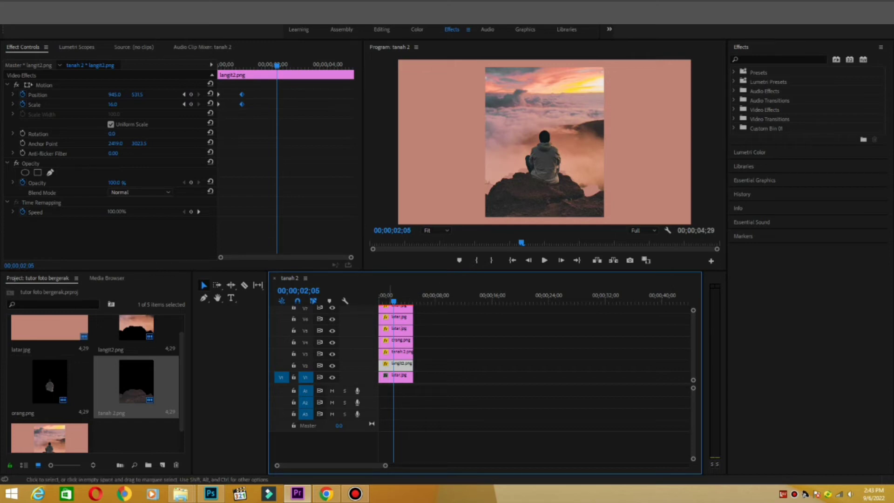
key(shift+5)
key(ctrl+z)
drag(113, 104, 117, 104)
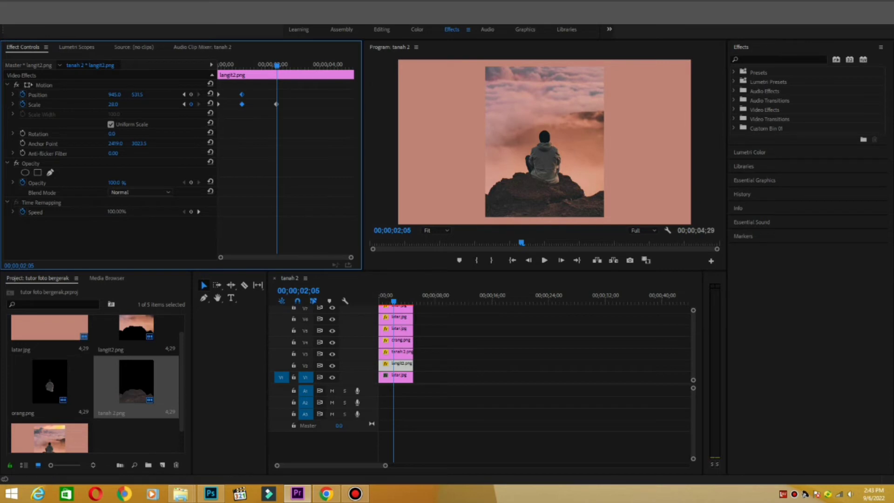
Add Scale keyframes of 16 to both tanah 2.png and orang.png at 00;00;02;05
click(397, 352)
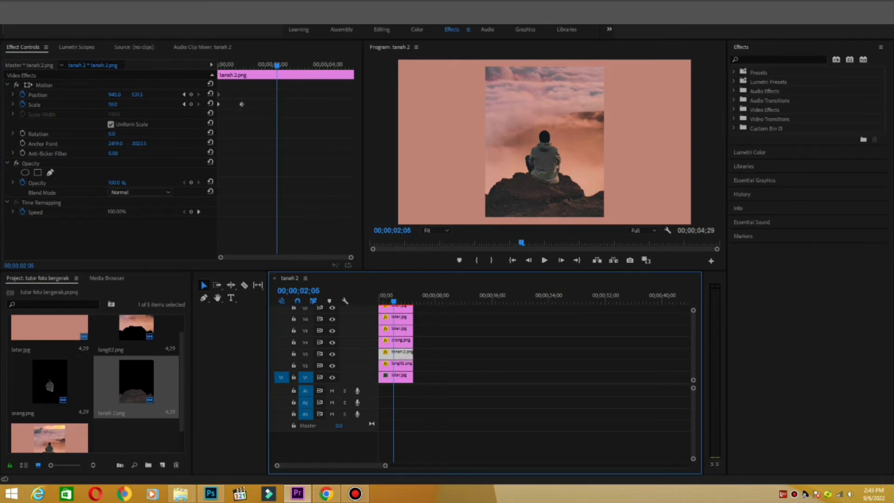
drag(113, 104, 112, 105)
click(112, 105)
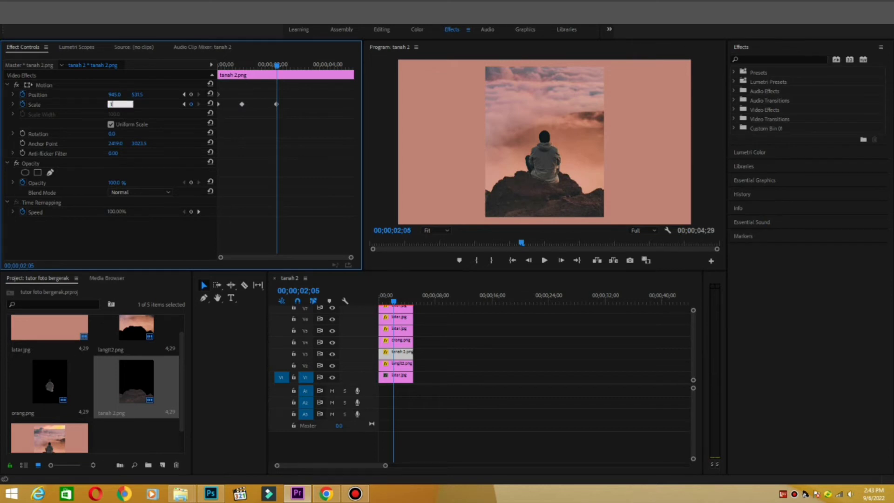
key(Return)
click(401, 341)
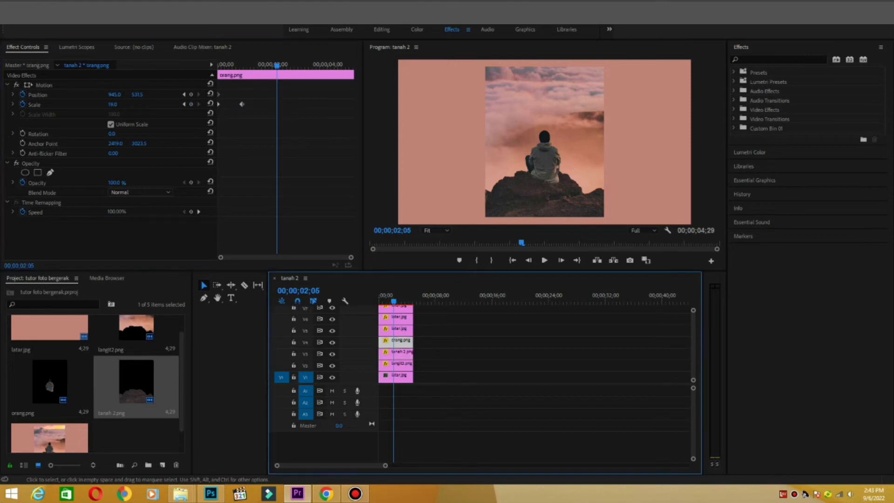
click(112, 105)
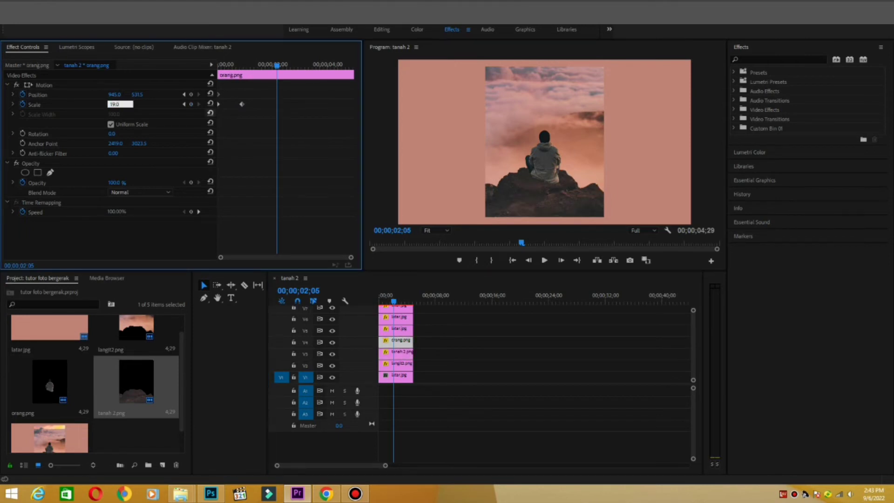
key(BackSpace)
key(BackSpace)
key(BackSpace)
text(6)
key(Return)
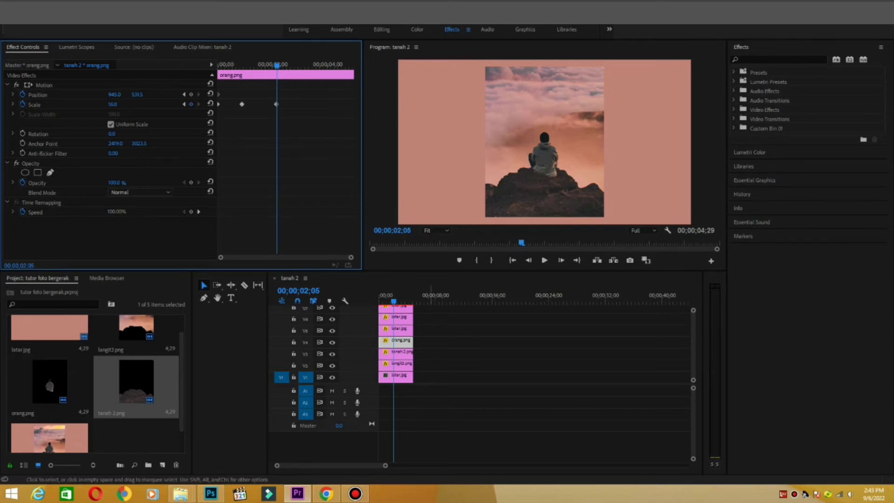
Play back the animation with the third Scale keyframes and move the playhead to 00;00;04;14
click(545, 260)
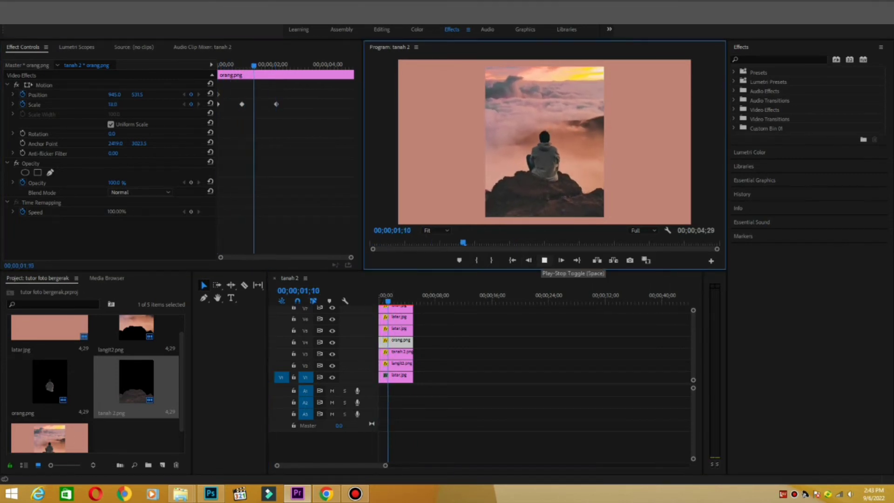
drag(406, 301, 382, 301)
key(space)
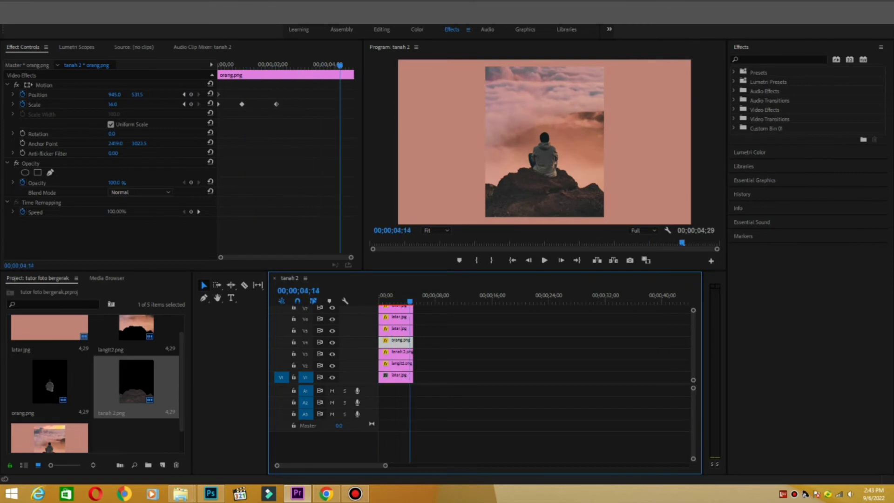
Move the last Scale keyframes of orang.png, tanah 2.png and langit2.png to about 00;00;04;16, and save the project
drag(276, 104, 342, 104)
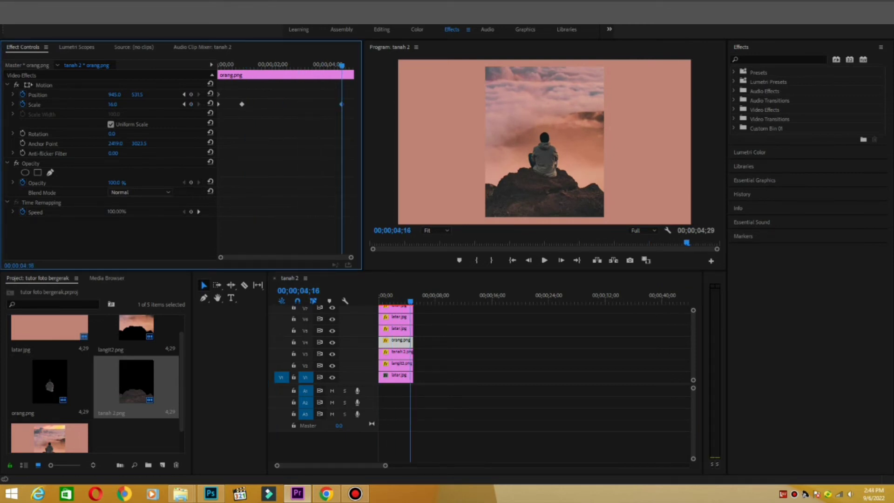
click(400, 353)
key(ctrl+s)
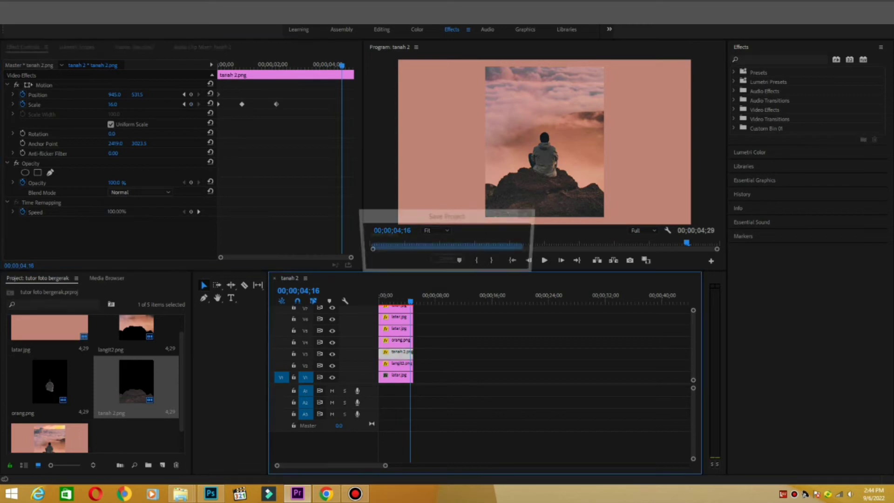
key(ctrl+s)
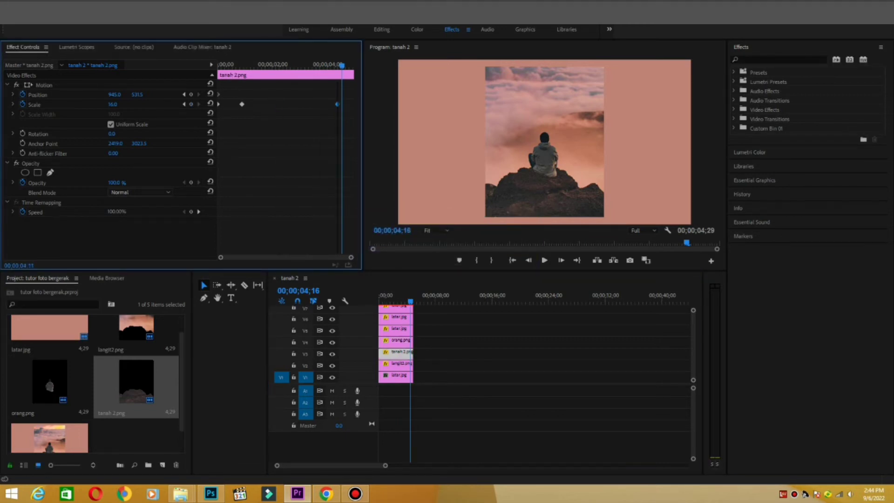
click(400, 365)
click(276, 105)
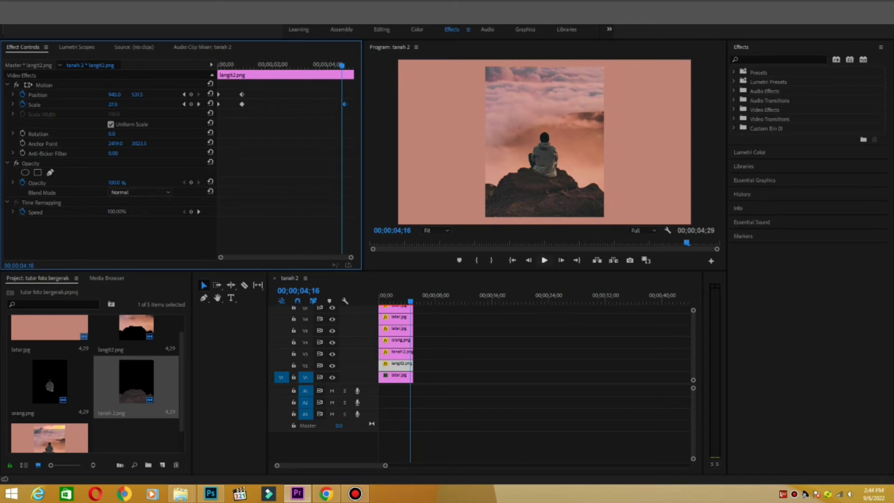
Play back the full animation to check the slower final scale change
click(544, 260)
key(space)
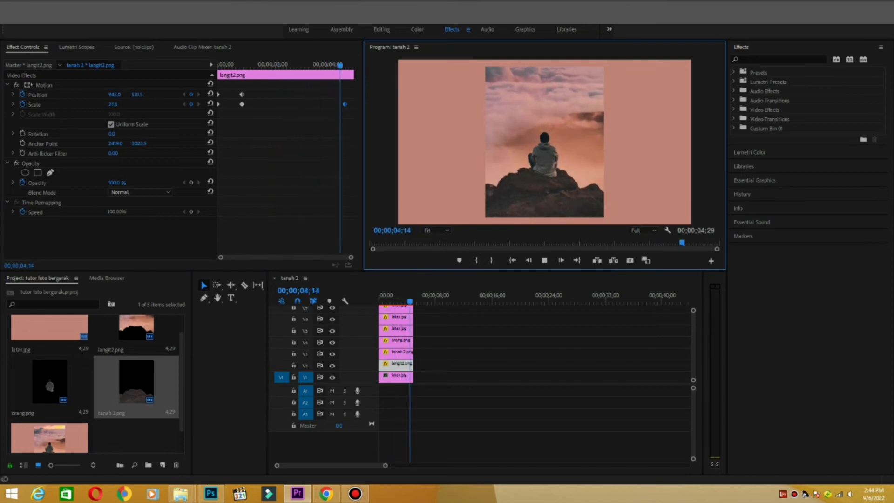
key(Return)
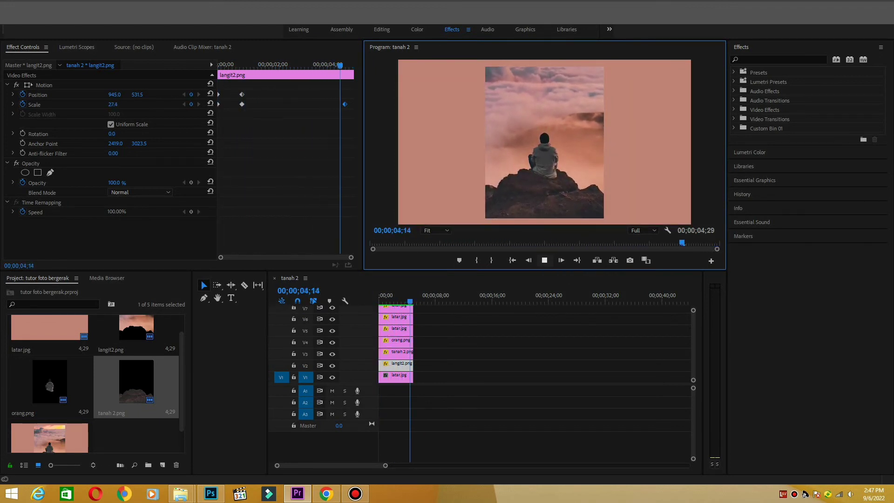
Open the media export settings for the tanah 2 sequence and show the available H.264 presets
key(alt+f)
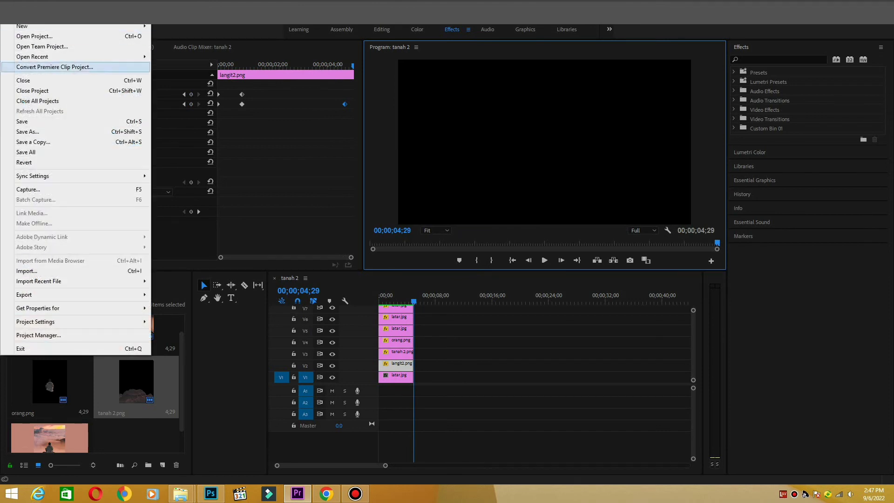
mouse_move(74, 295)
click(175, 295)
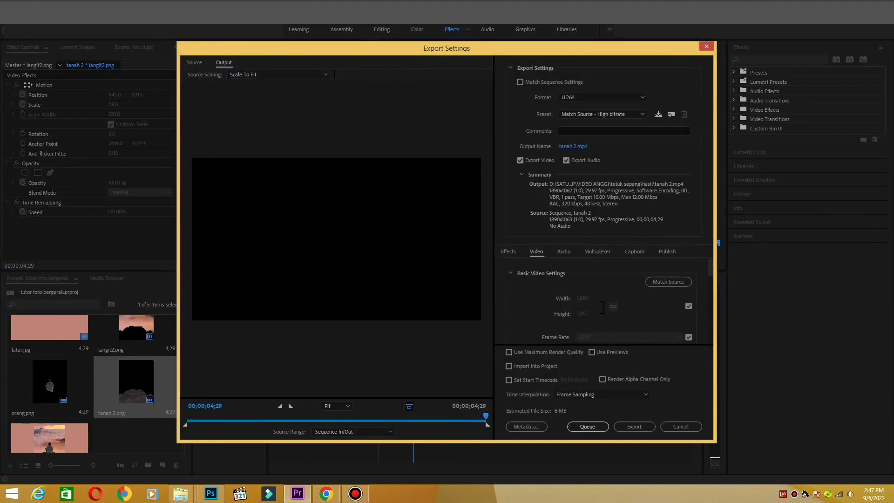
click(603, 114)
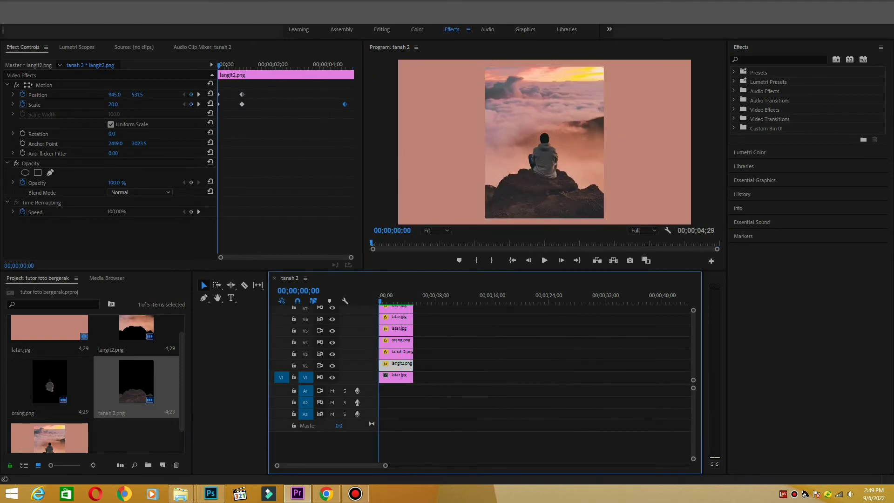
Add the white text "N G A B I S" over the sky and centre it horizontally above the person
click(231, 298)
click(466, 139)
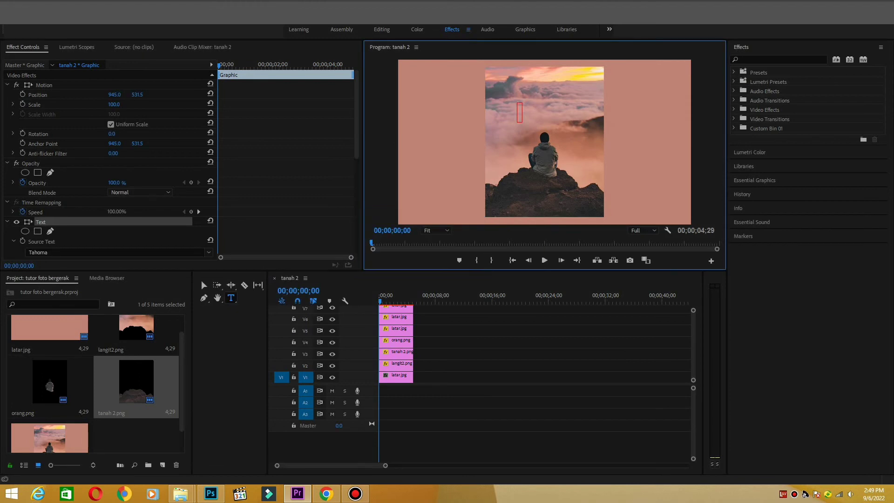
text(n)
key(BackSpace)
text(N g)
key(BackSpace)
text(G A B I S)
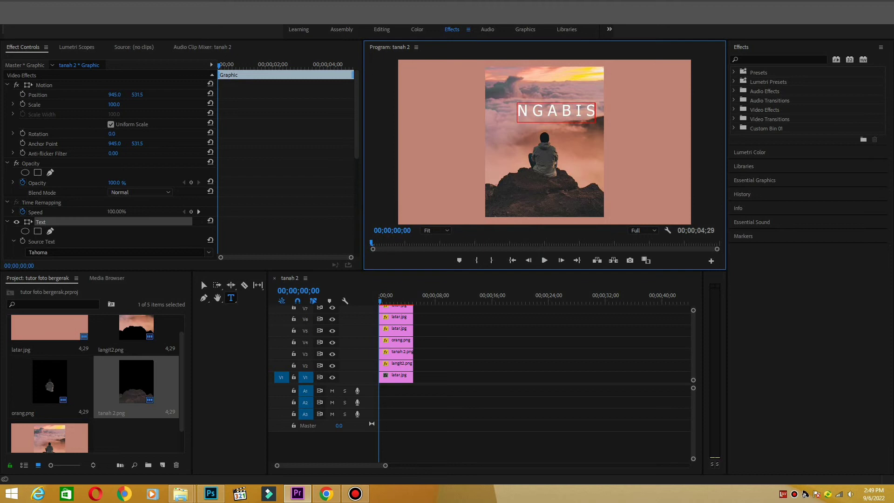
click(201, 281)
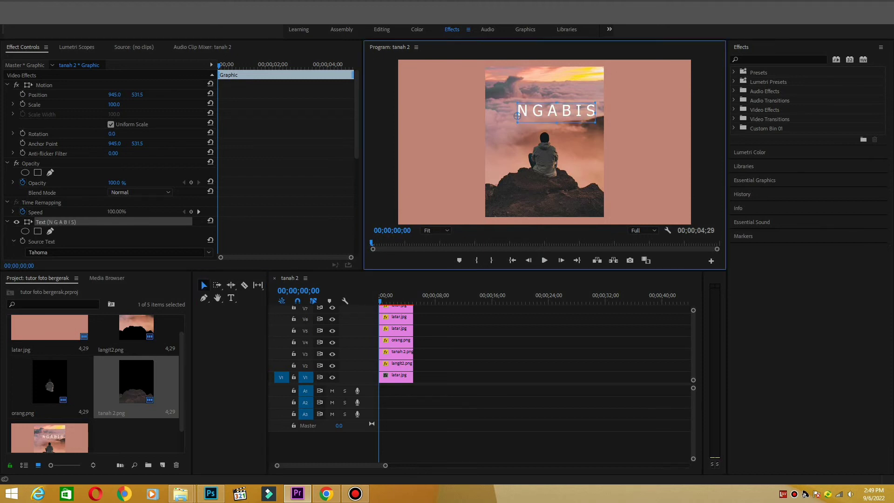
drag(556, 112, 504, 118)
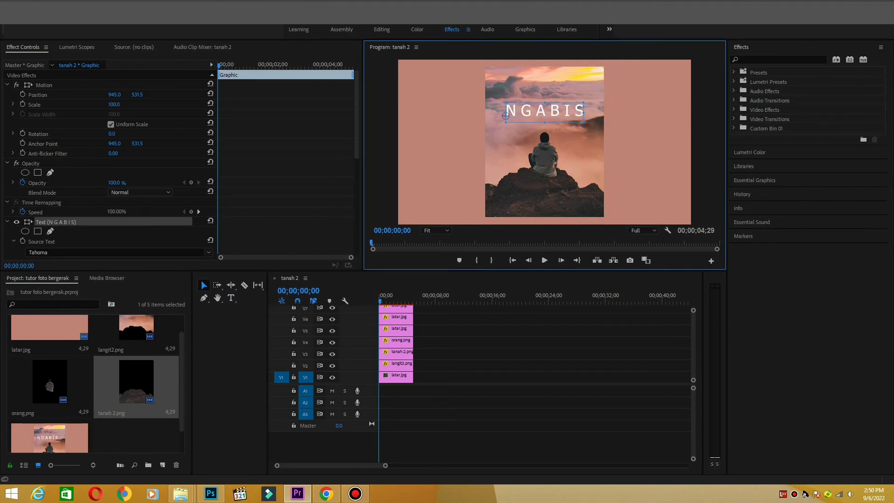
Try to match the N G A B I S text's Scale to orang.png by copying over its value of 16
click(398, 341)
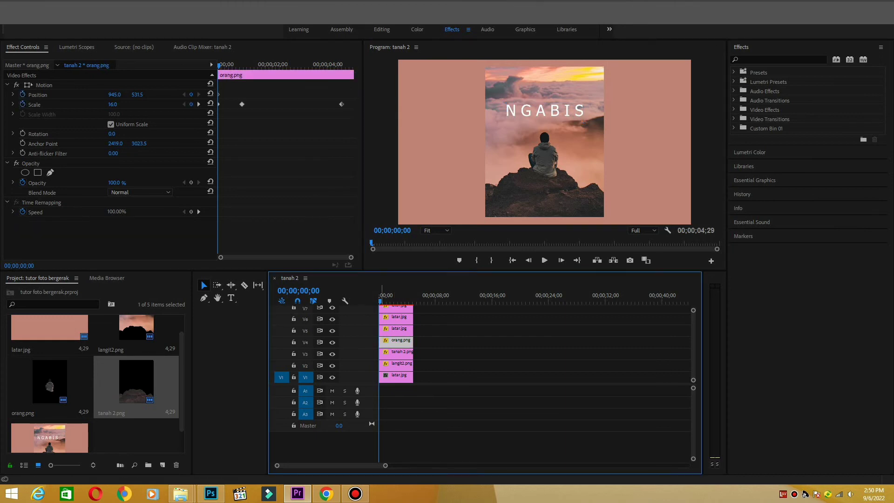
click(112, 105)
key(ctrl+c)
right_click(112, 106)
click(129, 137)
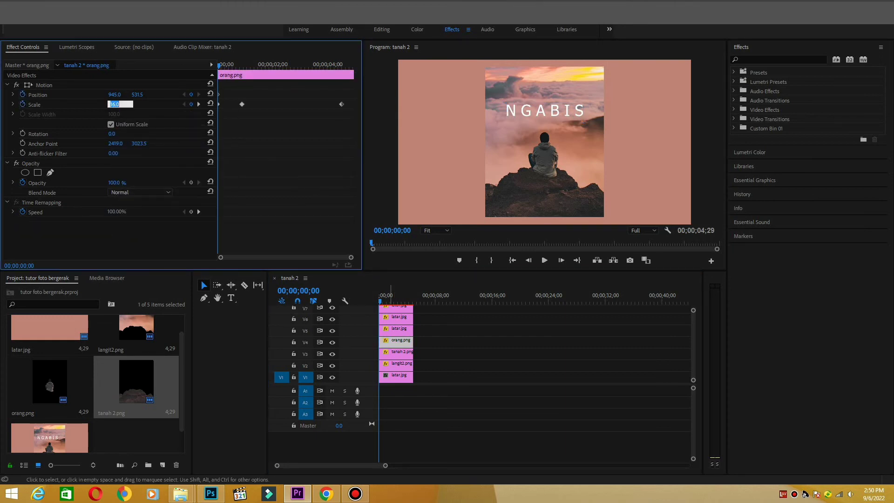
click(545, 112)
click(113, 104)
right_click(113, 104)
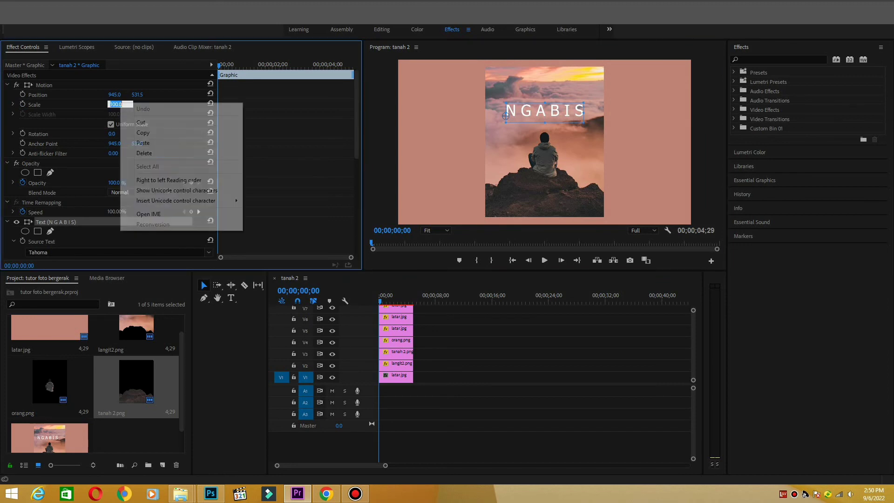
click(128, 144)
key(Return)
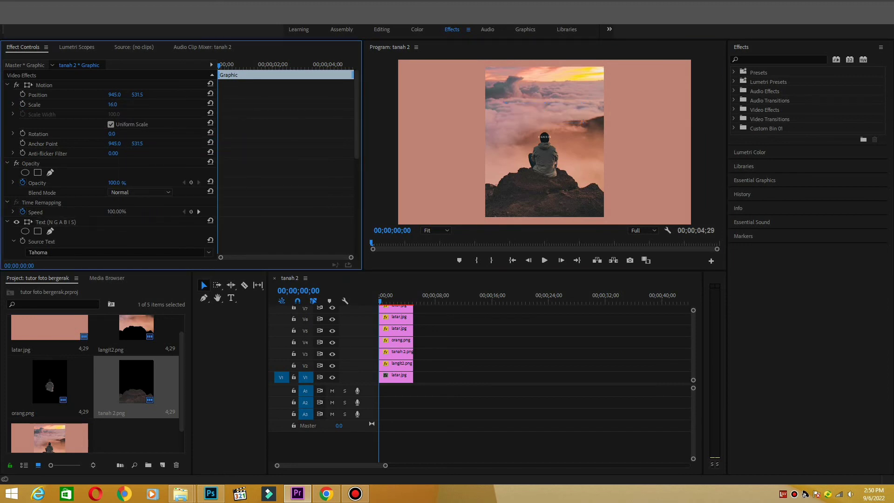
Set the N G A B I S graphic's Scale to 94 and copy that value
drag(112, 104, 149, 105)
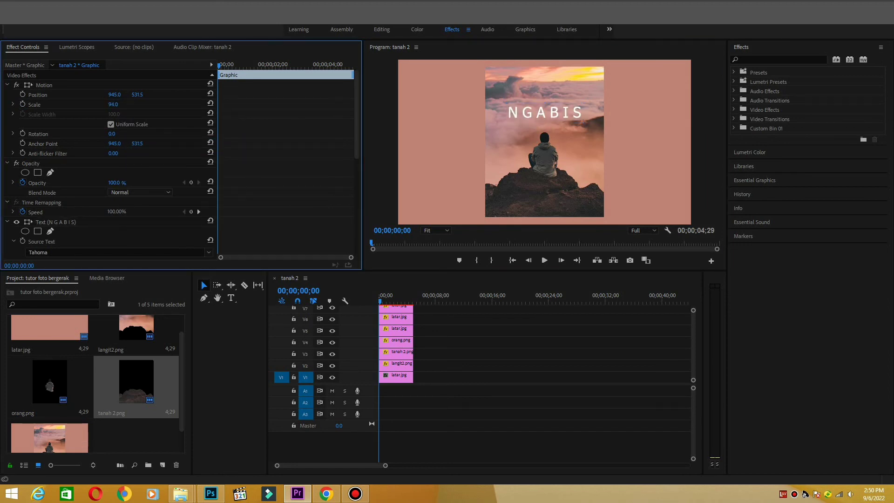
click(114, 104)
right_click(120, 104)
click(134, 133)
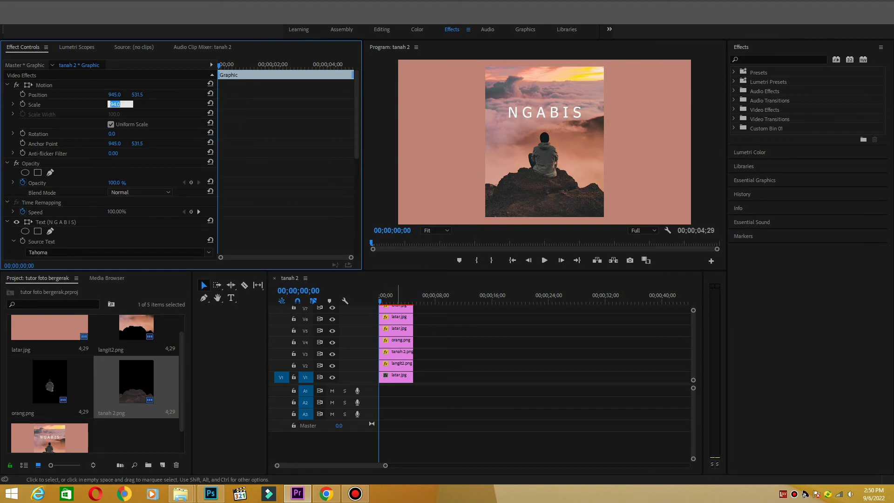
Inspect orang.png's Scale around its second keyframe, between 00;00;00;25 and 00;00;00;27
click(403, 342)
drag(219, 65, 243, 65)
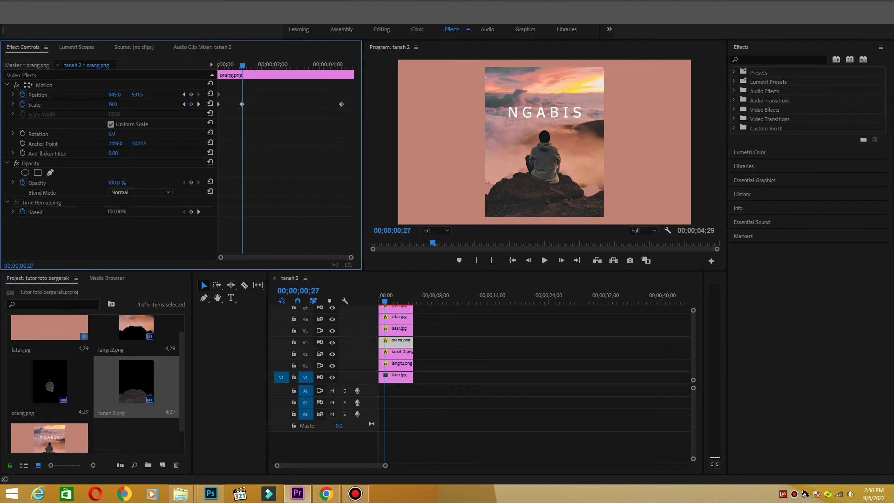
mouse_move(242, 65)
mouse_down()
mouse_move(340, 65)
mouse_move(240, 65)
mouse_up()
drag(113, 105, 115, 104)
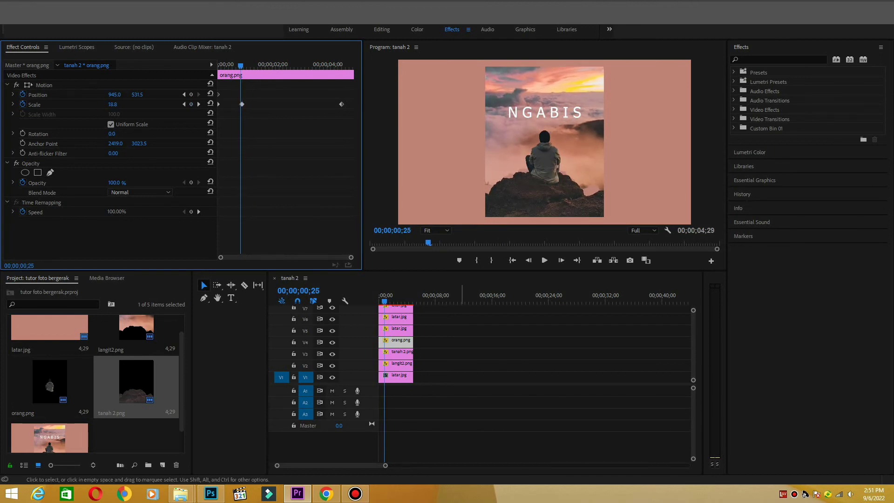
Start Scale keyframing on the N G A B I S graphic at 00;00;00;00 and briefly preview the animation
click(545, 114)
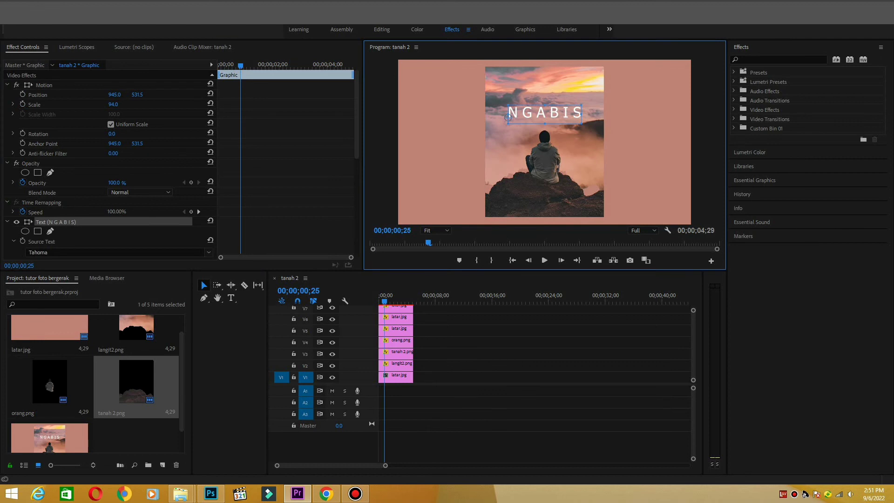
drag(241, 66, 218, 66)
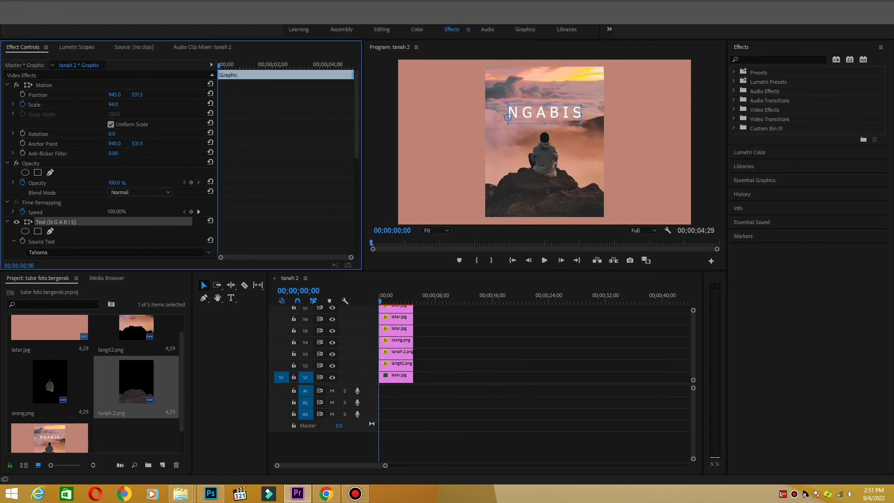
key(space)
key(space)
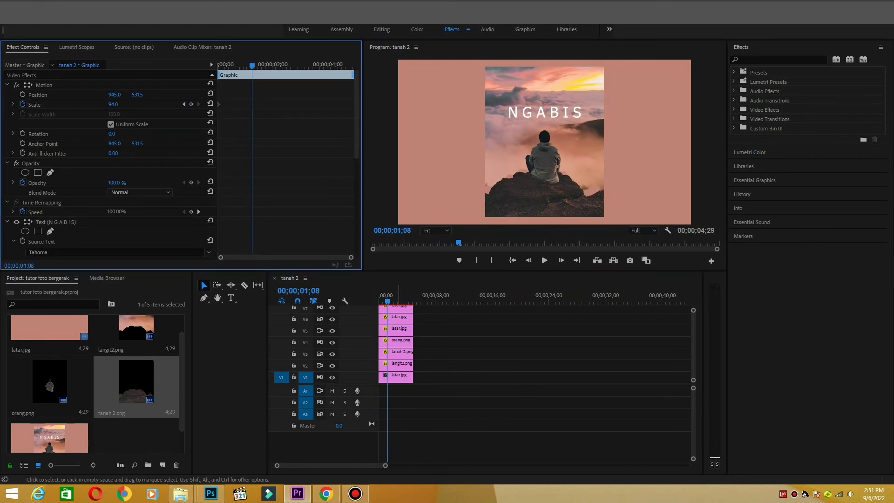
Try a Scale of 100 on the N G A B I S graphic at orang.png's second keyframe, 00;00;00;27, and undo it
click(399, 342)
drag(252, 65, 242, 65)
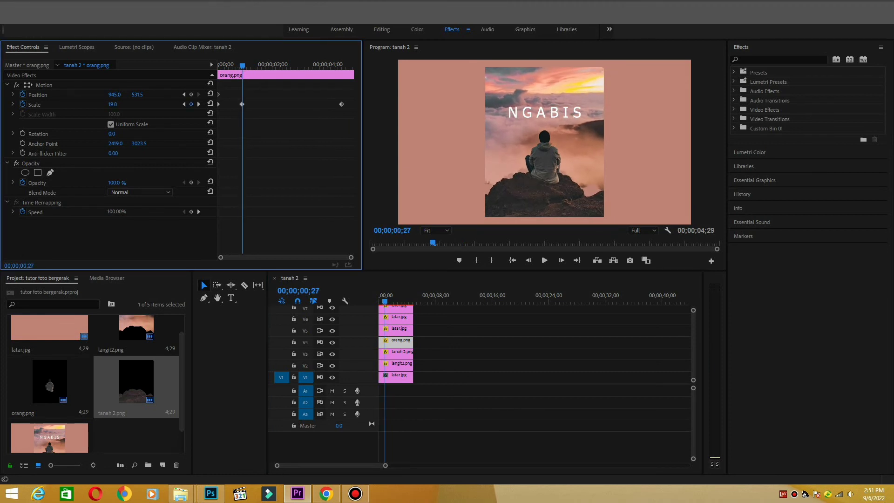
click(545, 112)
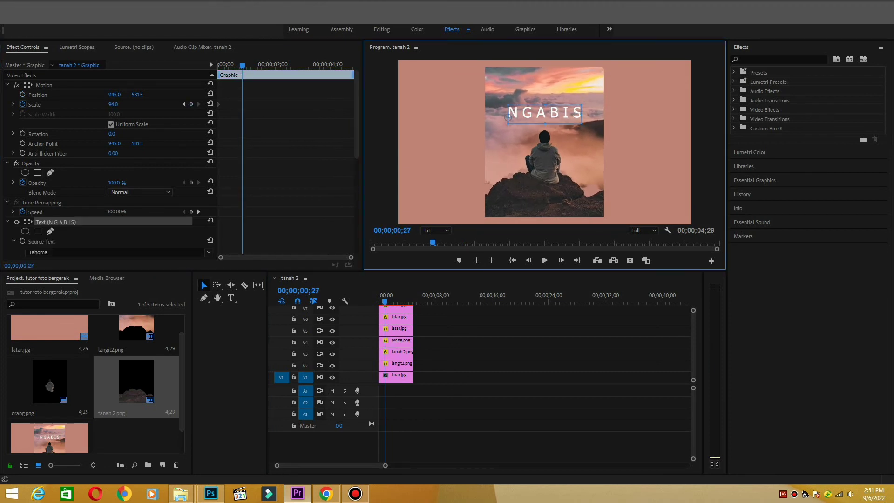
click(113, 104)
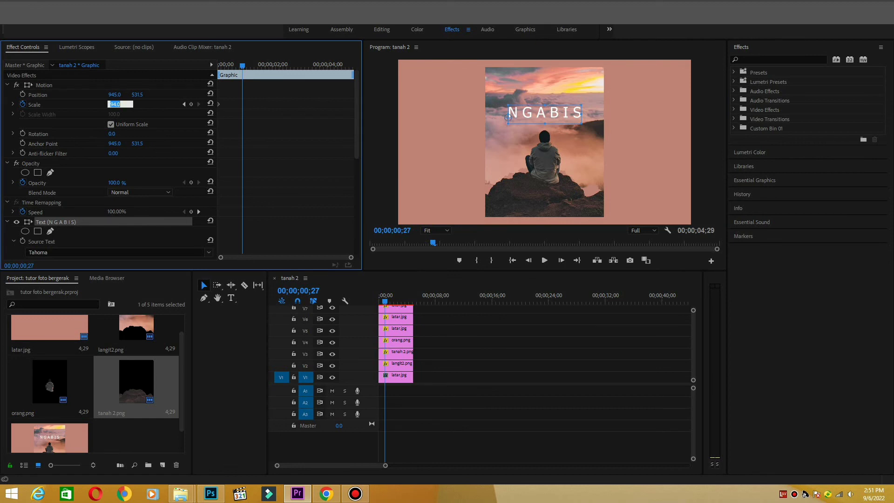
text(100)
key(Return)
key(ctrl+z)
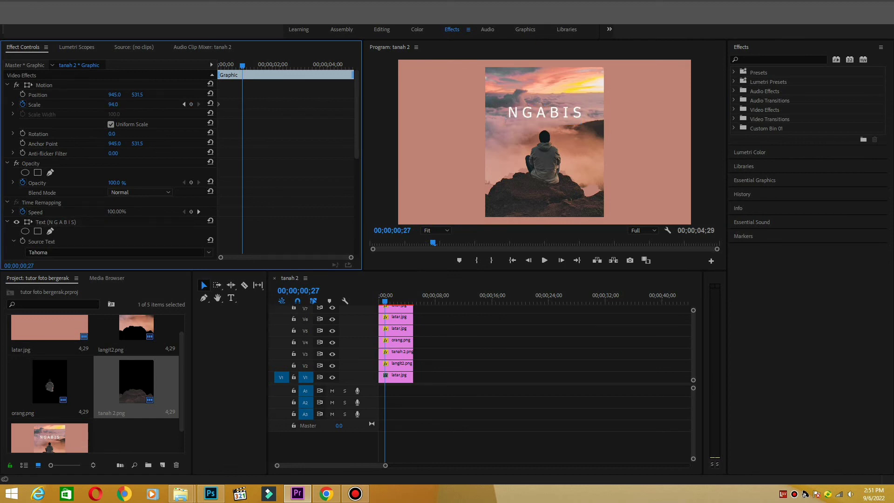
Raise the N G A B I S graphic's Scale to about 97 at 00;00;00;27, fine-tune the keyframe value, and save the project
drag(113, 104, 115, 105)
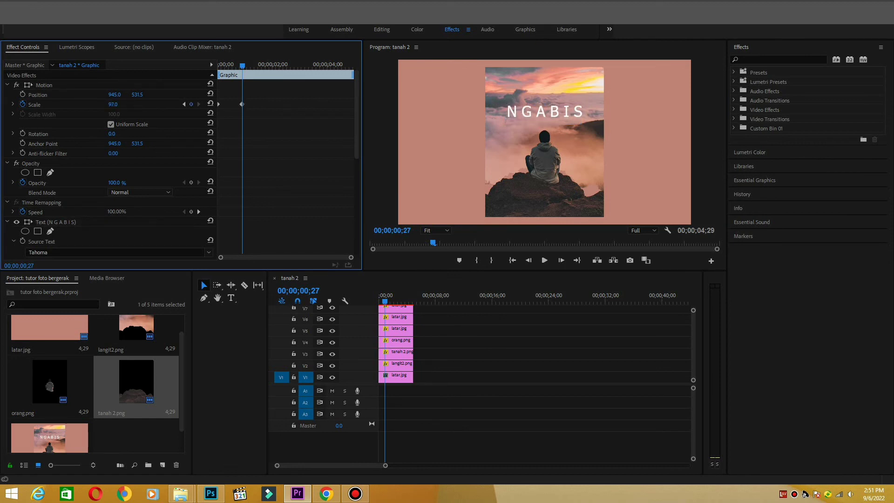
click(113, 104)
text(7)
key(Return)
key(ctrl+s)
Add a Scale keyframe of 94 to the N G A B I S graphic at orang.png's last keyframe, 00;00;04;16, and play back the animation
click(400, 342)
click(272, 65)
drag(243, 65, 342, 66)
click(113, 105)
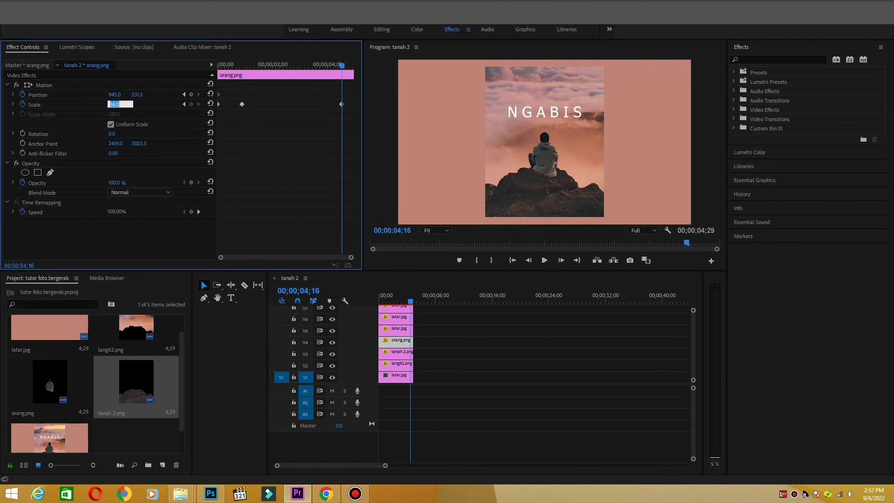
click(384, 298)
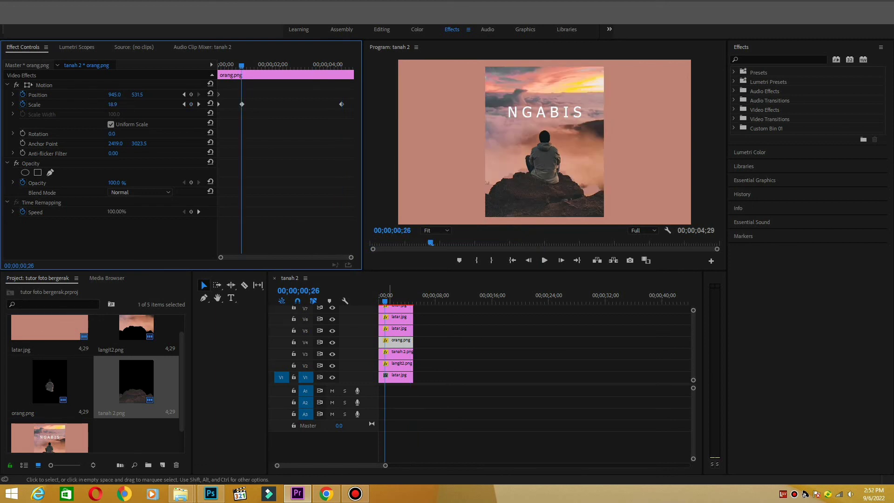
drag(241, 66, 342, 65)
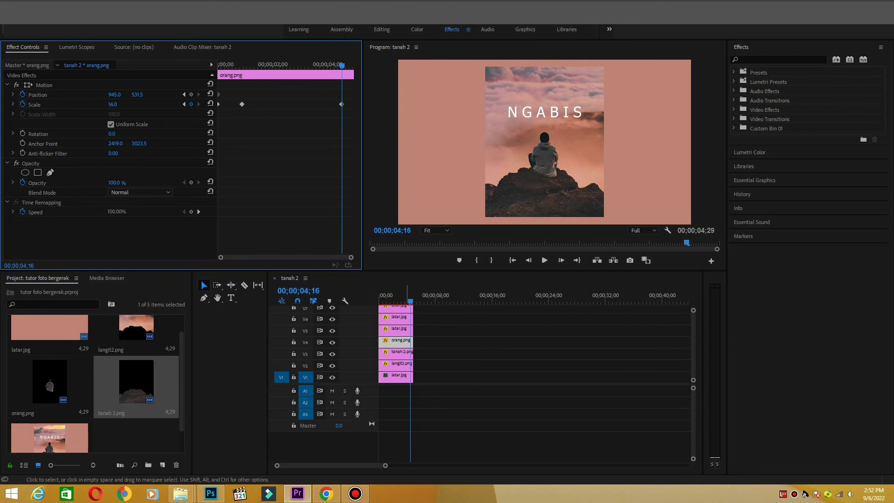
click(544, 112)
click(113, 105)
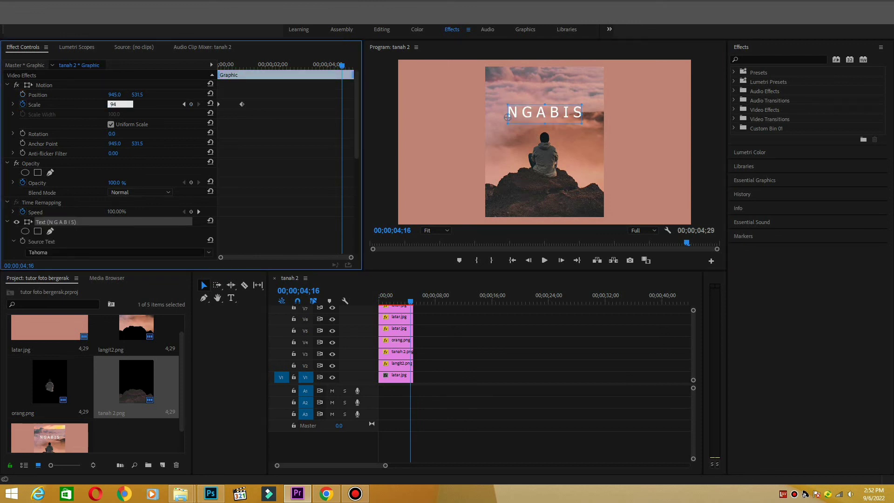
text(94)
key(Return)
key(Home)
click(545, 260)
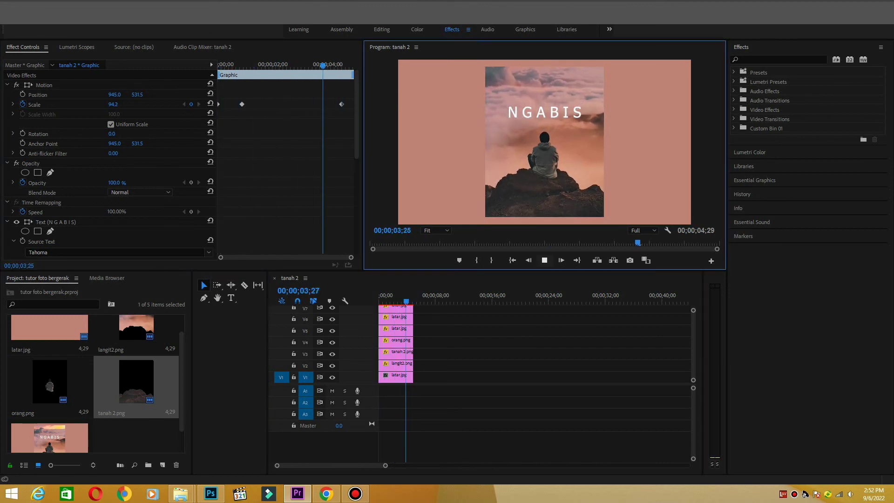
Set the N G A B I S graphic's Scale to 37 at 00;00;00;00 and its vertical Position to 434.5
drag(413, 301, 378, 300)
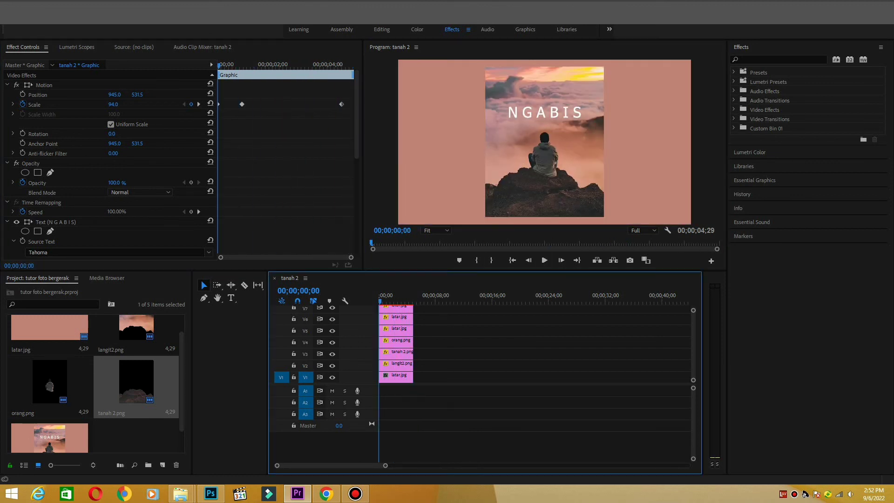
drag(112, 104, 86, 104)
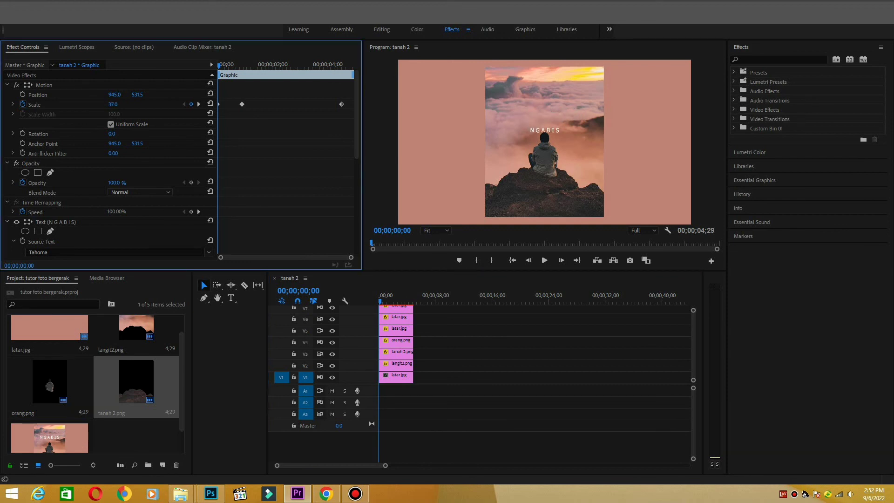
drag(138, 95, 153, 94)
Delete the N G A B I S graphic's Scale keyframes at 00;00;00;27 and 00;00;04;16
drag(231, 102, 352, 111)
key(Delete)
click(354, 494)
click(355, 494)
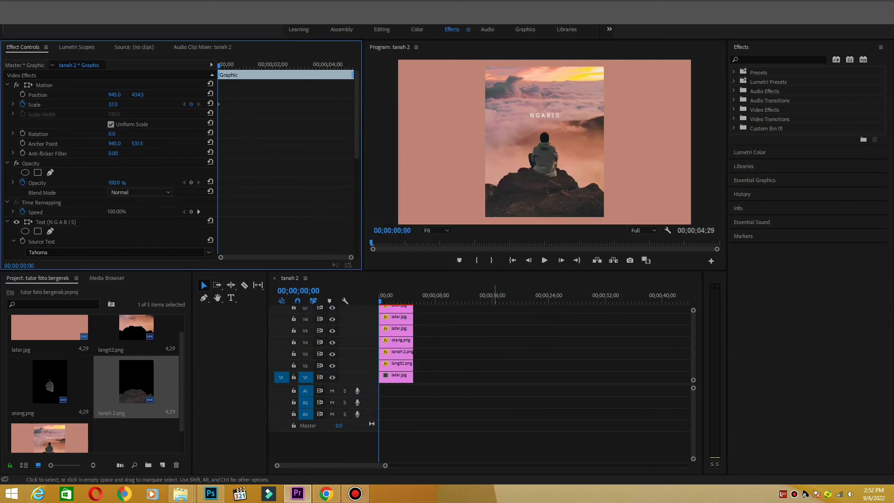
Add a Scale keyframe of 38 to the N G A B I S graphic at orang.png's second keyframe, 00;00;00;27
click(398, 342)
click(387, 298)
drag(387, 298, 385, 298)
key(shift+5)
key(Right)
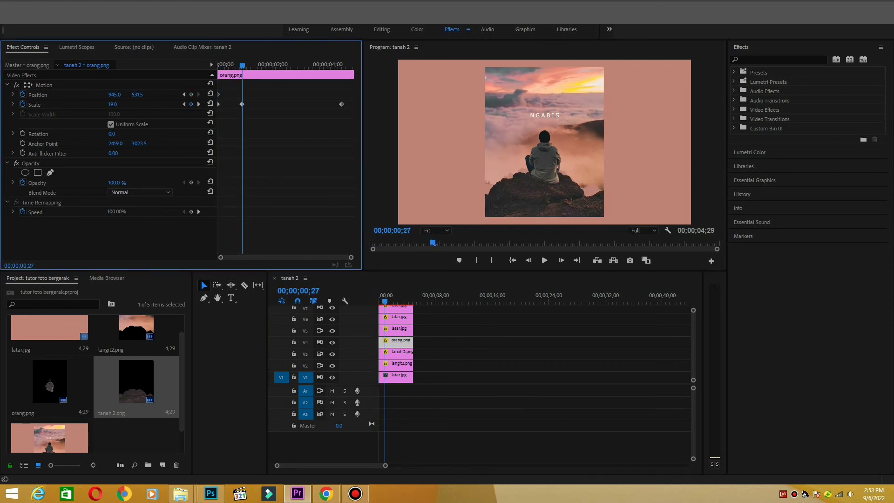
click(544, 116)
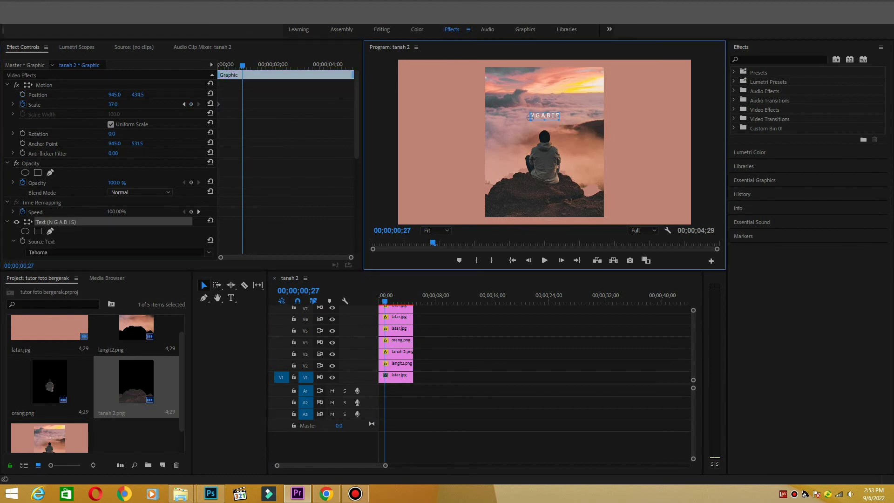
click(112, 104)
text(38)
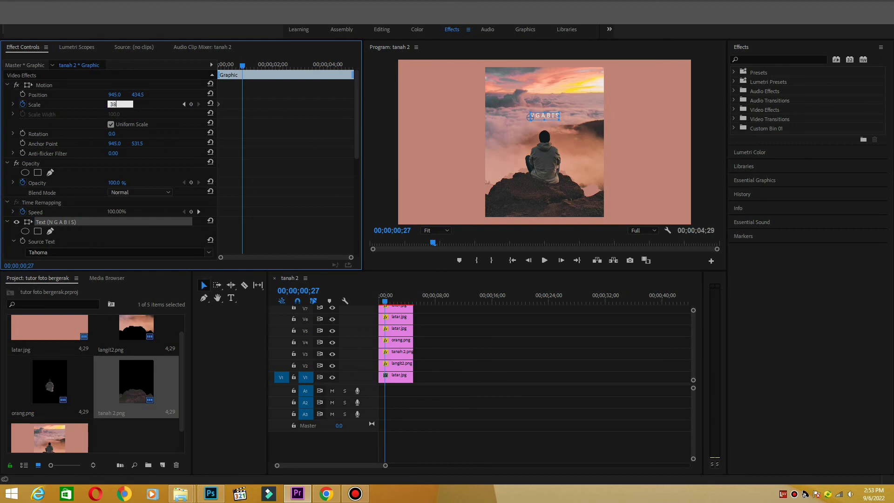
key(Return)
Add a Scale keyframe of 37 to the N G A B I S graphic at orang.png's last keyframe, 00;00;04;16, and play the animation from the start
click(399, 341)
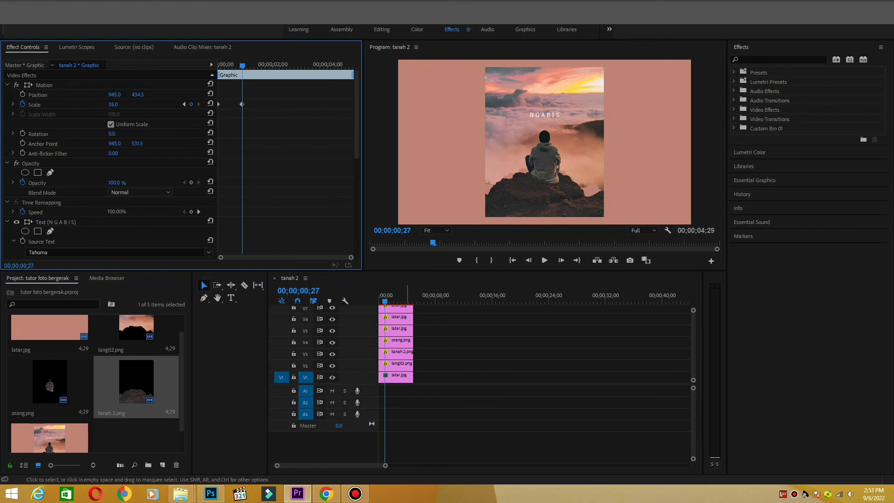
drag(242, 66, 341, 65)
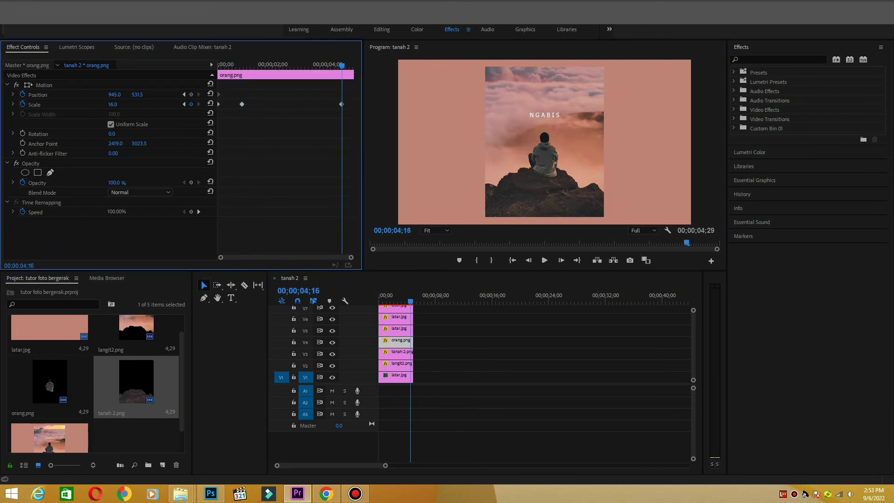
click(112, 104)
key(Return)
click(383, 298)
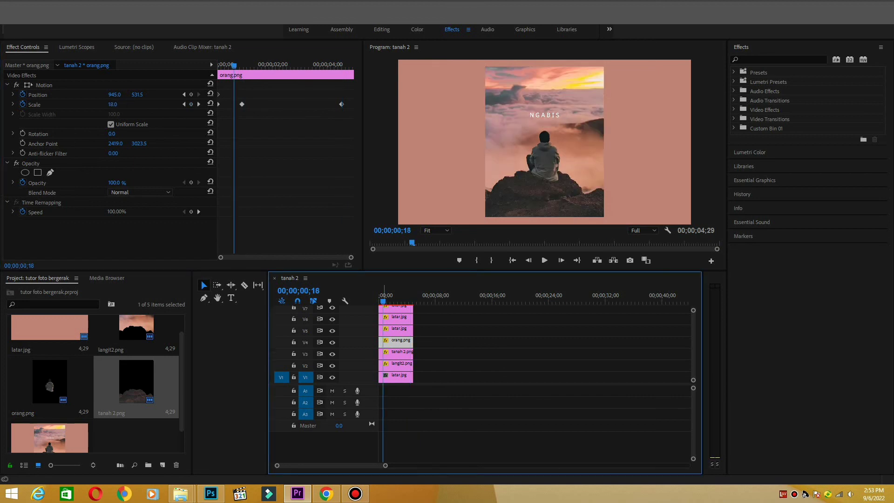
drag(233, 65, 341, 66)
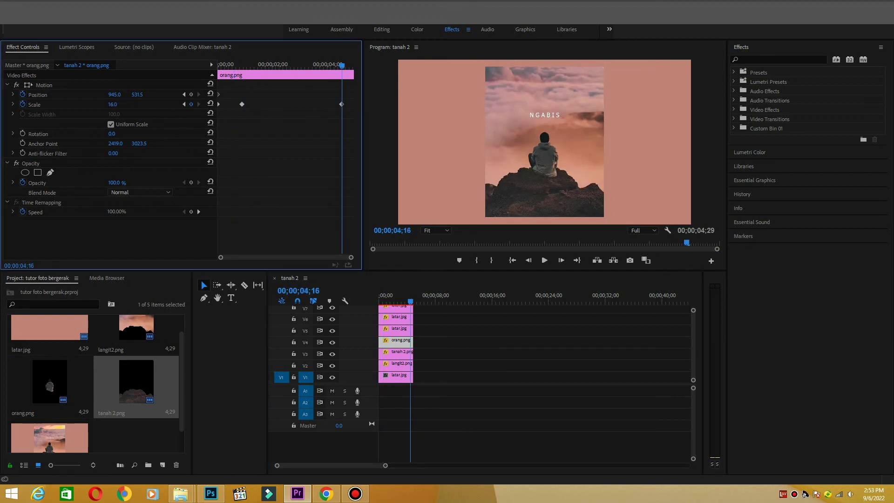
click(544, 115)
click(112, 105)
text(37)
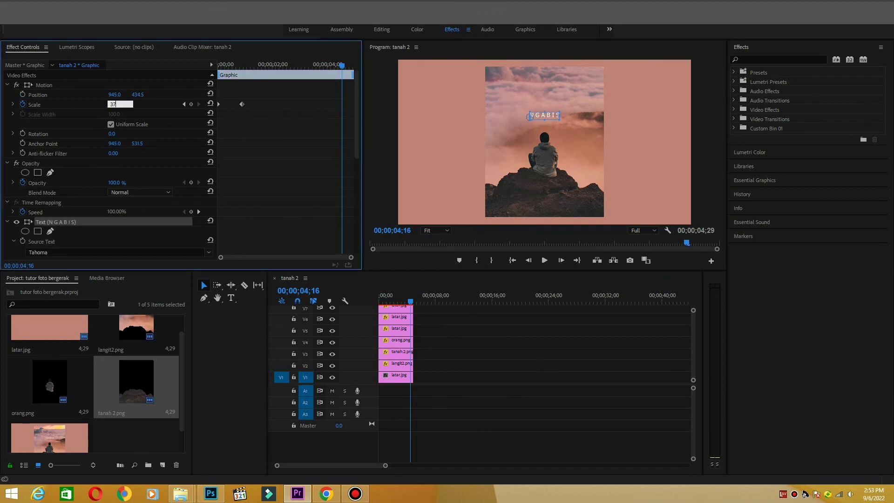
key(Return)
drag(410, 302, 379, 302)
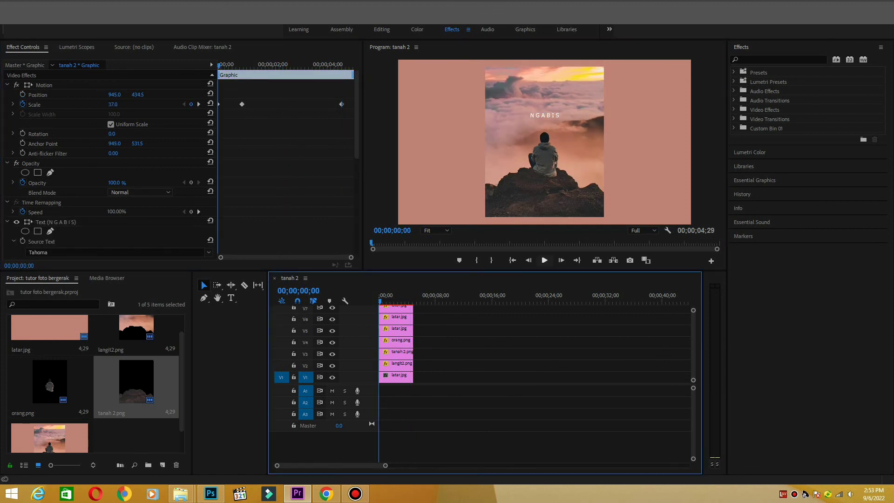
click(544, 260)
key(Return)
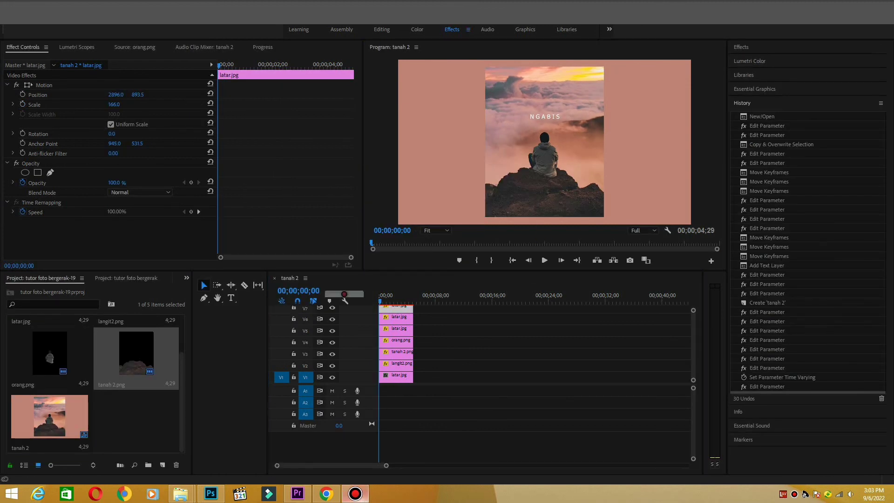
Save the project and set up a media export of the tanah 2 sequence with the YouTube 1080p HD preset
key(ctrl+s)
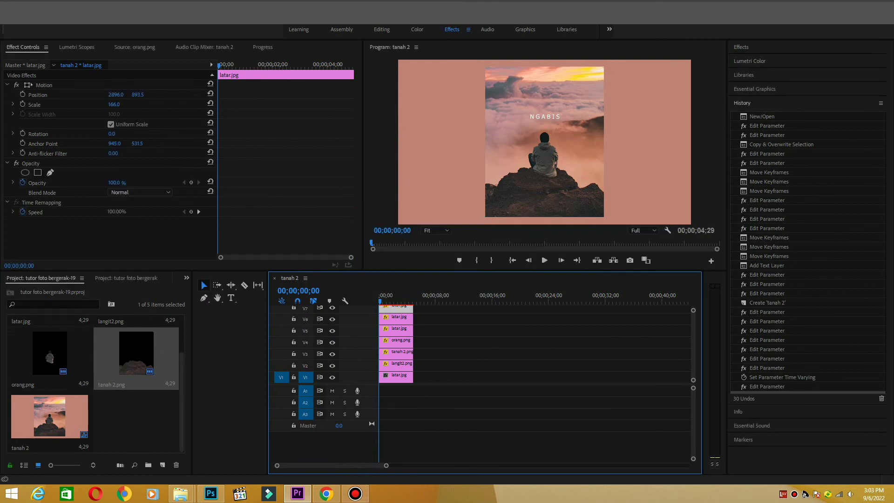
key(alt+f)
mouse_move(79, 295)
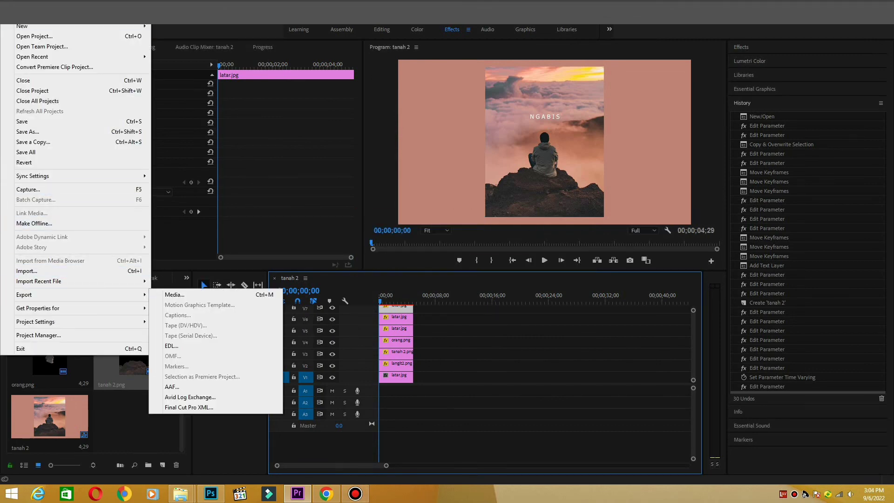
click(175, 295)
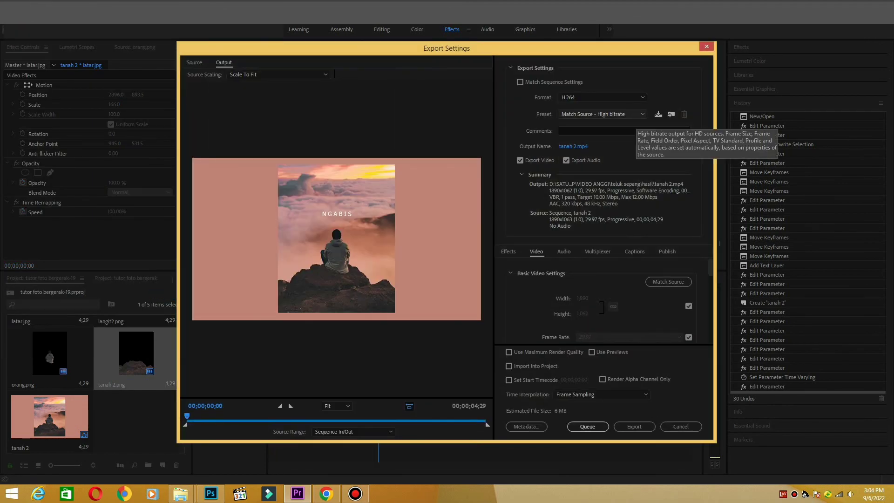
click(631, 115)
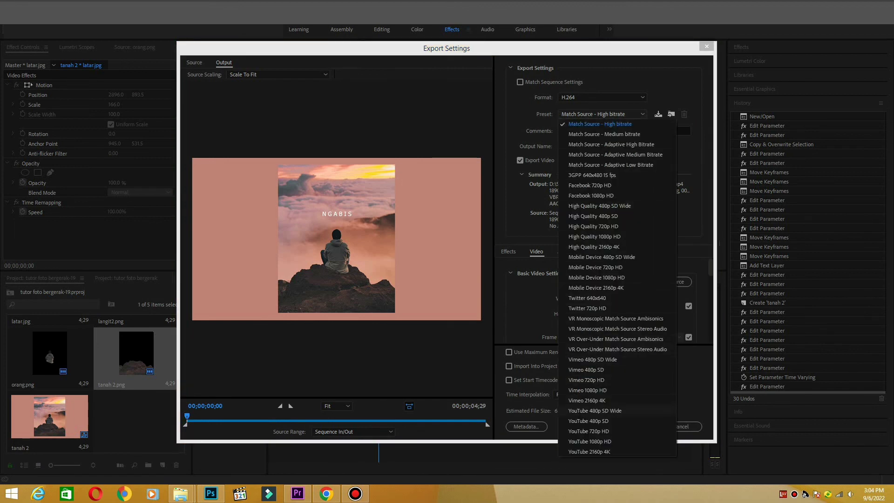
click(589, 441)
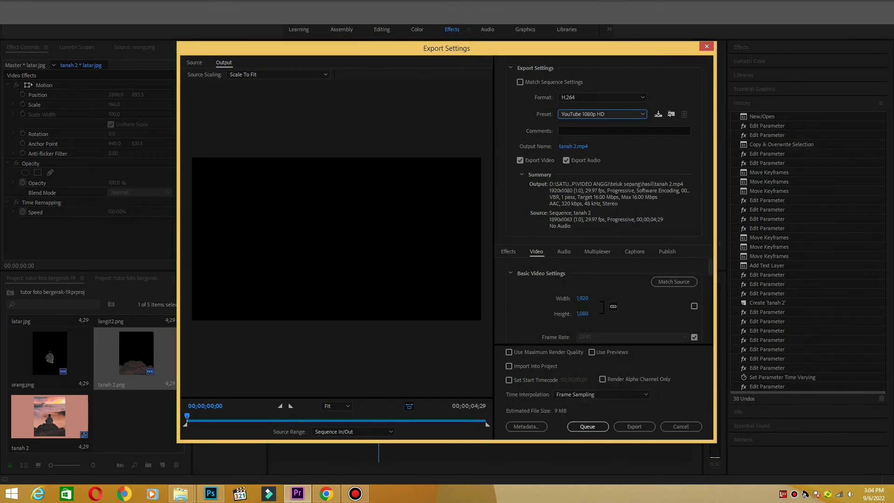
Set the export's bitrate encoding to VBR, 2 pass and export the sequence as tanah 2.mp4
scroll(603, 298, down, 3)
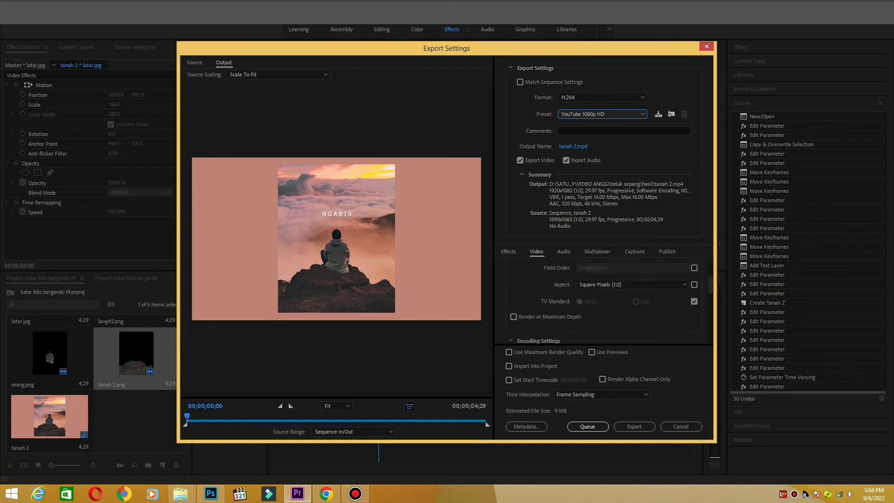
scroll(603, 300, down, 6)
scroll(604, 300, up, 2)
click(636, 300)
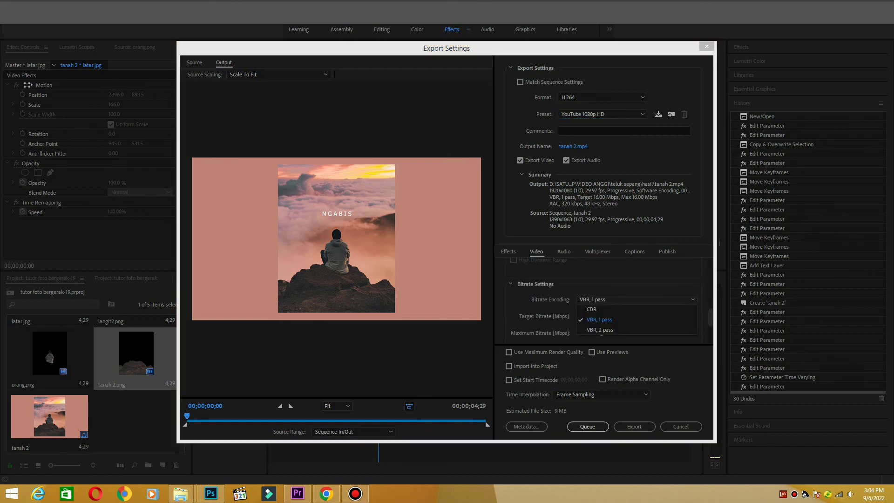
click(600, 330)
scroll(603, 303, down, 3)
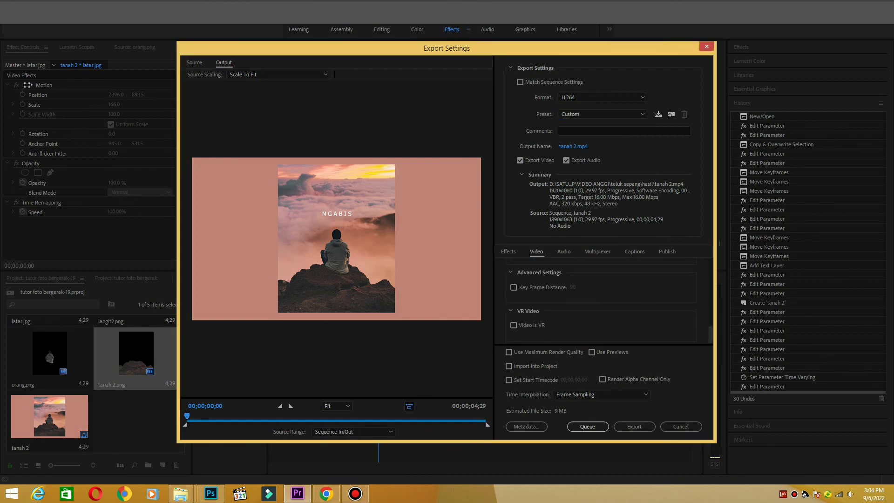
click(634, 426)
click(354, 494)
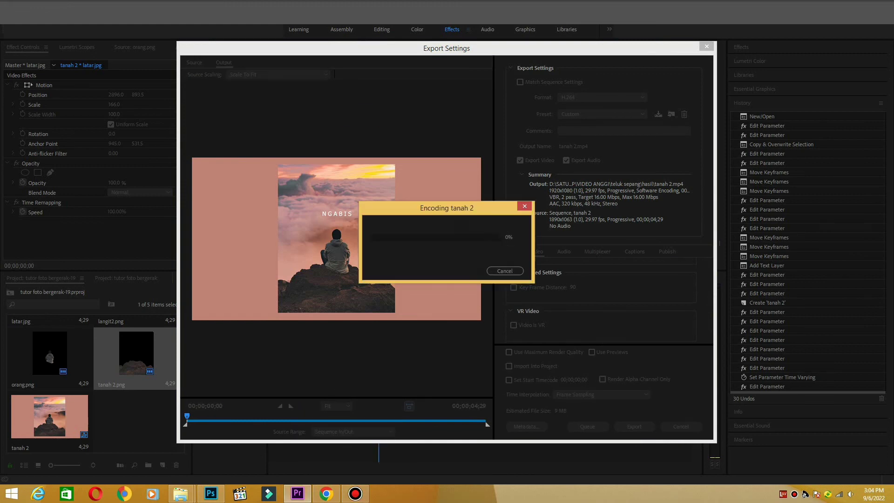
click(355, 493)
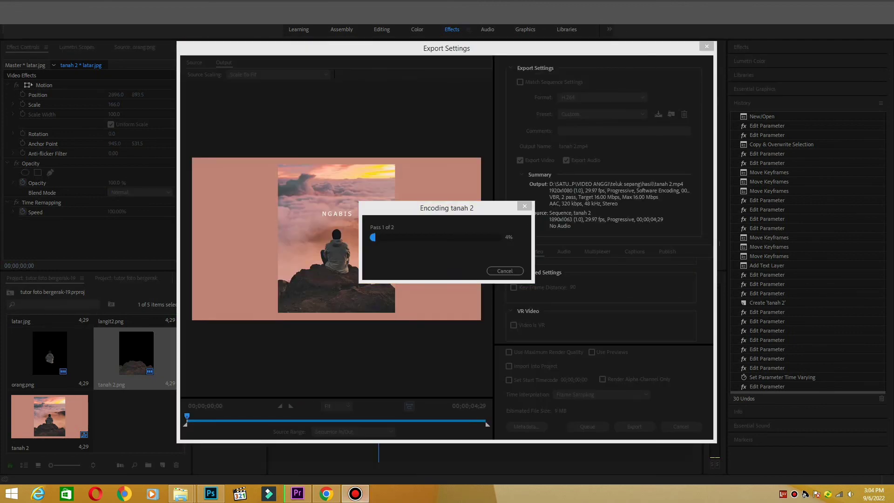
click(355, 493)
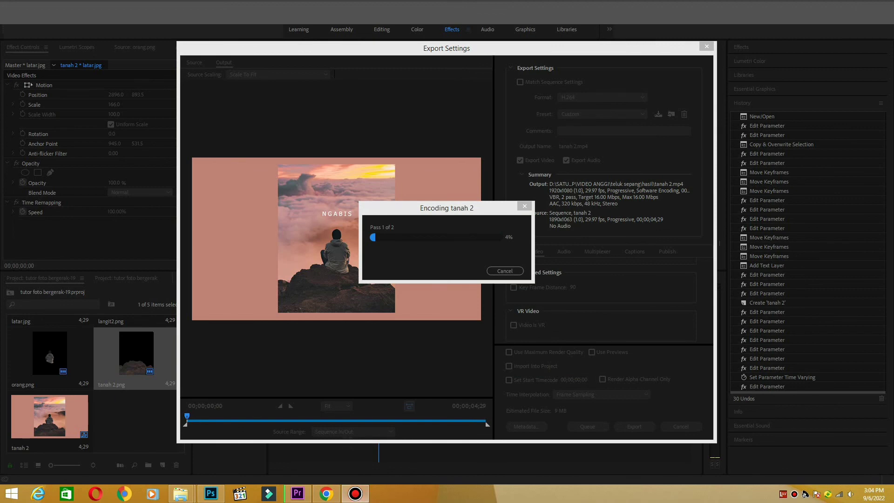